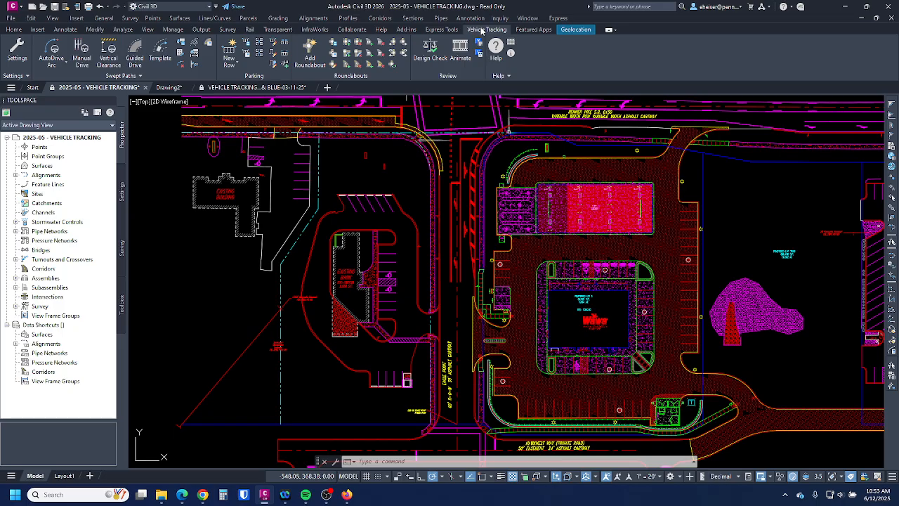
# - Start AutoDrive Arc and collapse the CATA Buses group in Vehicle Library Explorer
pyautogui.click(59, 52)
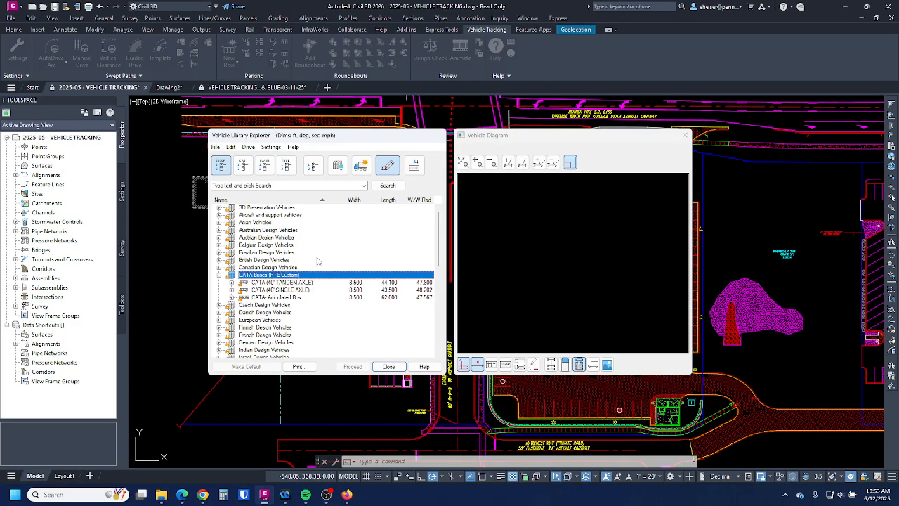
pyautogui.scroll(-8, 274, 276)
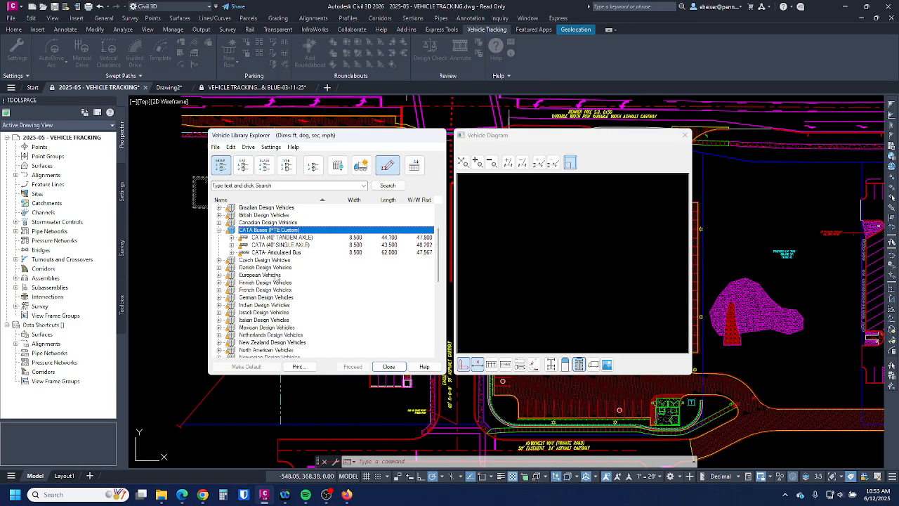
pyautogui.scroll(7, 273, 278)
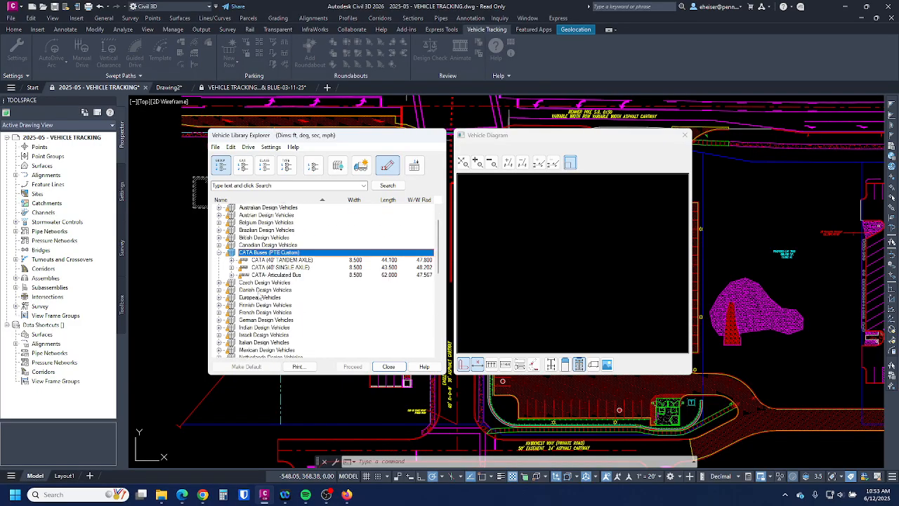
pyautogui.click(218, 253)
pyautogui.scroll(-1, 263, 294)
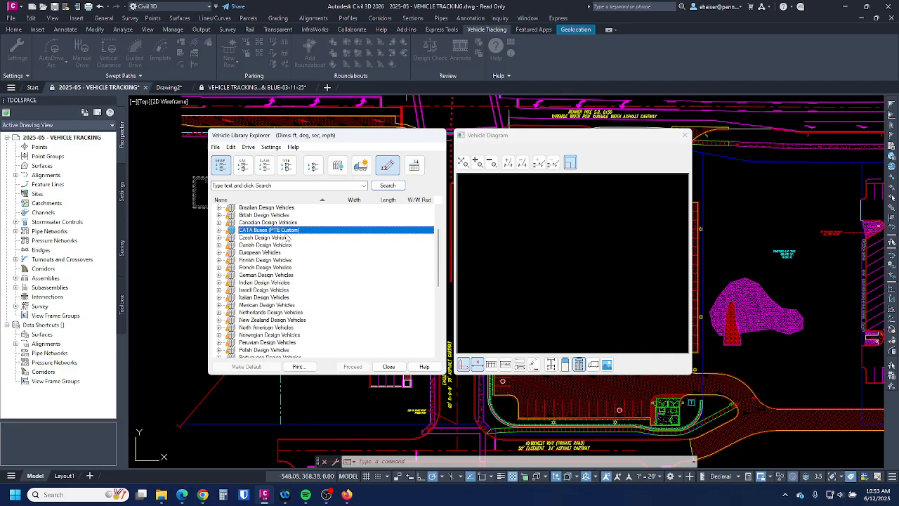
pyautogui.click(219, 231)
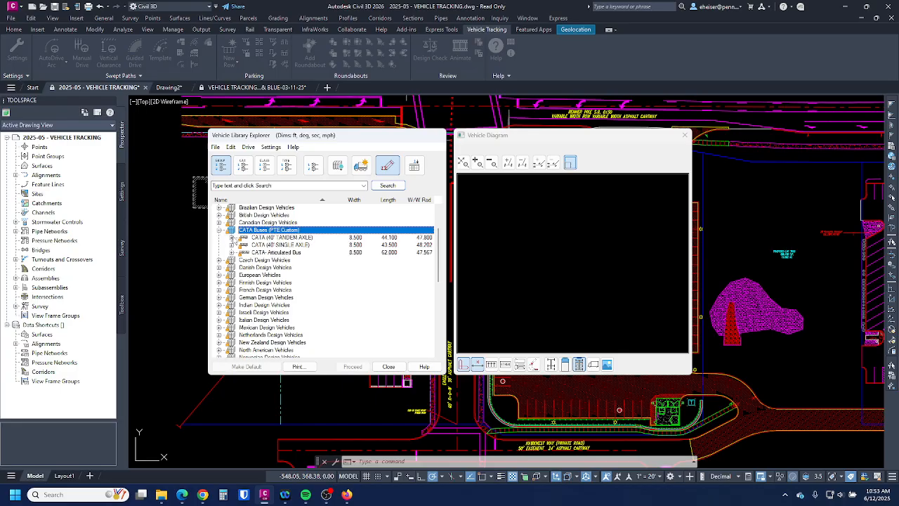
pyautogui.click(218, 231)
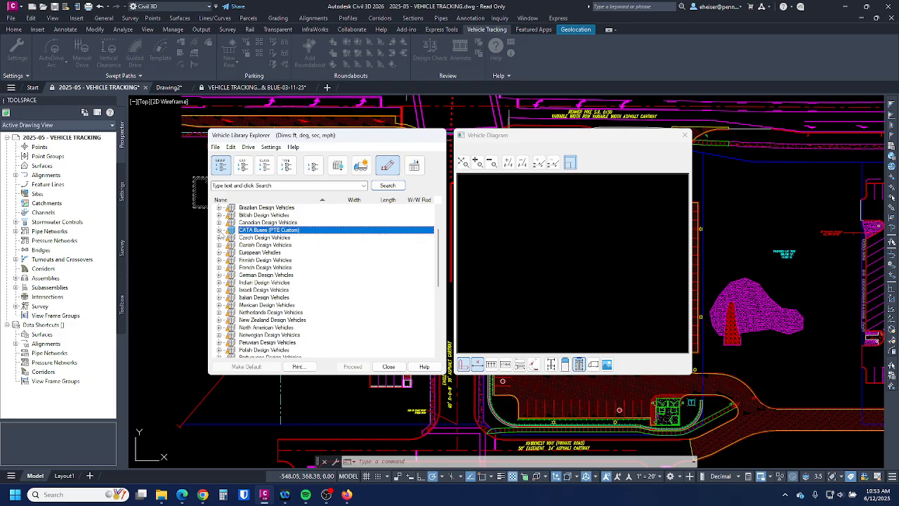
pyautogui.scroll(-7, 248, 233)
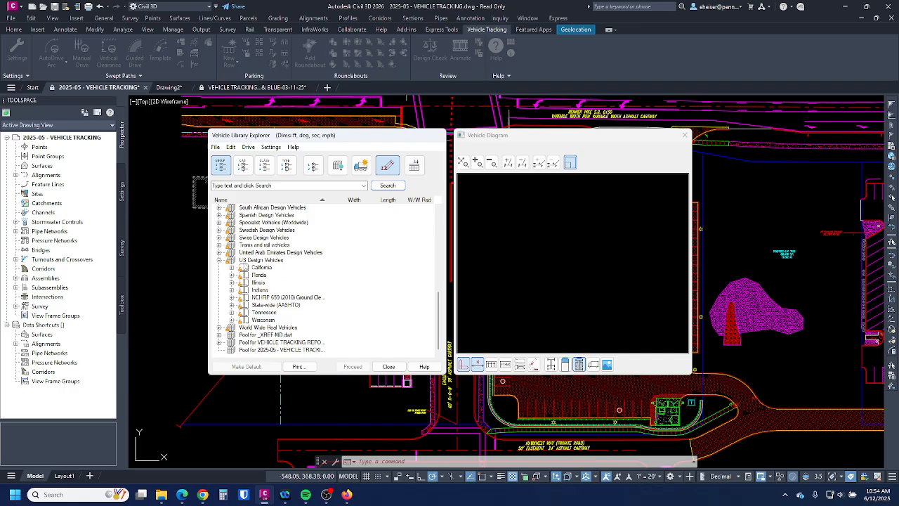
# - Select the SU-30 Single Unit Truck under US Design Vehicles > State-wide (AASHTO) > AASHTO 2011
pyautogui.click(269, 261)
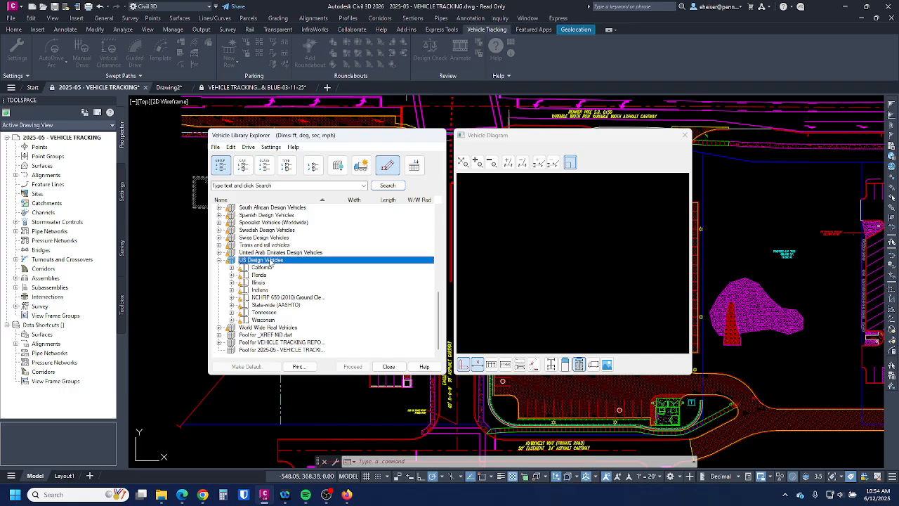
pyautogui.click(260, 307)
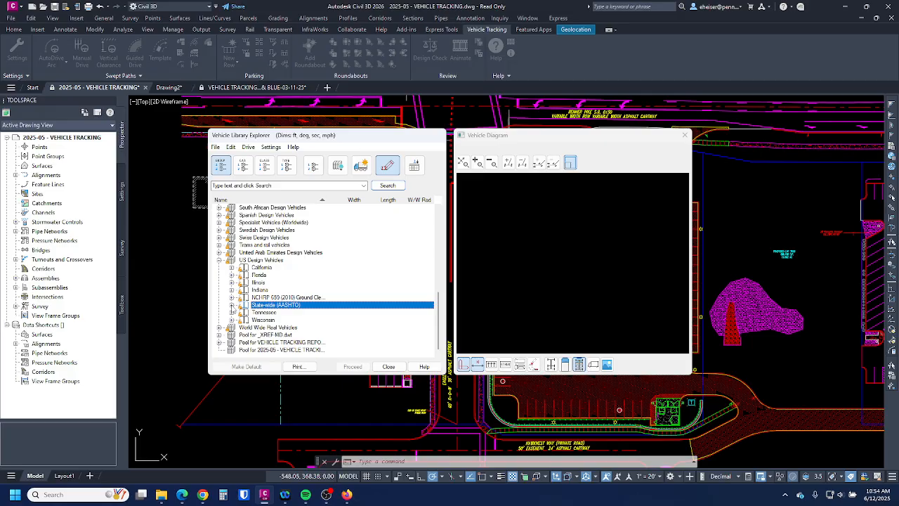
pyautogui.click(232, 307)
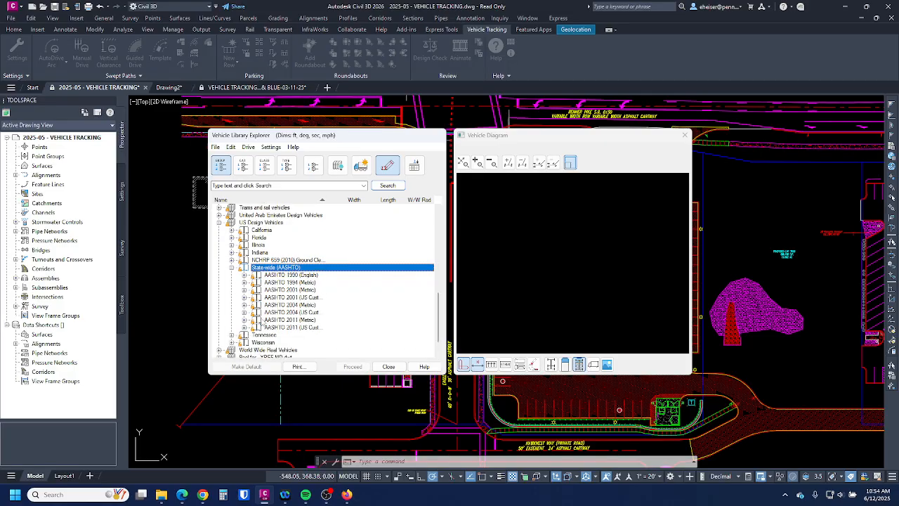
pyautogui.click(295, 327)
pyautogui.click(244, 328)
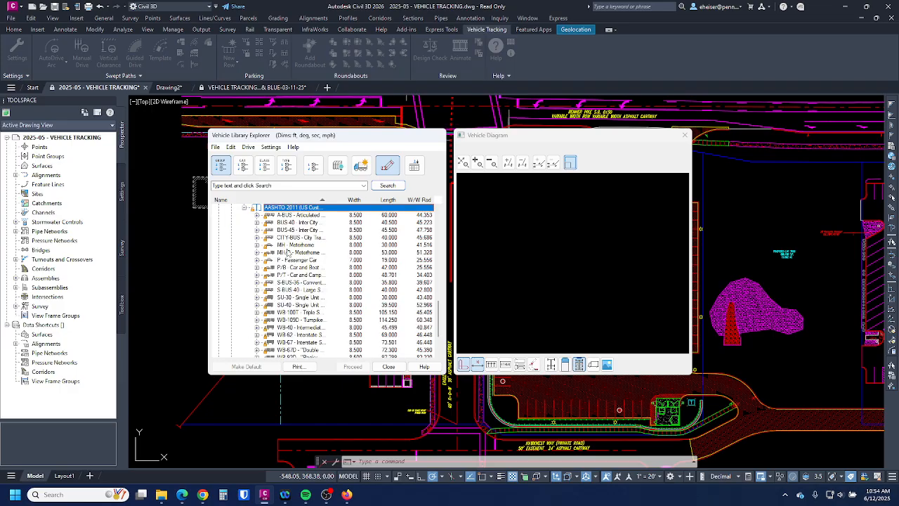
pyautogui.scroll(-1, 282, 259)
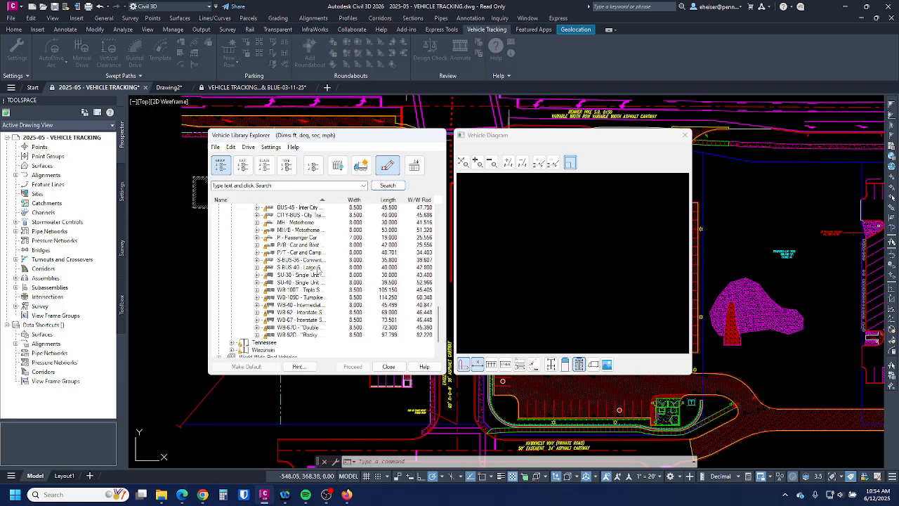
pyautogui.click(282, 276)
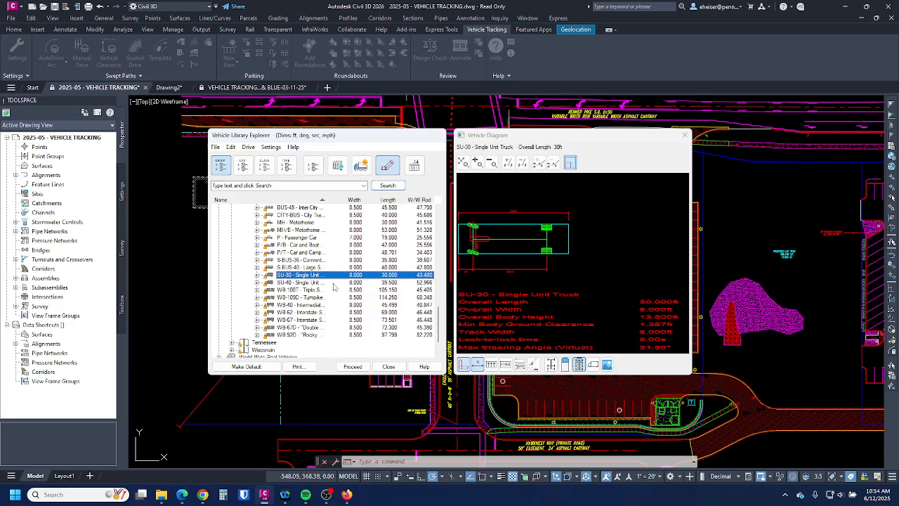
pyautogui.scroll(5, 323, 285)
pyautogui.scroll(-5, 306, 282)
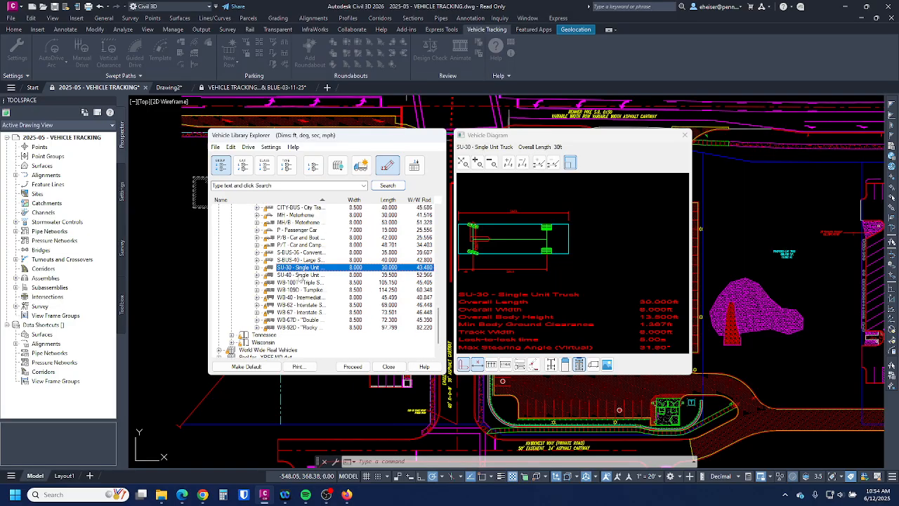
pyautogui.scroll(1, 299, 281)
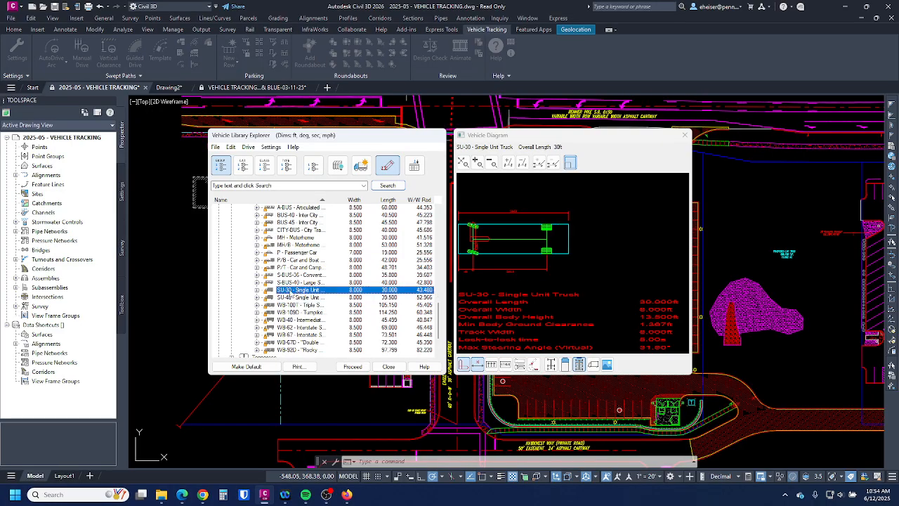
# - Confirm SU-30 as the driving vehicle, decline making it the default, and accept Drawing Settings
pyautogui.doubleClick(297, 290)
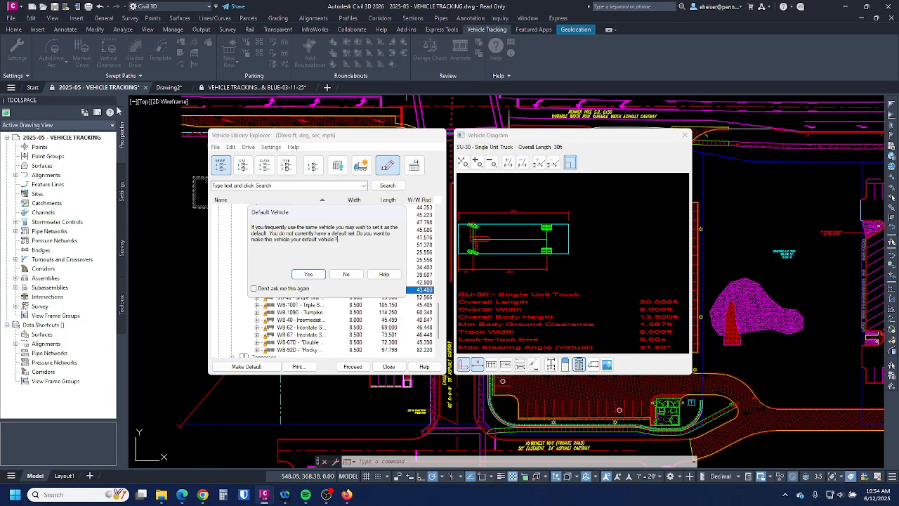
pyautogui.click(347, 275)
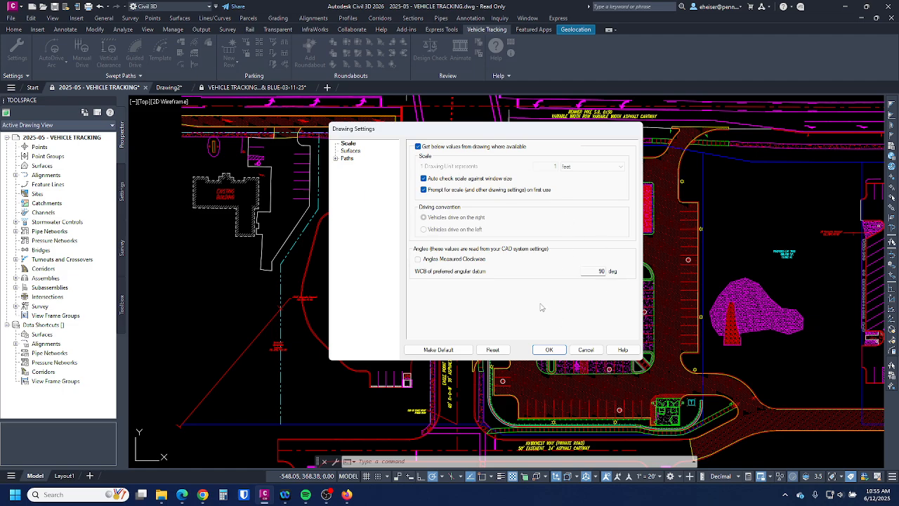
pyautogui.click(549, 350)
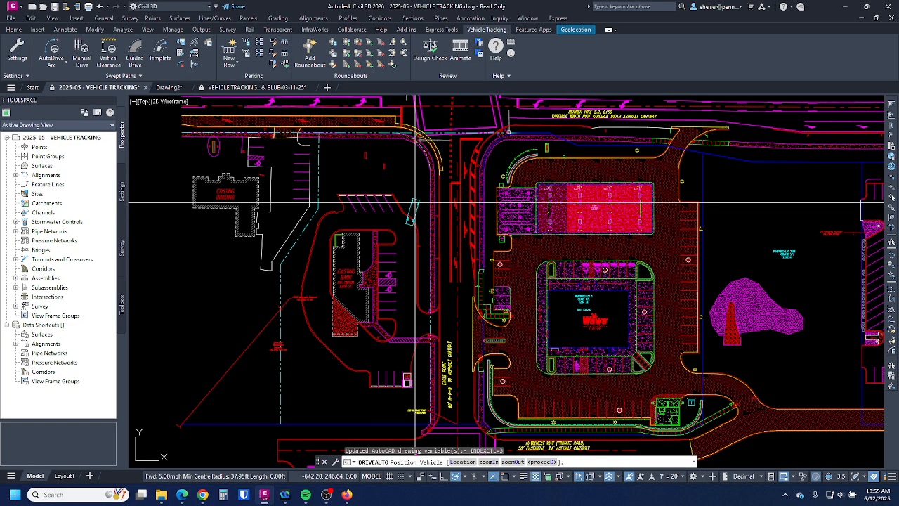
# - Place the SU-30 truck in the lane beside the existing bank, toggling Osnap with F3
pyautogui.scroll(2, 414, 191)
pyautogui.scroll(2, 414, 191)
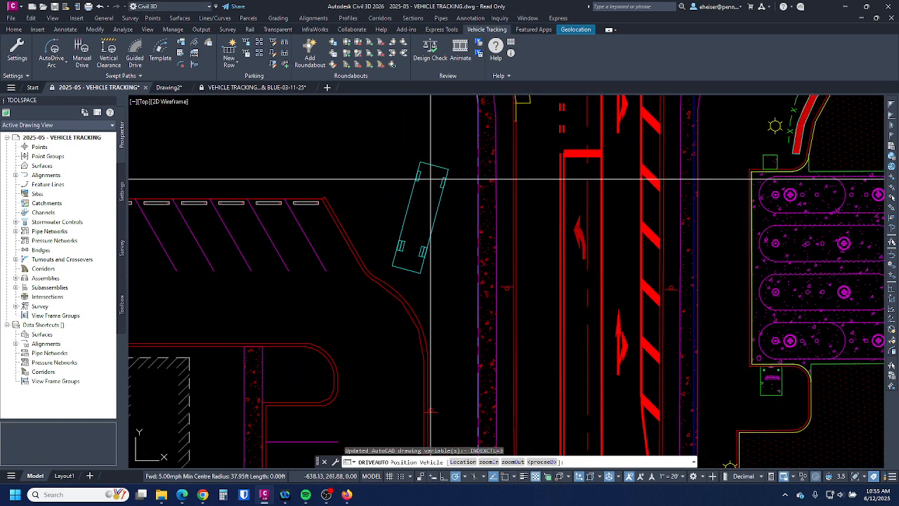
pyautogui.scroll(-4, 421, 188)
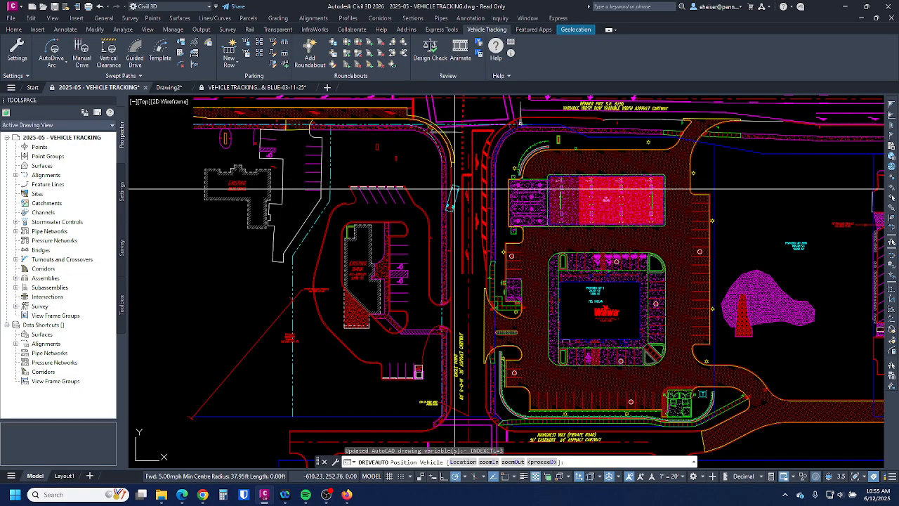
pyautogui.press('F3')
pyautogui.press('F3')
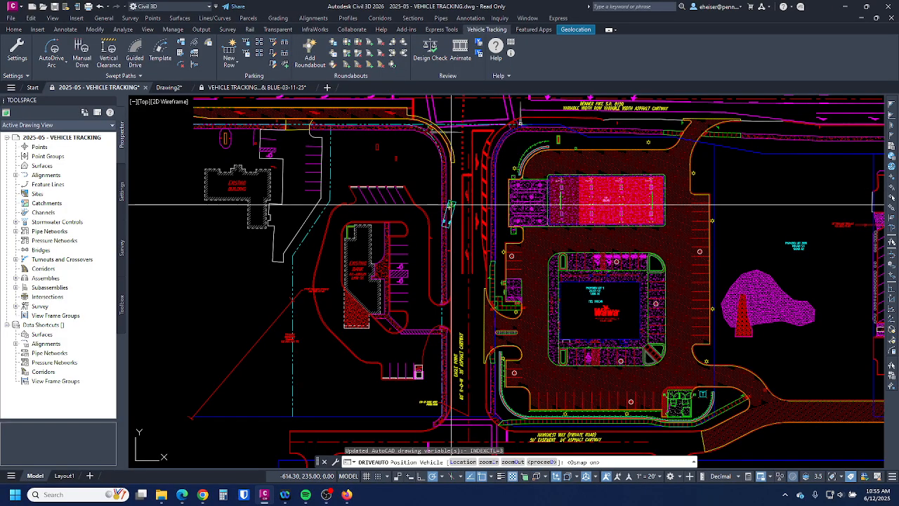
pyautogui.scroll(-2, 450, 211)
pyautogui.scroll(4, 484, 355)
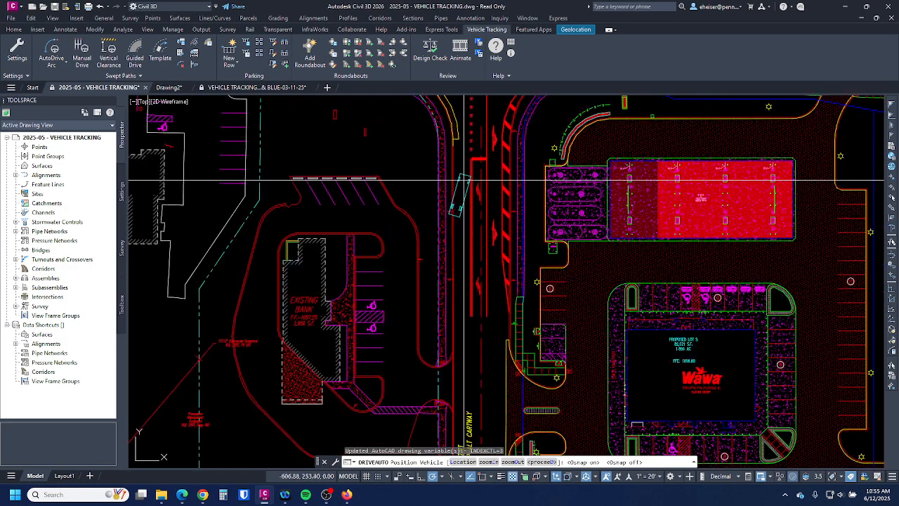
pyautogui.moveTo(485, 354)
pyautogui.mouseDown(button='middle')
pyautogui.moveTo(492, 288)
pyautogui.moveTo(493, 298)
pyautogui.mouseUp(button='middle')
pyautogui.scroll(-3, 492, 302)
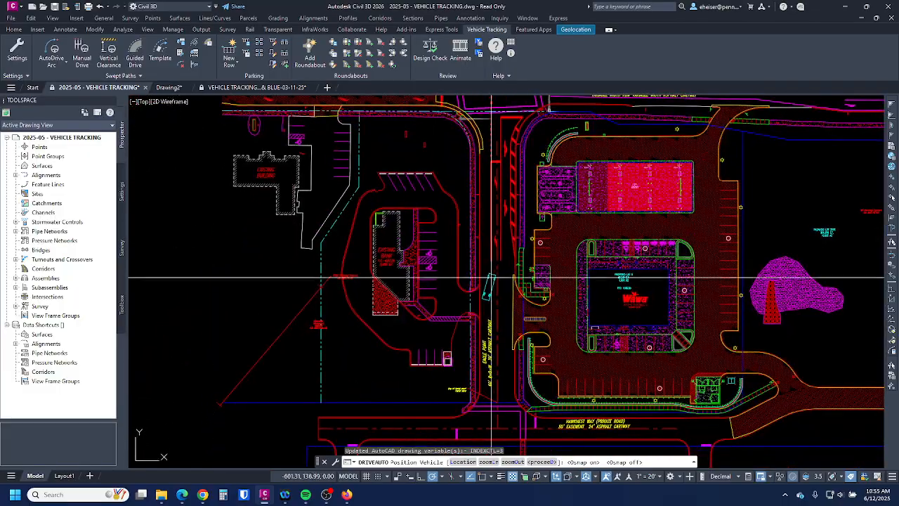
pyautogui.scroll(4, 486, 213)
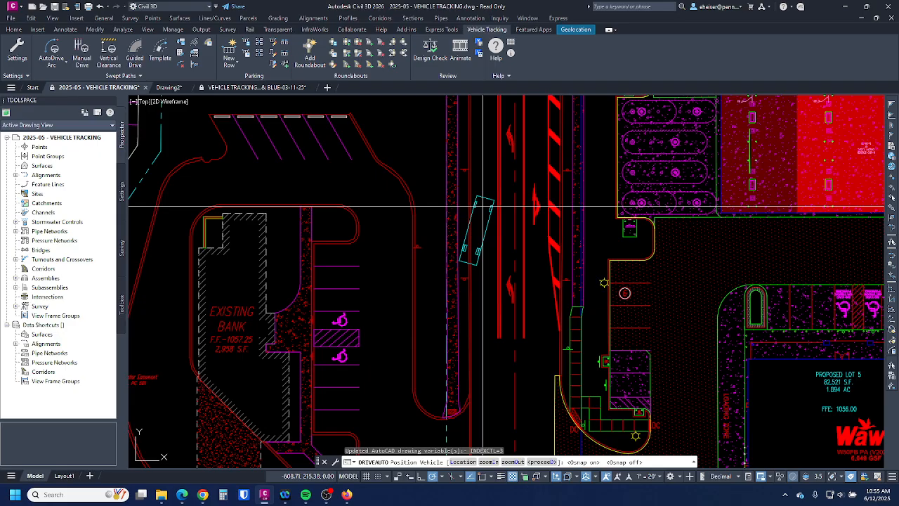
pyautogui.click(482, 206)
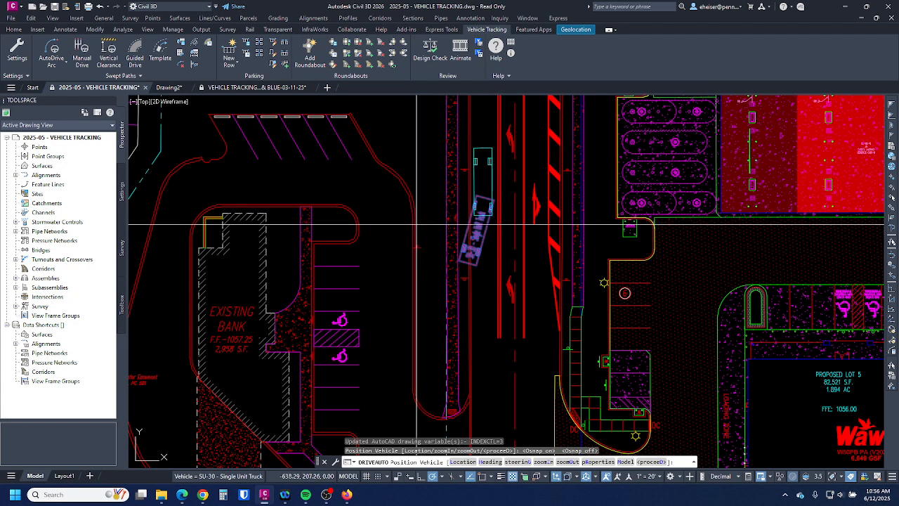
# - Aim the truck straight up the lane, proceed into AutoDrive, and bring its settings panel into view
pyautogui.click(417, 225)
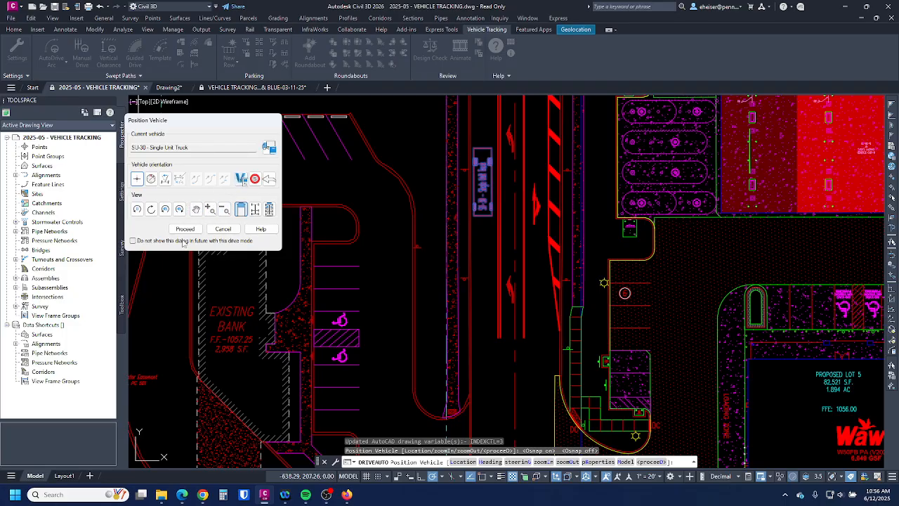
pyautogui.click(185, 229)
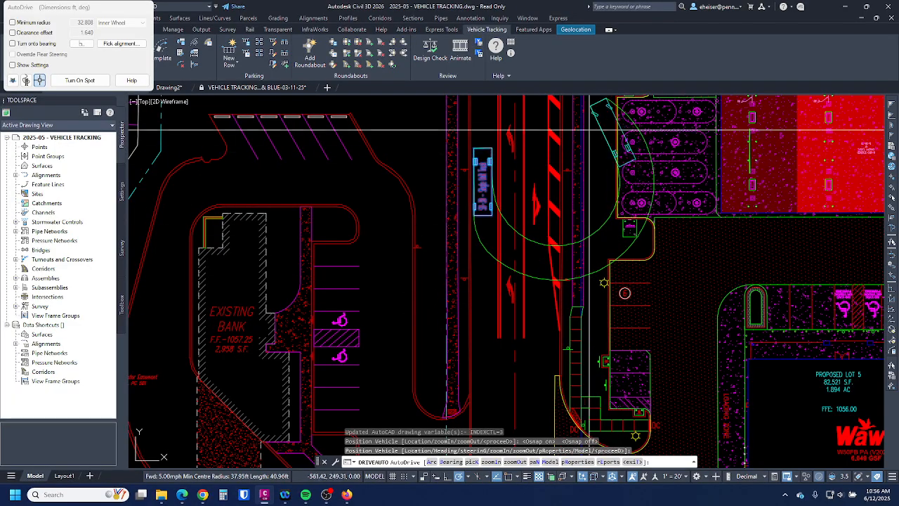
pyautogui.scroll(-2, 491, 281)
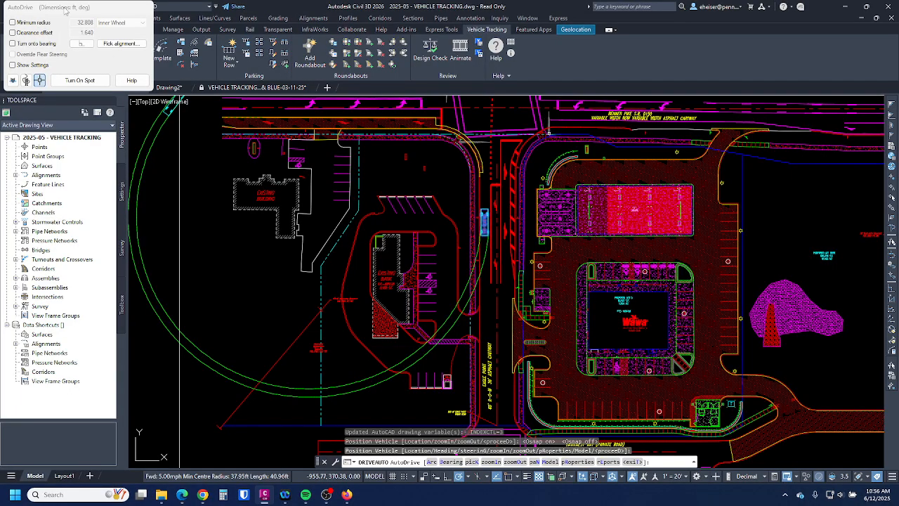
pyautogui.moveTo(63, 13); pyautogui.dragTo(110, 111)
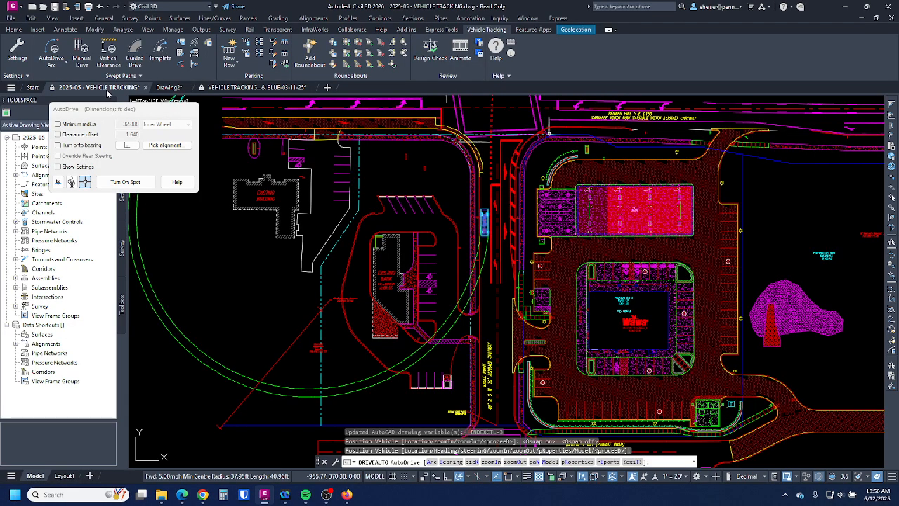
# - Point the truck due south and drive it down the aisle south of the canopy
pyautogui.scroll(4, 487, 259)
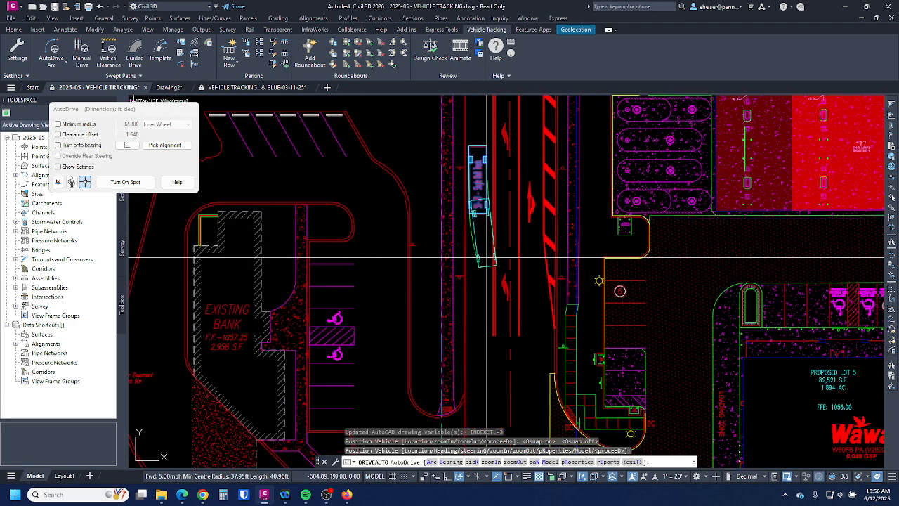
pyautogui.click(478, 304)
pyautogui.moveTo(484, 344); pyautogui.dragTo(486, 242, button='middle')
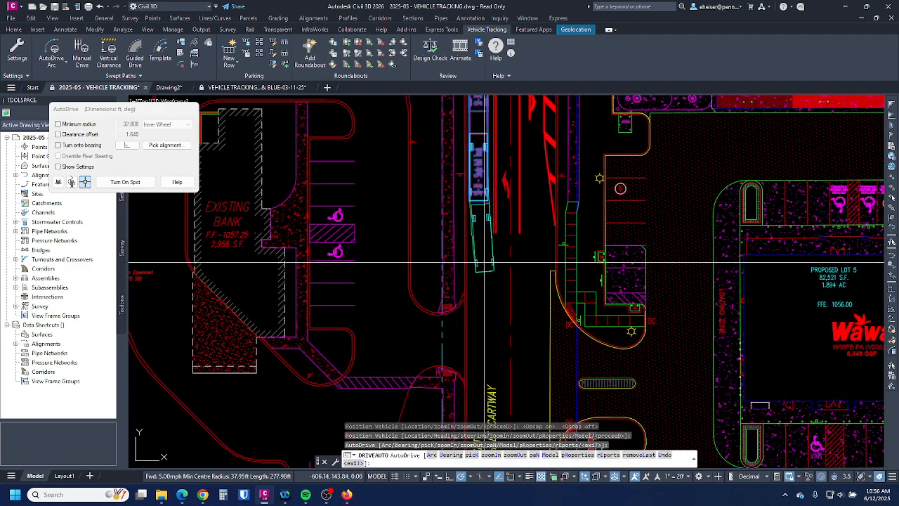
pyautogui.click(479, 311)
pyautogui.moveTo(485, 347)
pyautogui.mouseDown(button='middle')
pyautogui.moveTo(491, 231)
pyautogui.moveTo(487, 241)
pyautogui.mouseUp(button='middle')
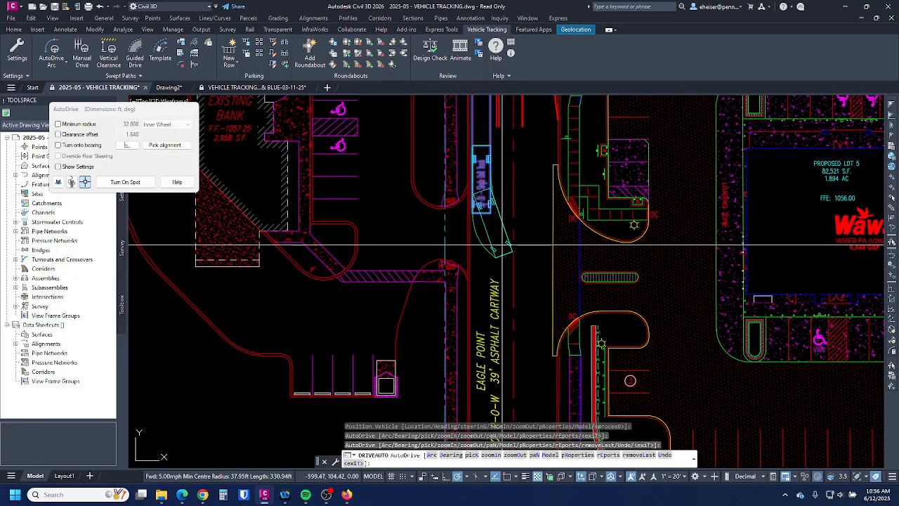
# - Drive into the Wawa lot, along its south side and up the east aisle, then finish
pyautogui.click(603, 294)
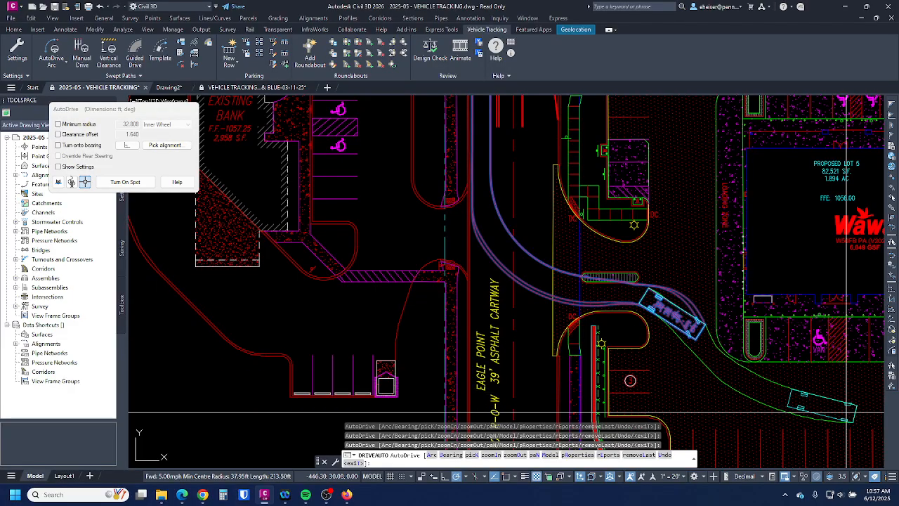
pyautogui.click(850, 413)
pyautogui.moveTo(845, 384)
pyautogui.mouseDown(button='middle')
pyautogui.moveTo(724, 341)
pyautogui.moveTo(500, 320)
pyautogui.mouseUp(button='middle')
pyautogui.click(639, 346)
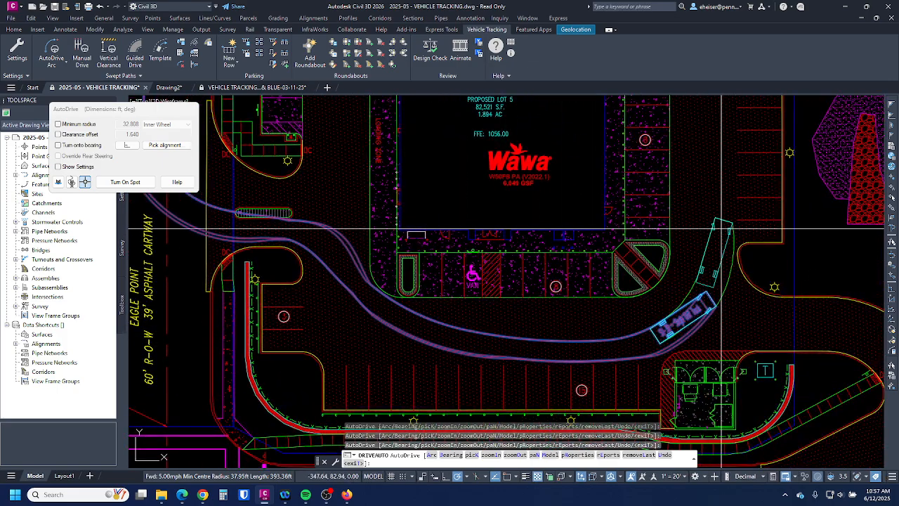
pyautogui.moveTo(716, 228); pyautogui.dragTo(708, 299, button='middle')
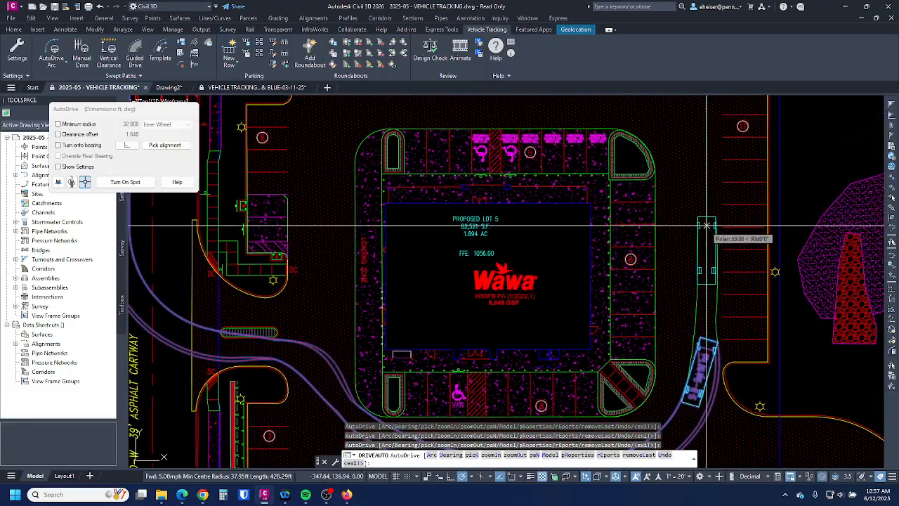
pyautogui.moveTo(708, 220); pyautogui.dragTo(712, 319, button='middle')
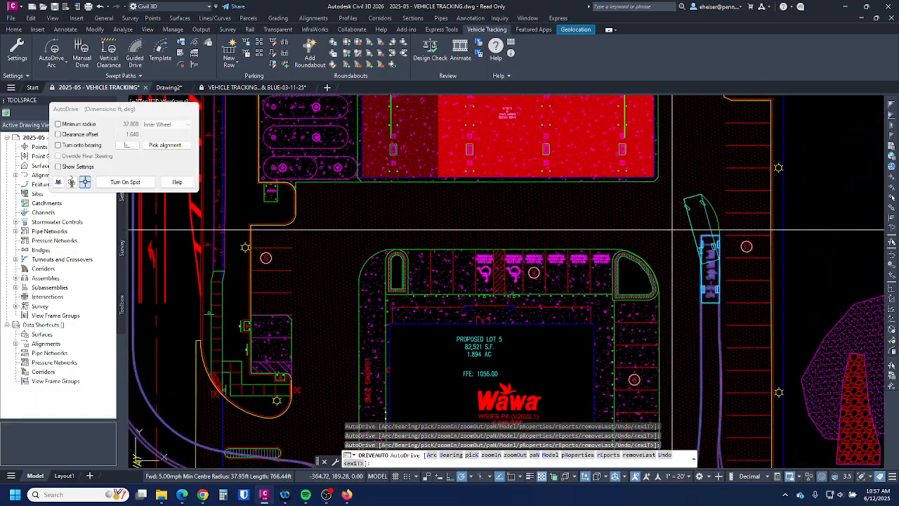
pyautogui.press('Return')
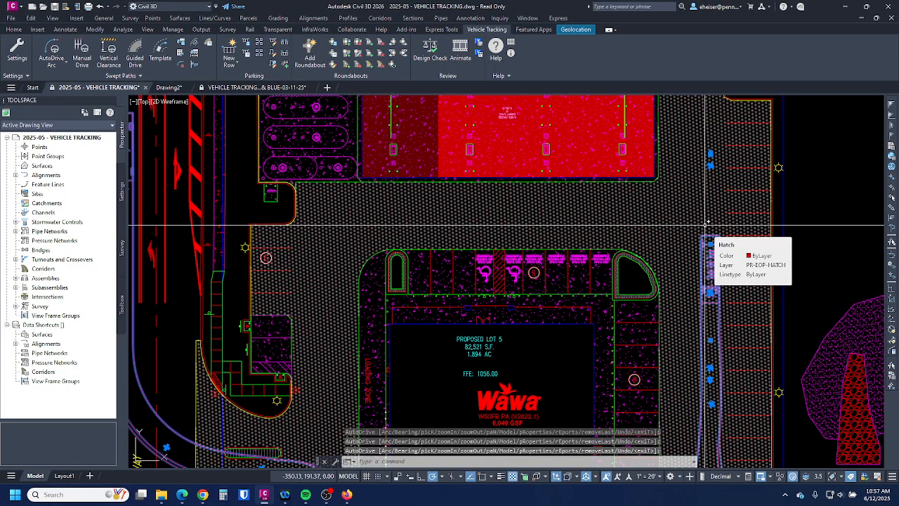
pyautogui.press('Escape')
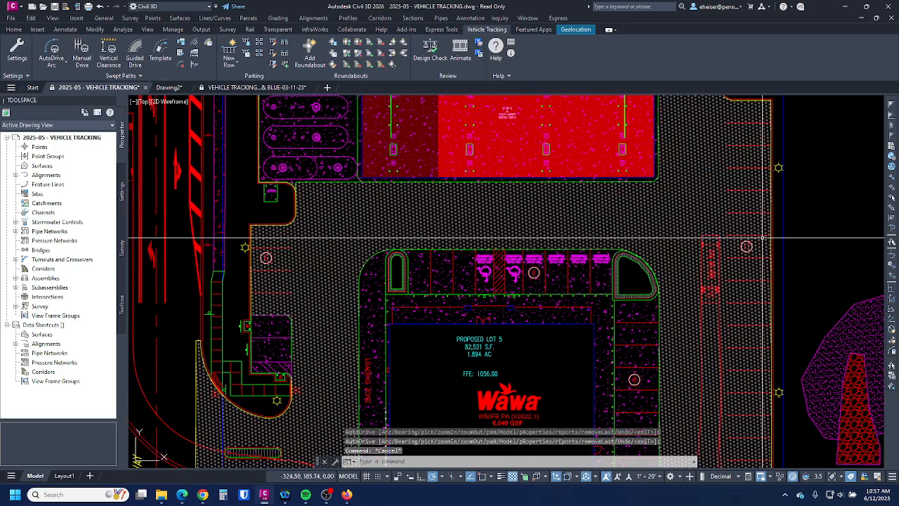
pyautogui.scroll(-5, 763, 239)
pyautogui.moveTo(763, 239)
pyautogui.mouseDown(button='middle')
pyautogui.moveTo(791, 162)
pyautogui.moveTo(745, 234)
pyautogui.mouseUp(button='middle')
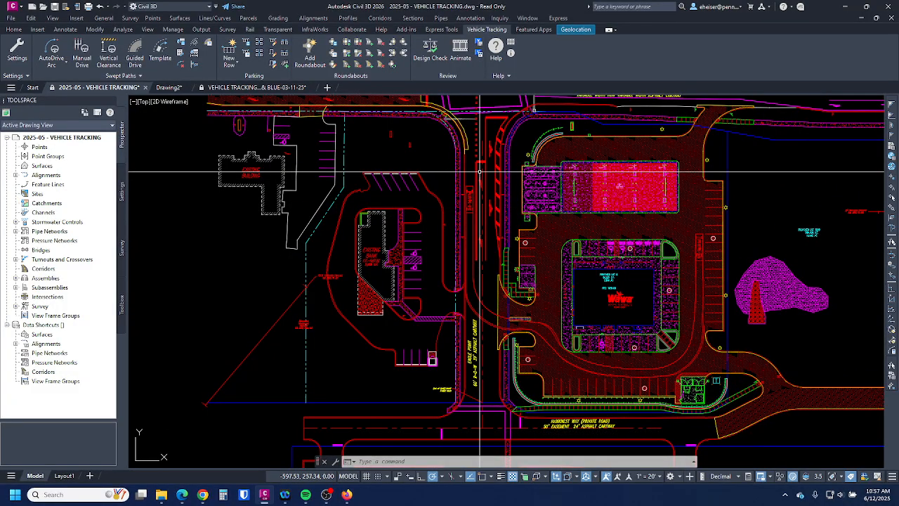
pyautogui.scroll(5, 739, 238)
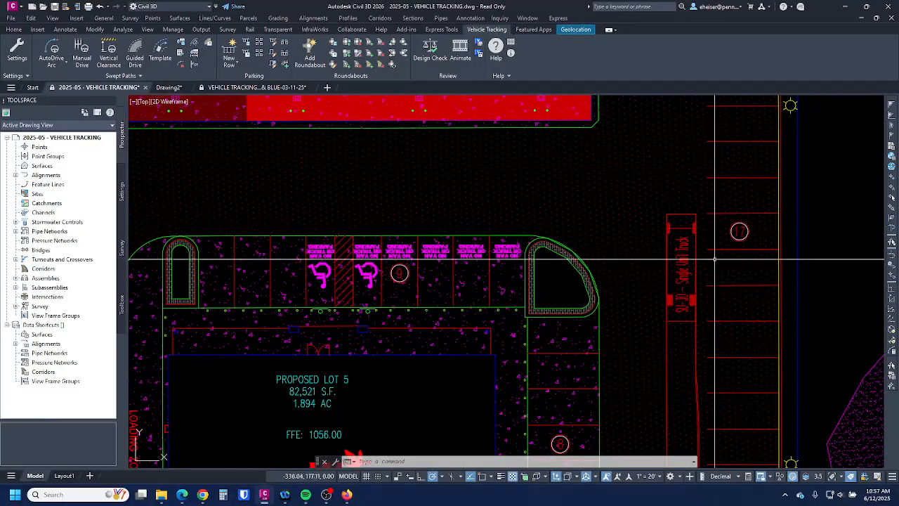
pyautogui.scroll(-5, 739, 232)
pyautogui.scroll(-2, 492, 211)
pyautogui.moveTo(654, 274)
pyautogui.mouseDown(button='middle')
pyautogui.moveTo(565, 248)
pyautogui.moveTo(594, 231)
pyautogui.moveTo(540, 225)
pyautogui.mouseUp(button='middle')
pyautogui.scroll(2, 564, 257)
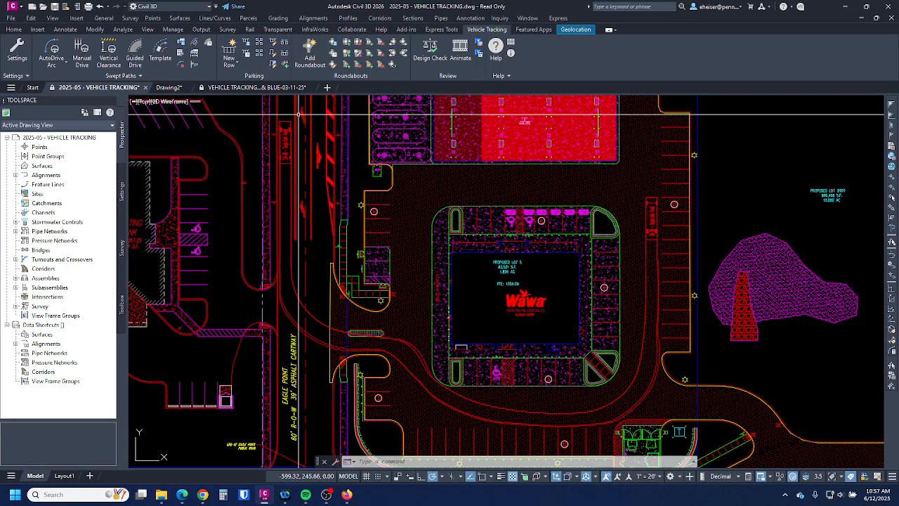
# - Pick SU-30 for a new AutoDrive Arc, place it along the Wawa building's west side, and proceed
pyautogui.click(53, 49)
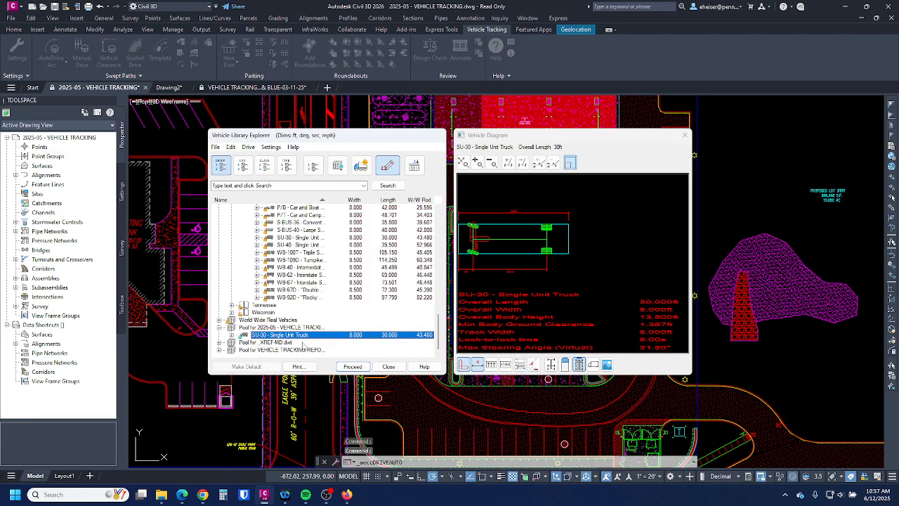
pyautogui.doubleClick(299, 338)
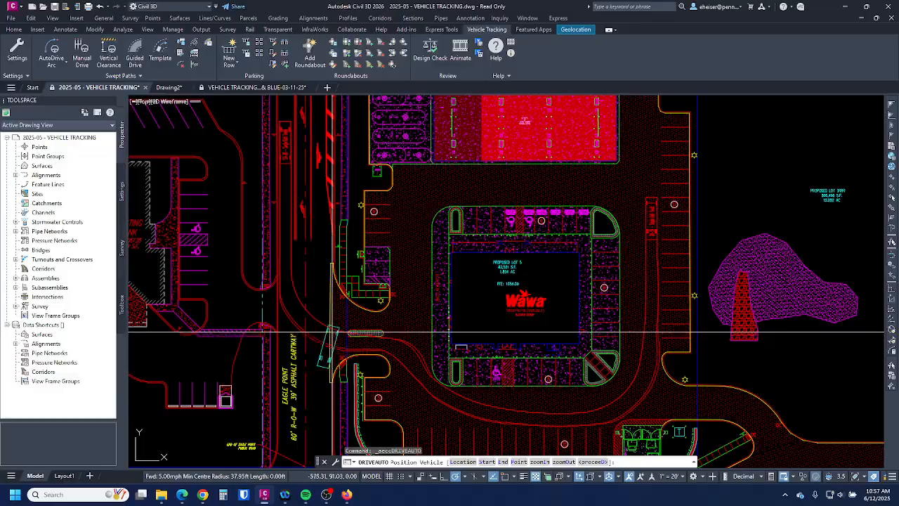
pyautogui.moveTo(356, 387)
pyautogui.mouseDown(button='middle')
pyautogui.moveTo(369, 312)
pyautogui.moveTo(373, 421)
pyautogui.moveTo(332, 504)
pyautogui.moveTo(379, 272)
pyautogui.moveTo(312, 253)
pyautogui.moveTo(7, 222)
pyautogui.moveTo(203, 279)
pyautogui.moveTo(327, 387)
pyautogui.moveTo(343, 425)
pyautogui.mouseUp(button='middle')
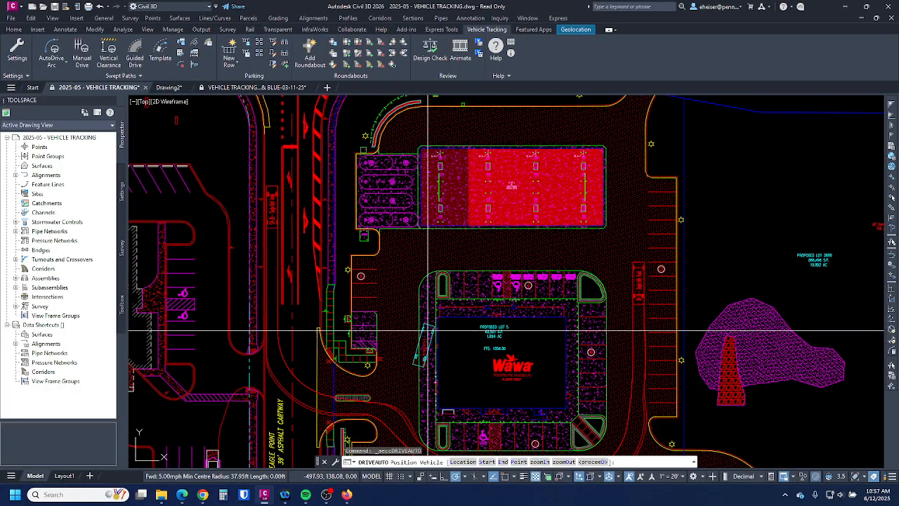
pyautogui.scroll(1, 427, 330)
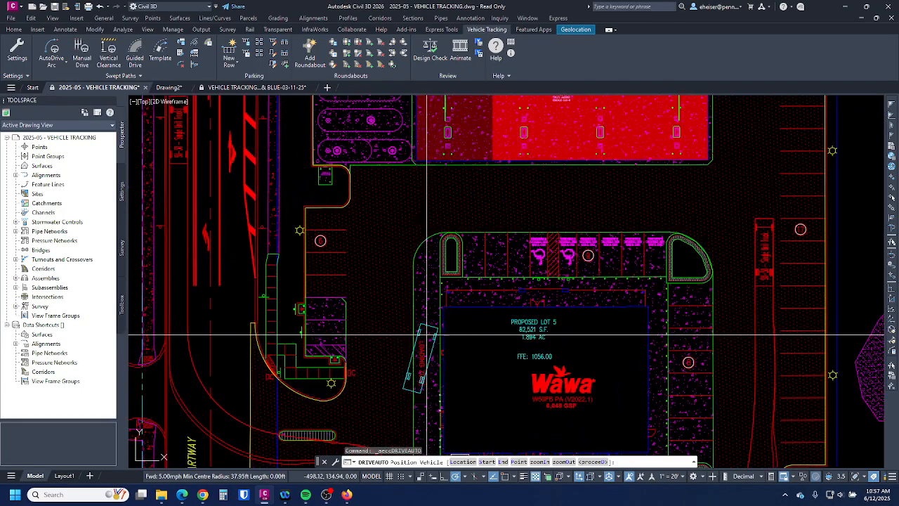
pyautogui.scroll(3, 427, 332)
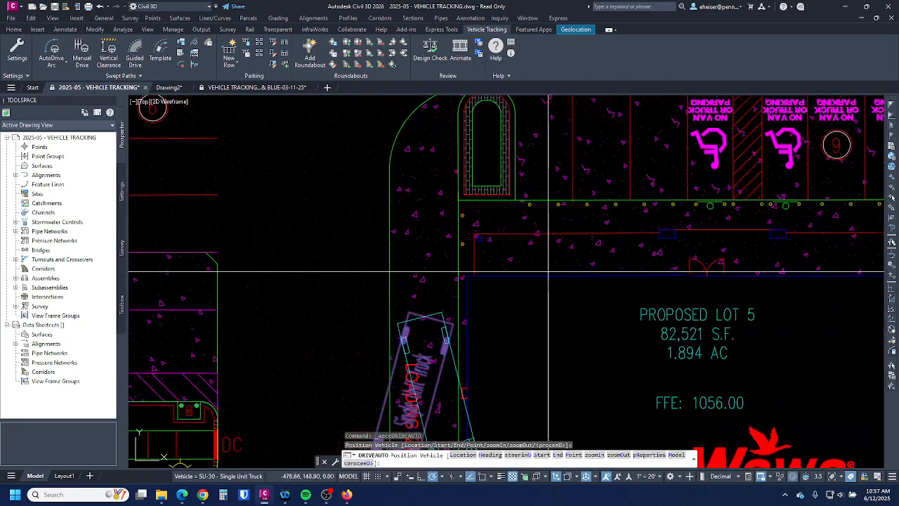
pyautogui.click(571, 300)
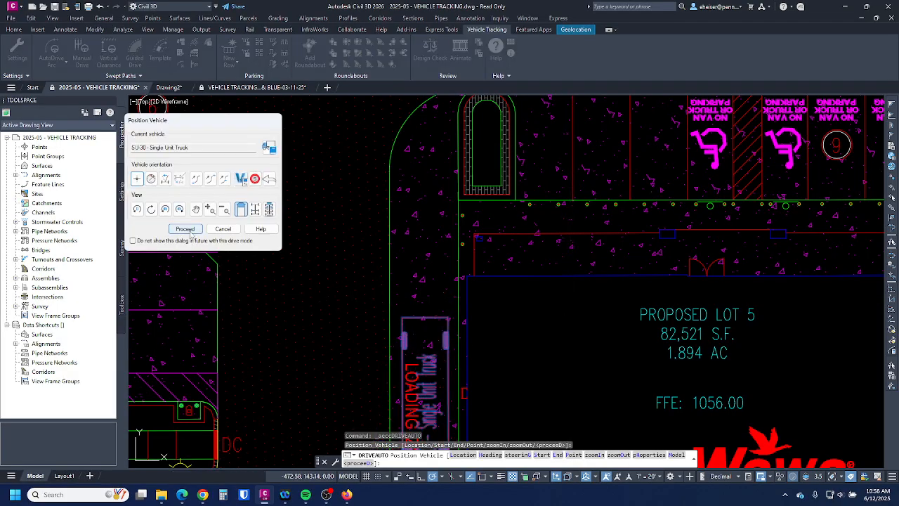
pyautogui.click(185, 228)
pyautogui.scroll(-5, 421, 269)
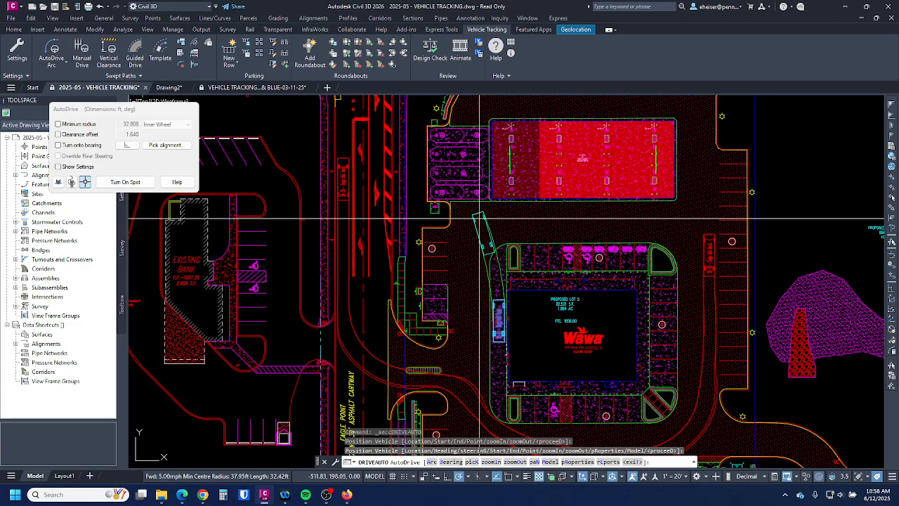
# - Enable Turn onto bearing and set Turn through angle to 90°
pyautogui.click(91, 146)
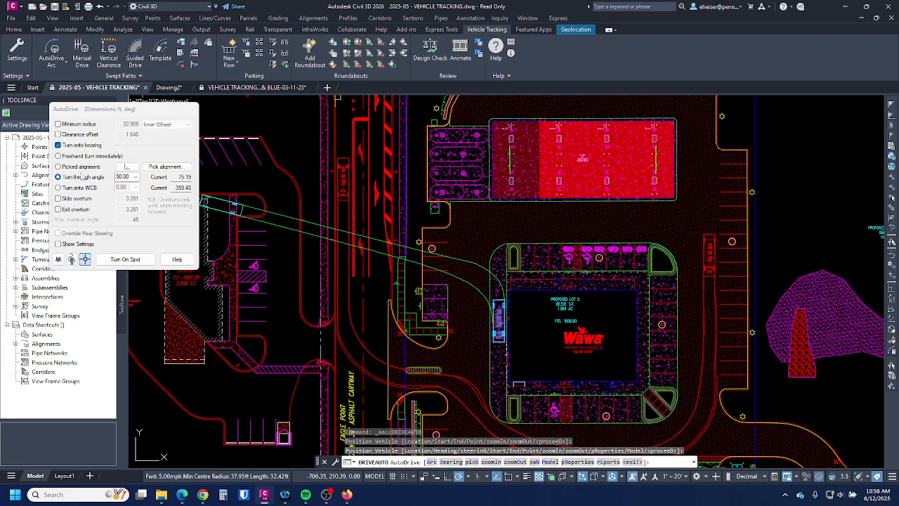
pyautogui.click(136, 177)
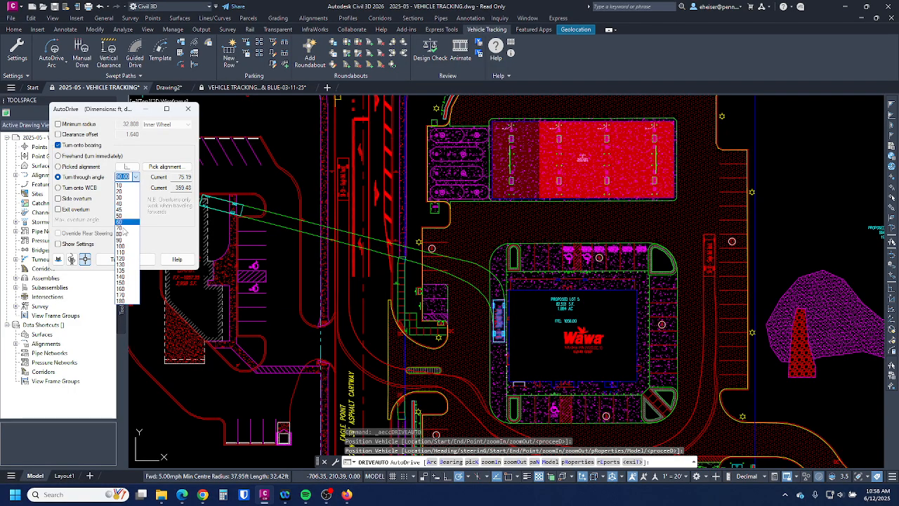
pyautogui.click(120, 241)
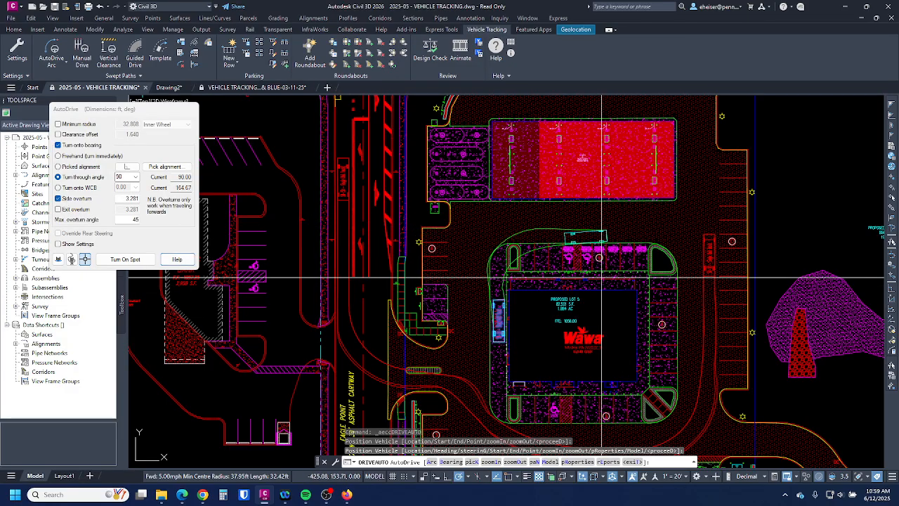
pyautogui.scroll(4, 505, 280)
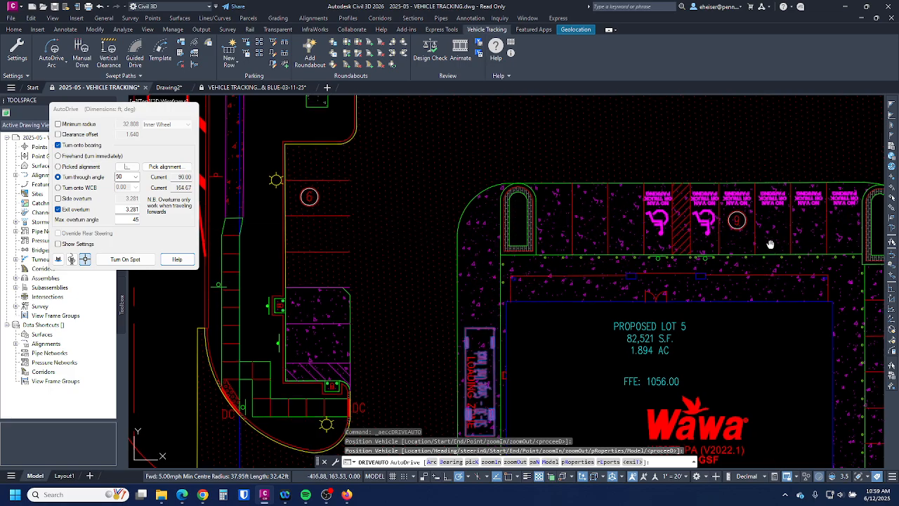
# - Review the loading-zone preview, then uncheck Turn onto bearing so the drive arcs freely
pyautogui.moveTo(550, 271); pyautogui.dragTo(422, 272, button='middle')
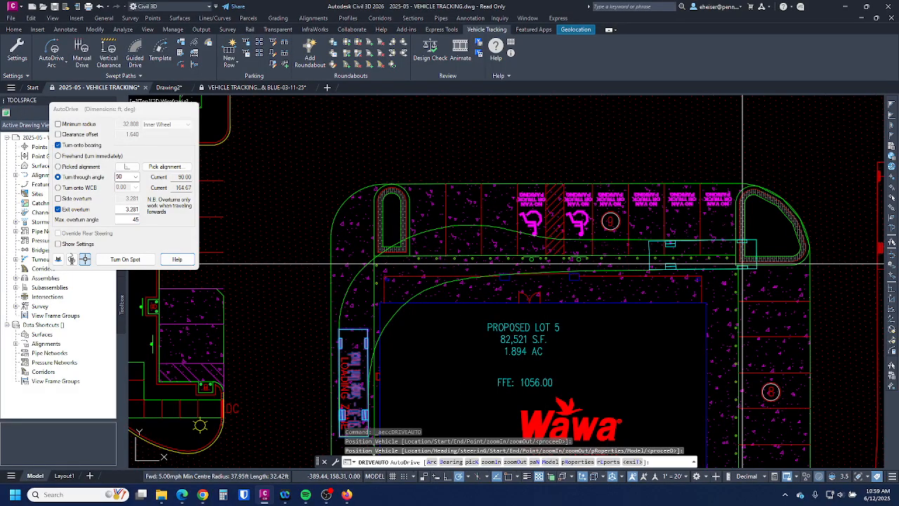
pyautogui.scroll(-6, 744, 266)
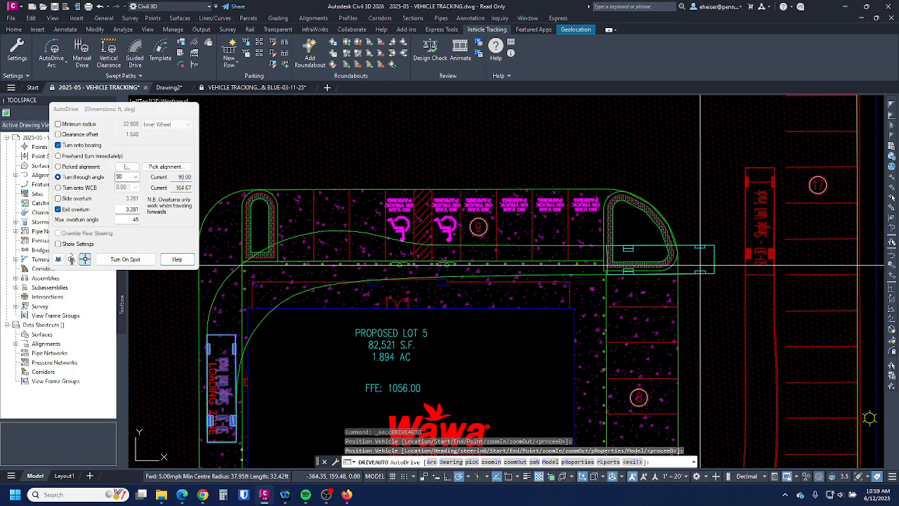
pyautogui.scroll(3, 698, 265)
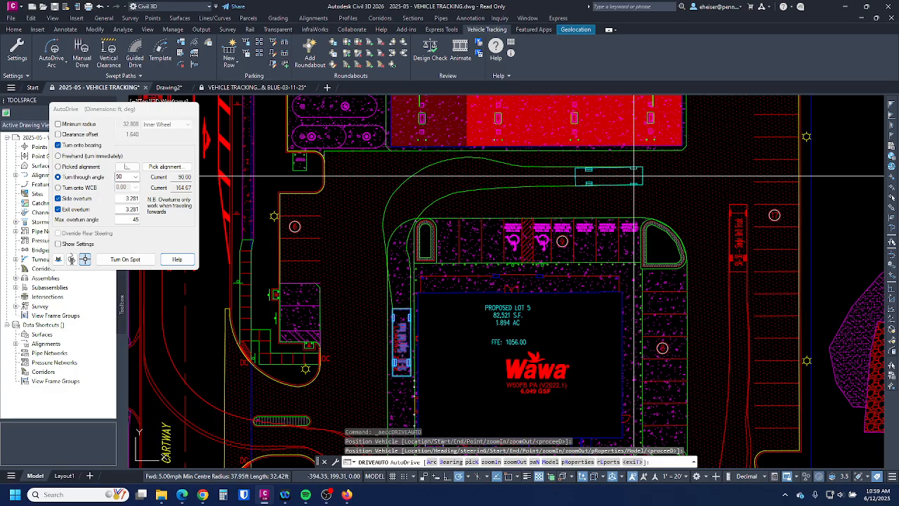
pyautogui.scroll(2, 634, 177)
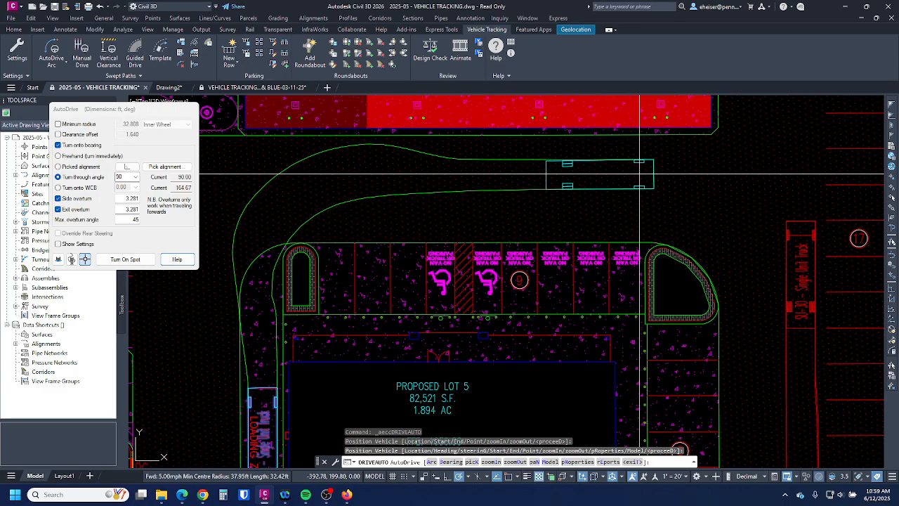
pyautogui.scroll(-2, 565, 222)
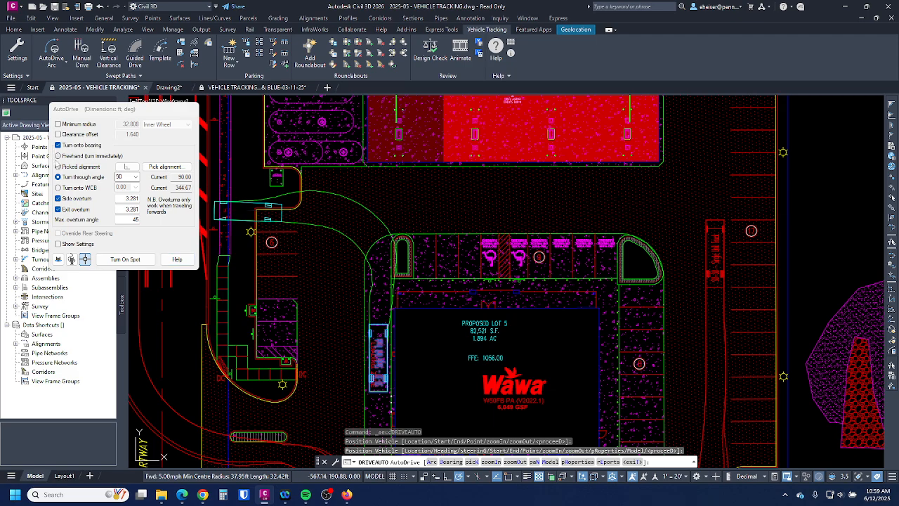
pyautogui.click(58, 145)
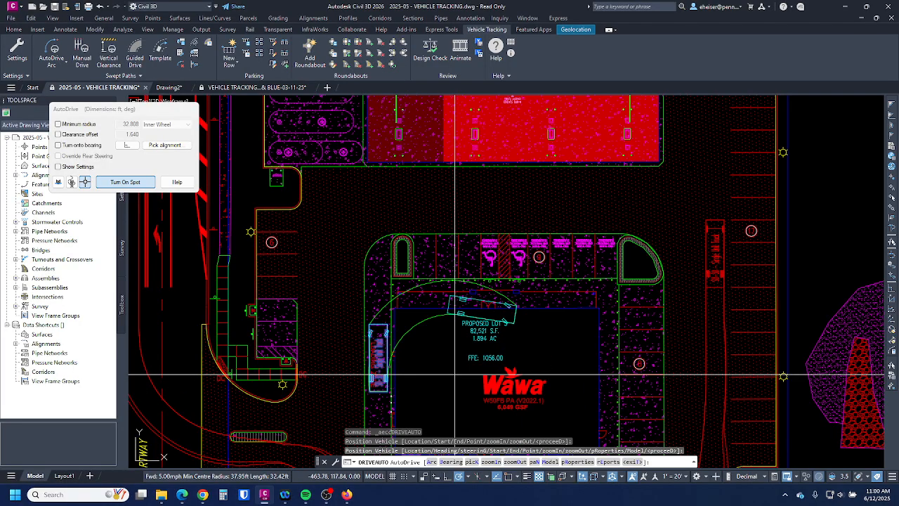
pyautogui.scroll(4, 456, 374)
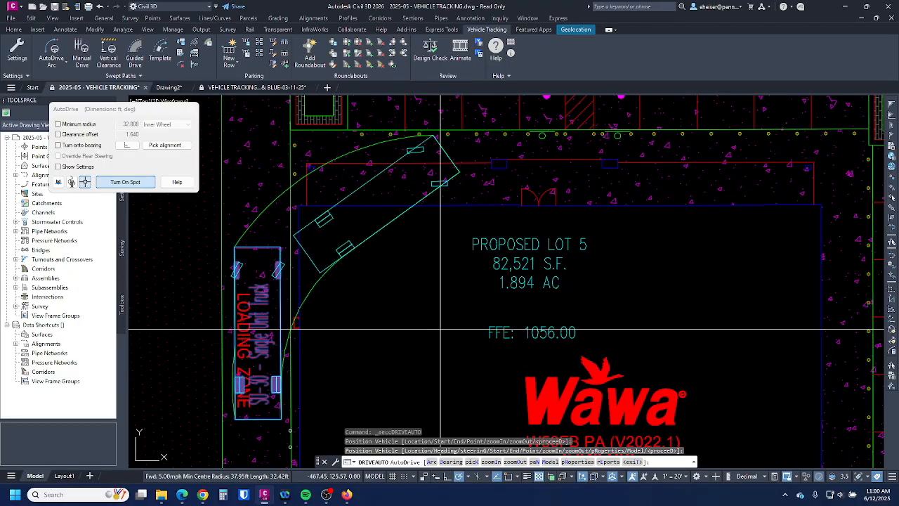
# - Finish the loading-zone arc, restart AutoDrive, and fix a 32.86 ft segment north beside the building
pyautogui.click(485, 362)
pyautogui.press('Return')
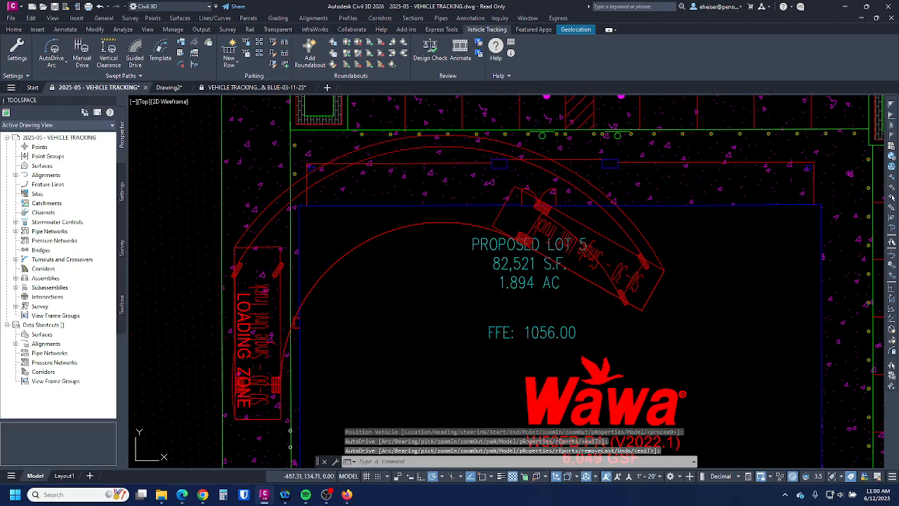
pyautogui.press('Return')
pyautogui.scroll(-4, 633, 274)
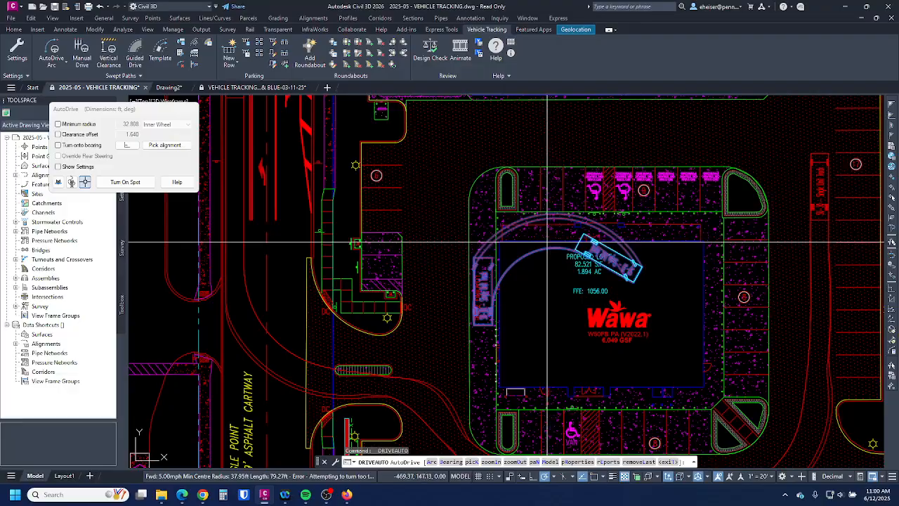
pyautogui.click(551, 244)
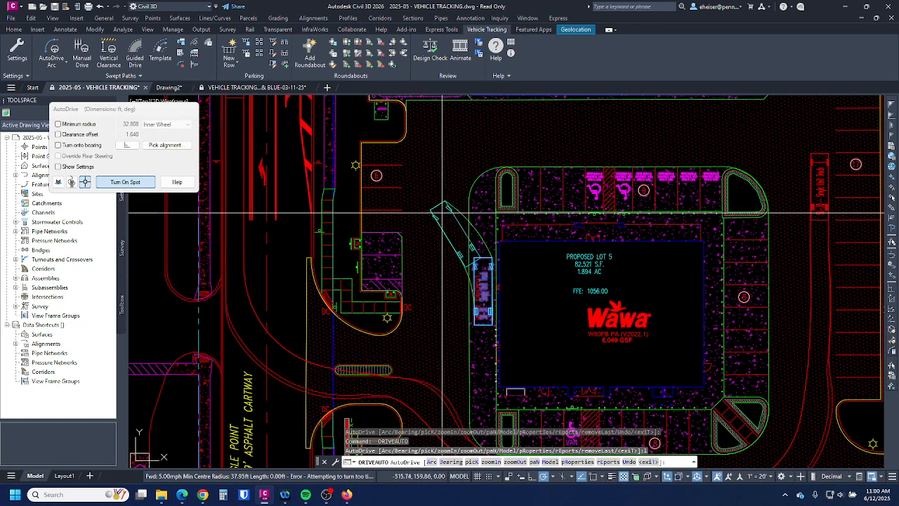
pyautogui.click(483, 192)
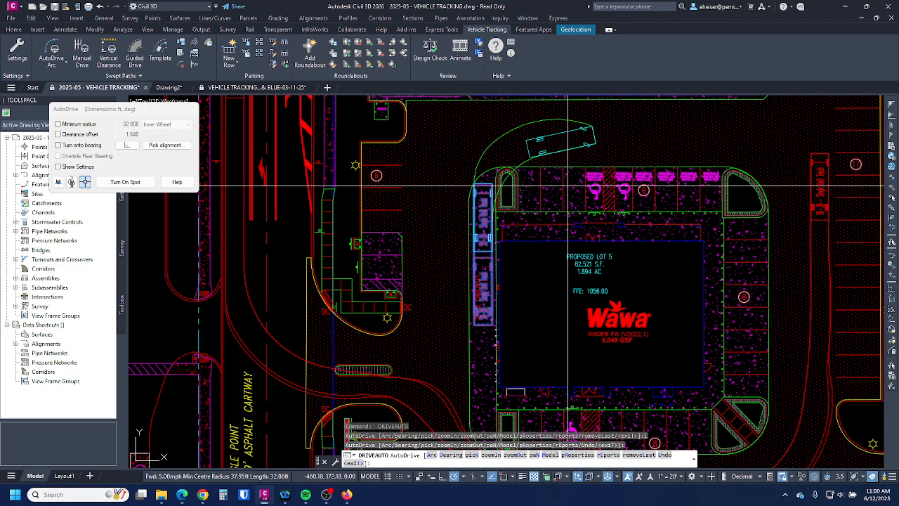
# - Extend the truck's path north up past the fuel canopy
pyautogui.click(567, 188)
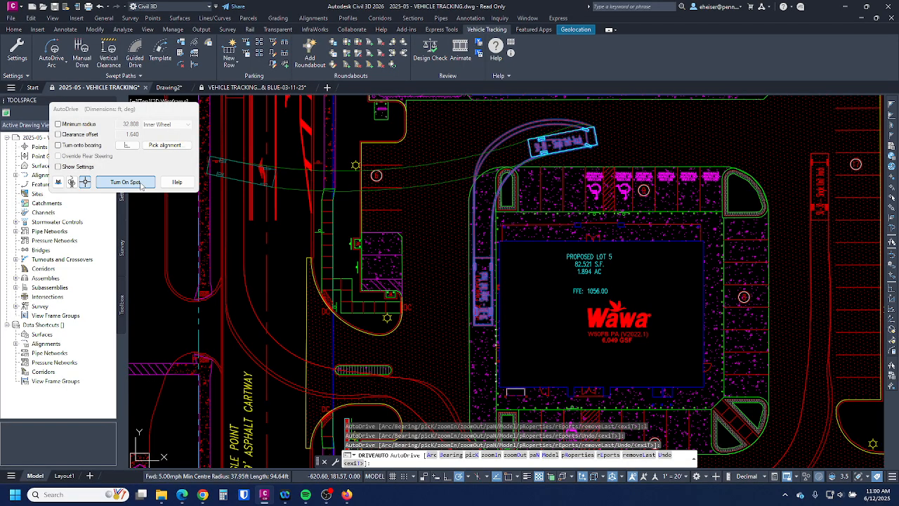
pyautogui.moveTo(446, 187)
pyautogui.mouseDown(button='middle')
pyautogui.moveTo(429, 216)
pyautogui.moveTo(355, 282)
pyautogui.mouseUp(button='middle')
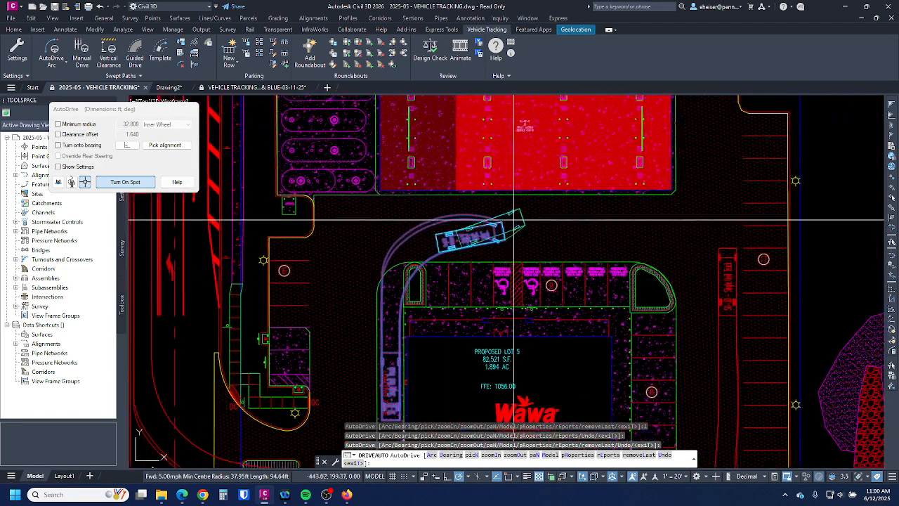
pyautogui.click(483, 166)
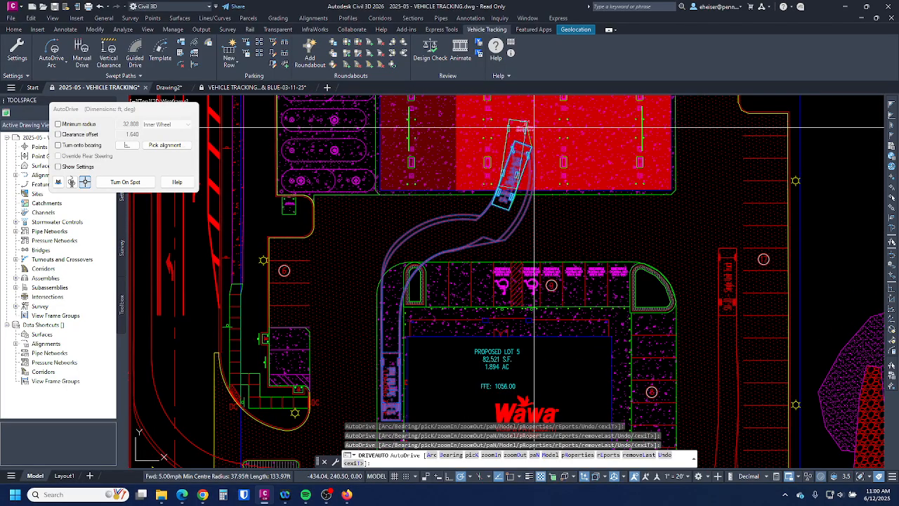
pyautogui.moveTo(533, 129); pyautogui.dragTo(514, 246, button='middle')
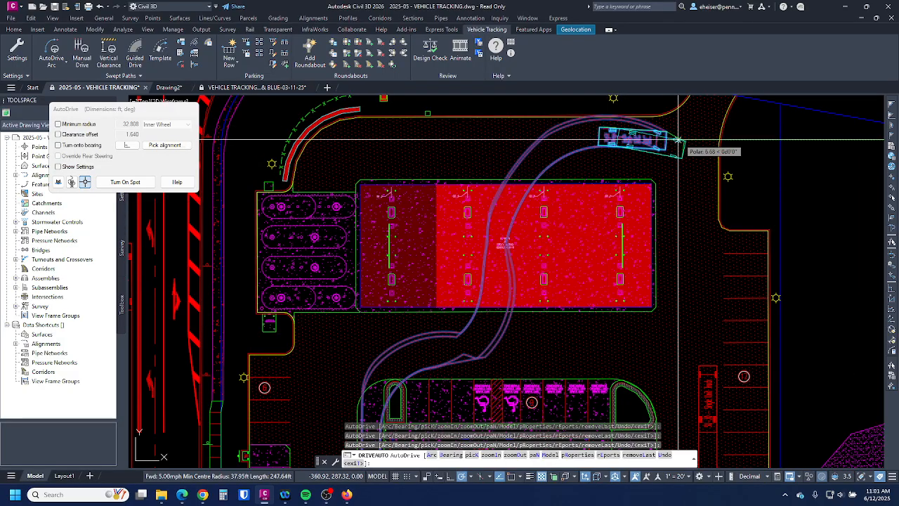
pyautogui.scroll(-4, 681, 188)
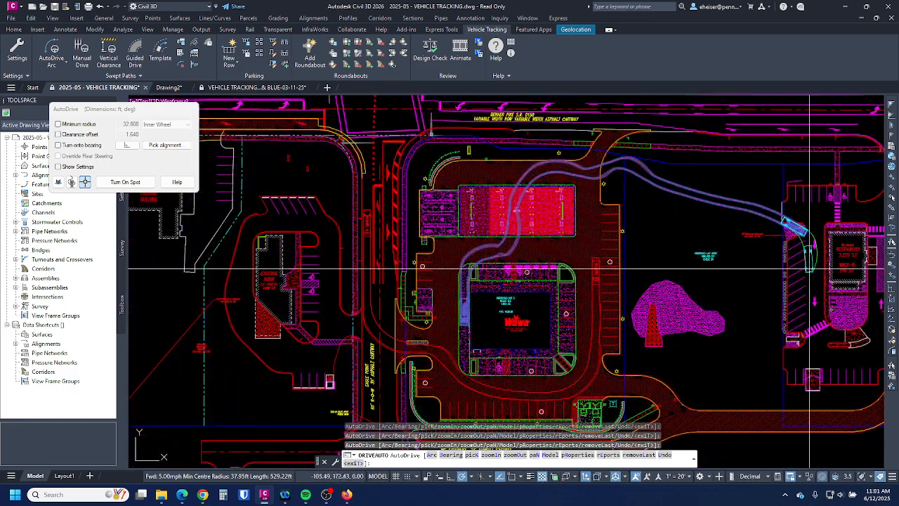
pyautogui.scroll(2, 801, 232)
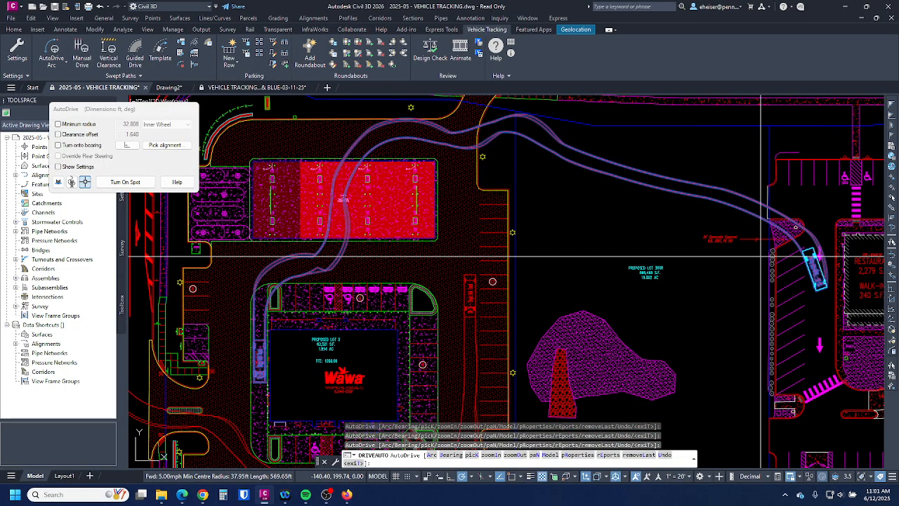
# - Remove four bad segments with L, repick a curve east toward the neighbouring lot, and finish
pyautogui.press('Return')
pyautogui.write('l')
pyautogui.press('Return')
pyautogui.write('l')
pyautogui.press('Return')
pyautogui.write('l')
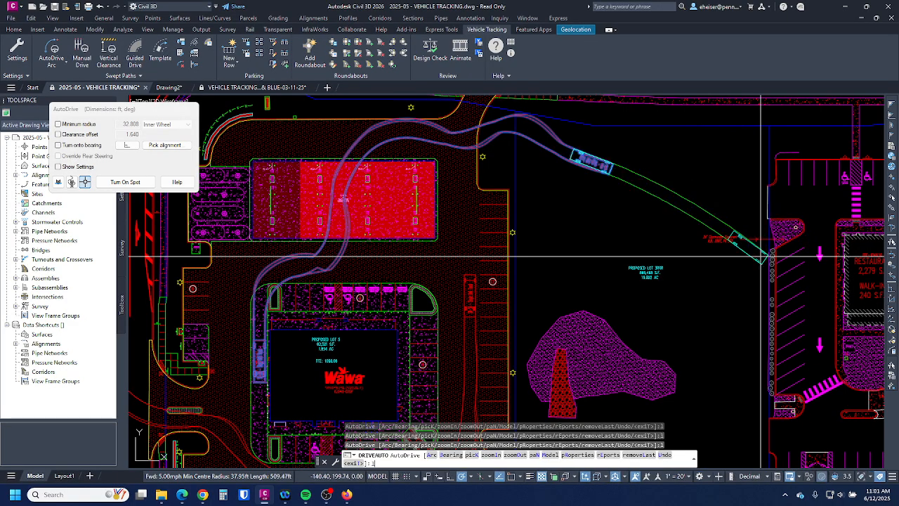
pyautogui.press('Return')
pyautogui.write('l')
pyautogui.press('Return')
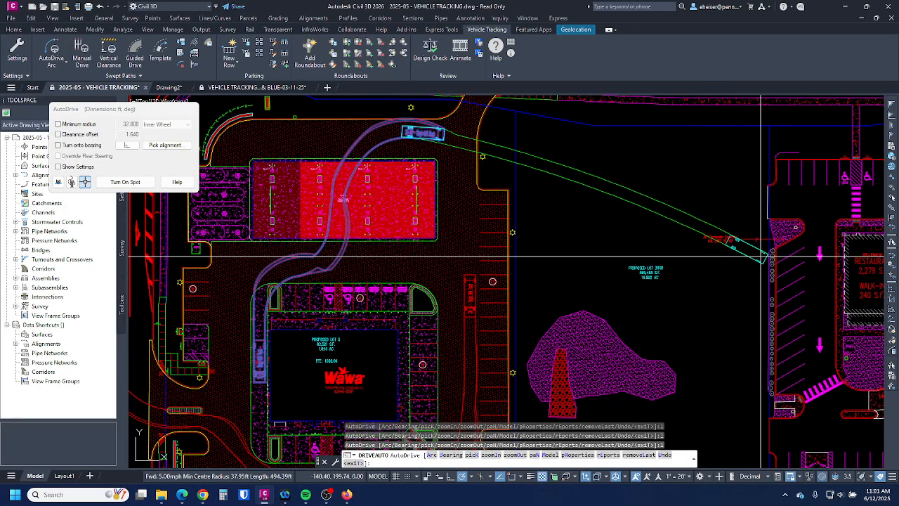
pyautogui.click(463, 194)
pyautogui.click(501, 247)
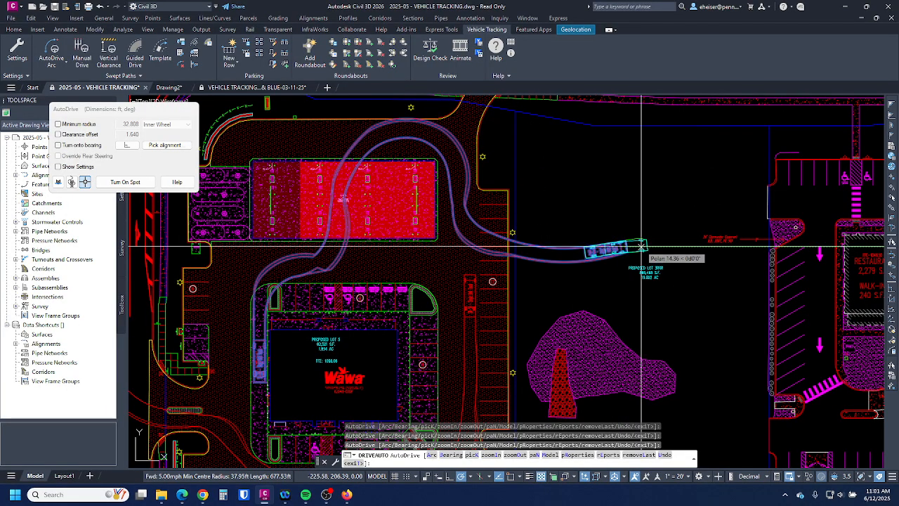
pyautogui.press('Return')
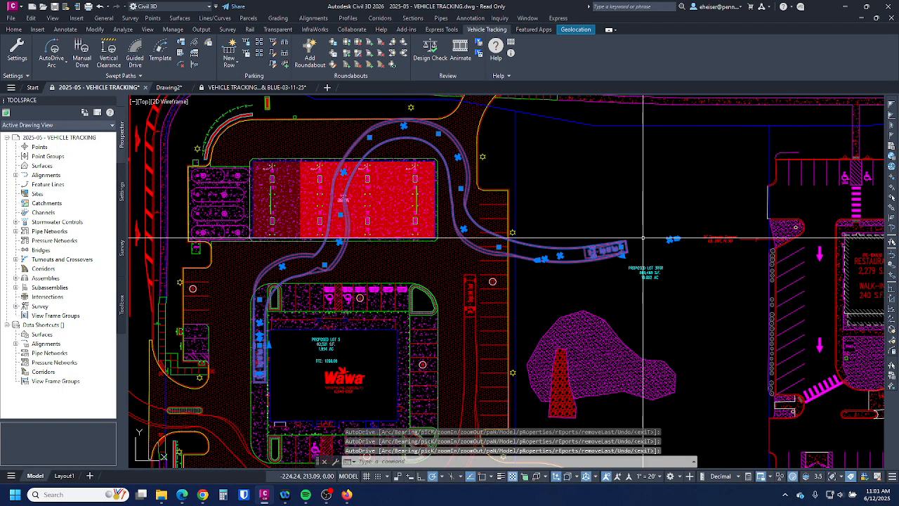
# - Delete the swept path that runs east past the fuel canopy
pyautogui.press('Escape')
pyautogui.moveTo(533, 337); pyautogui.dragTo(569, 299, button='middle')
pyautogui.click(626, 219)
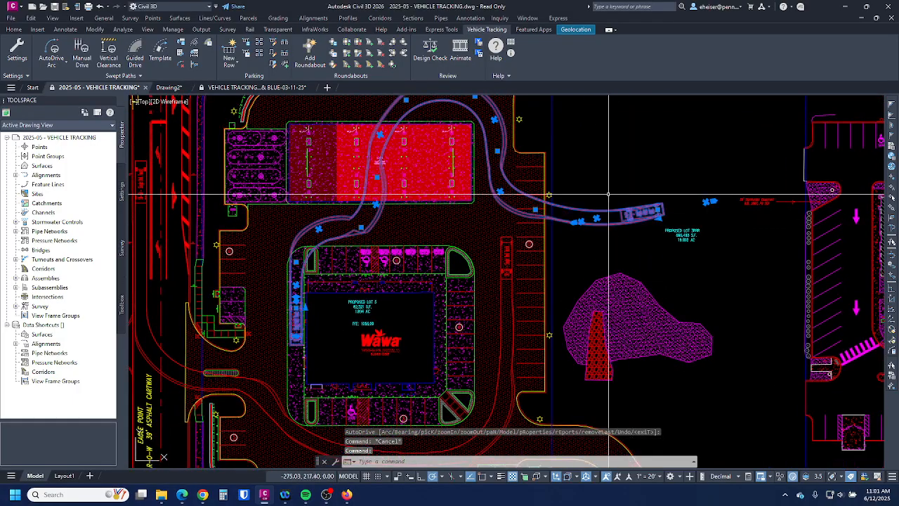
pyautogui.press('Delete')
# - Resume AutoDrive Arc from the first truck's remaining 1146.17 ft swept path
pyautogui.scroll(-2, 320, 218)
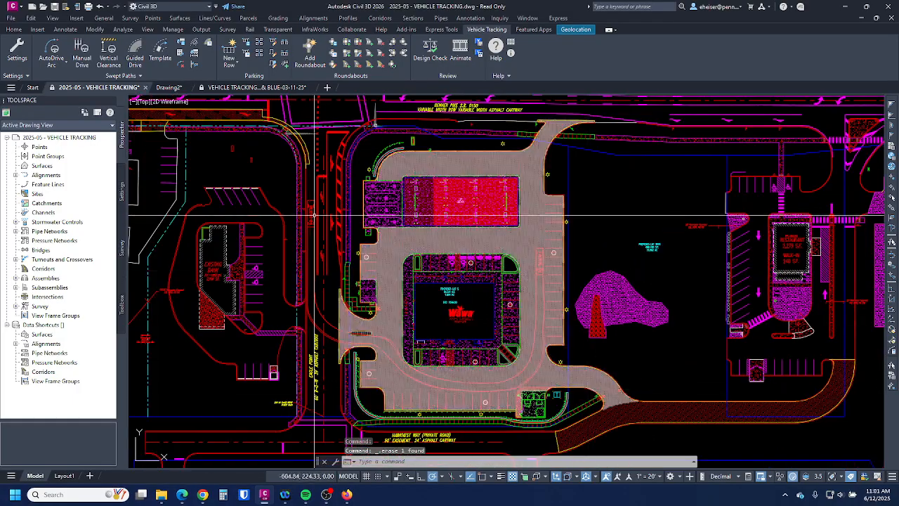
pyautogui.click(542, 269)
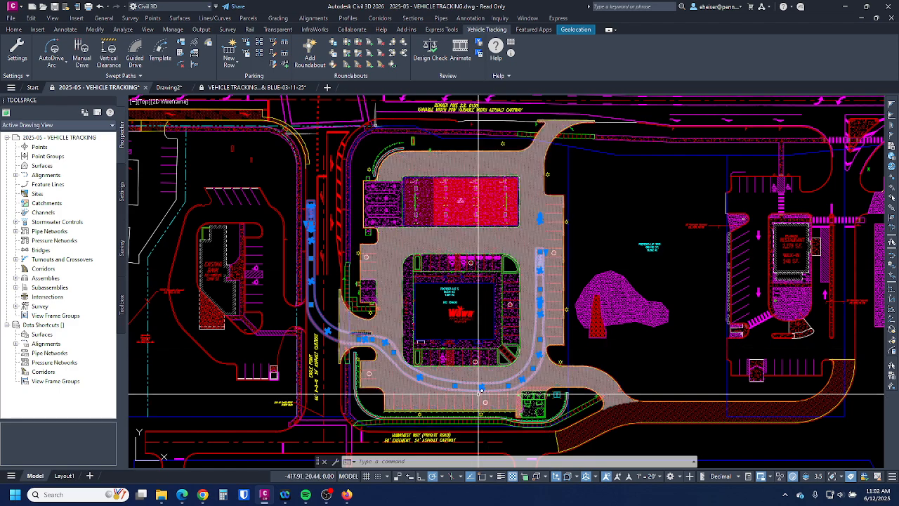
pyautogui.click(54, 47)
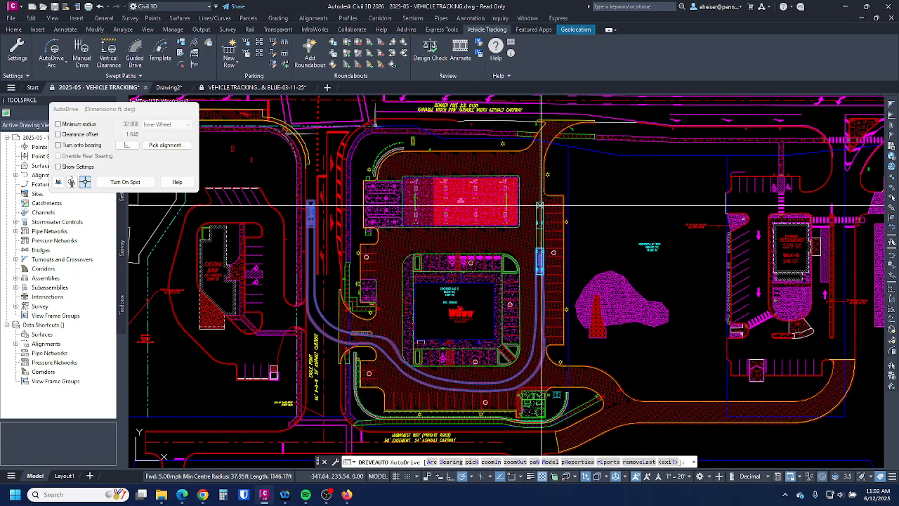
# - With Turn onto bearing on, drive the truck north around the canopy and down the west drive (~896 ft)
pyautogui.scroll(3, 492, 210)
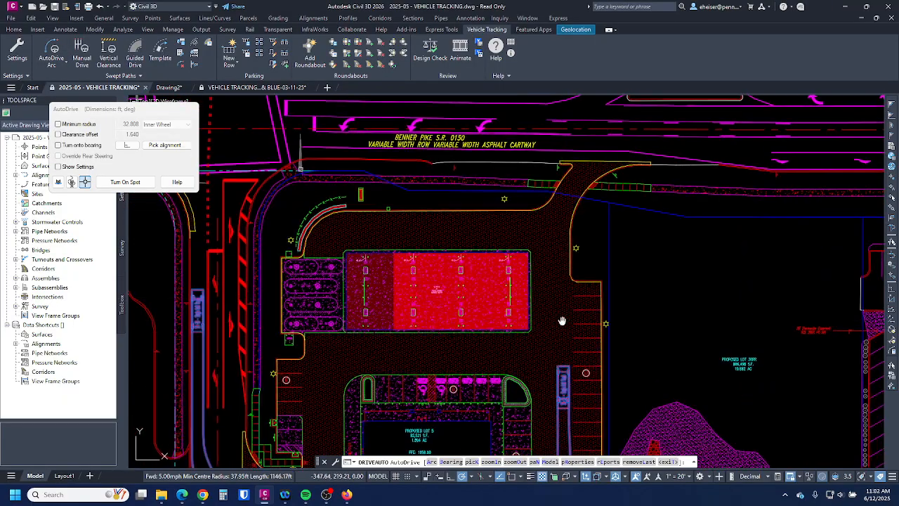
pyautogui.moveTo(562, 309); pyautogui.dragTo(580, 214, button='middle')
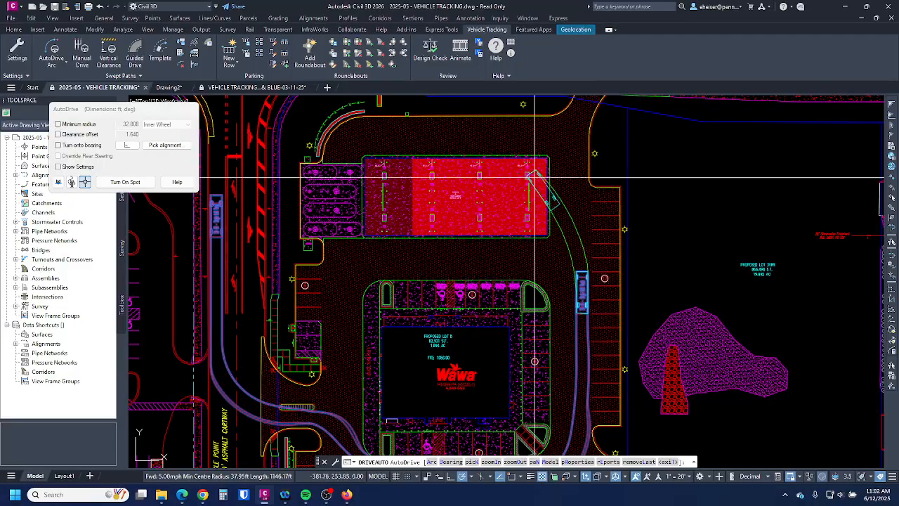
pyautogui.click(59, 144)
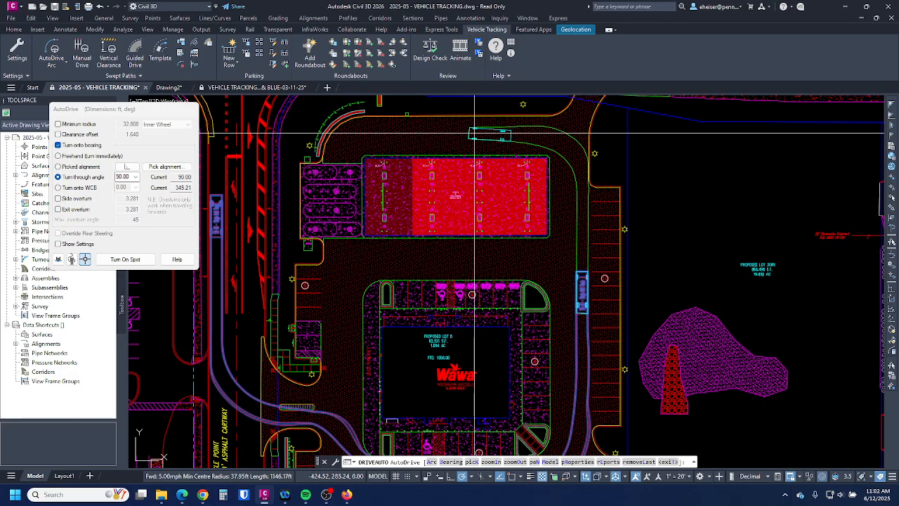
pyautogui.click(476, 126)
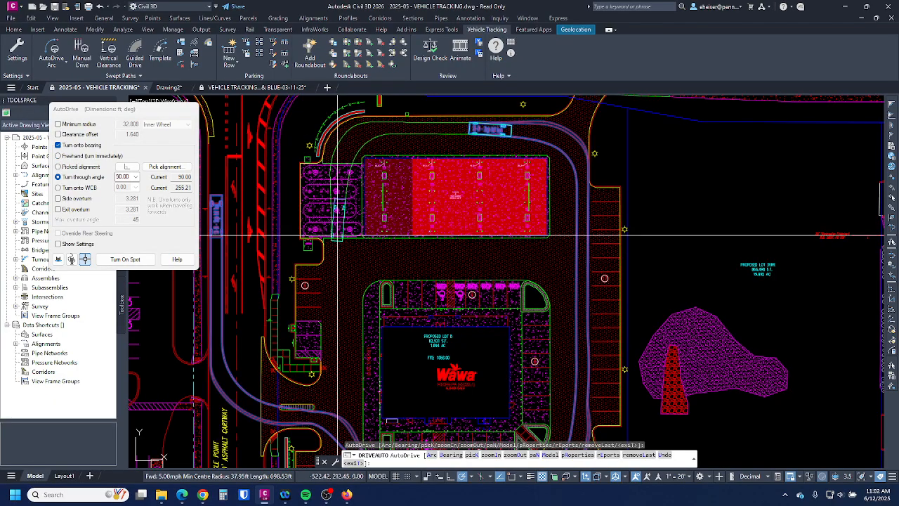
pyautogui.click(333, 282)
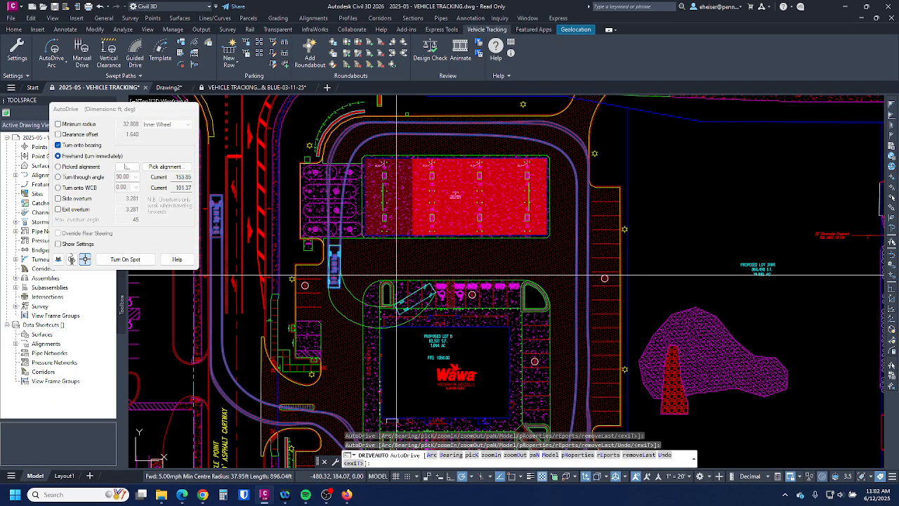
pyautogui.press('Return')
pyautogui.scroll(-3, 529, 184)
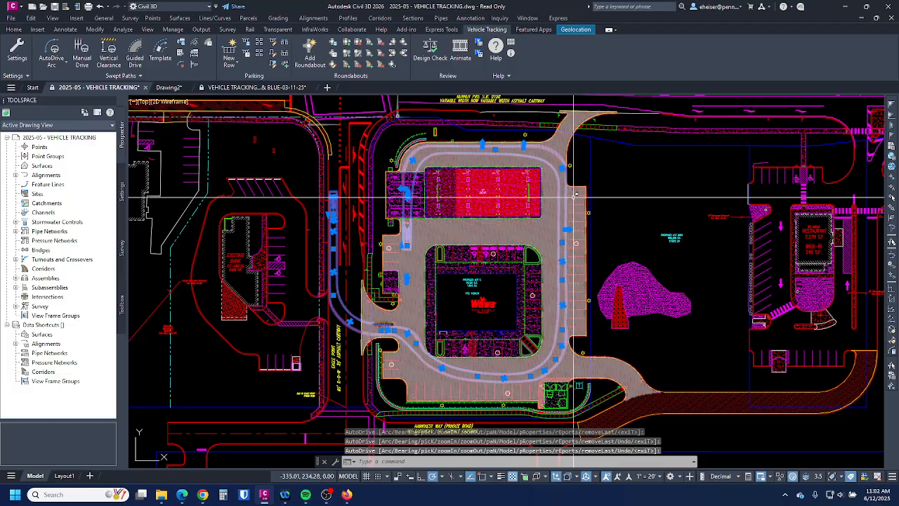
# - Erase the truck swept paths from the Wawa site plan and return to the Vehicle Turning Movement exercise slide
pyautogui.press('Escape')
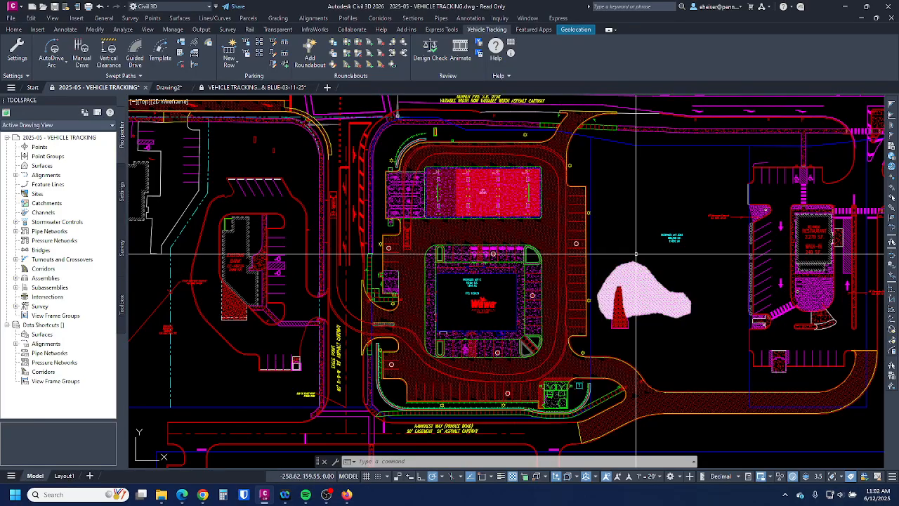
pyautogui.click(673, 191)
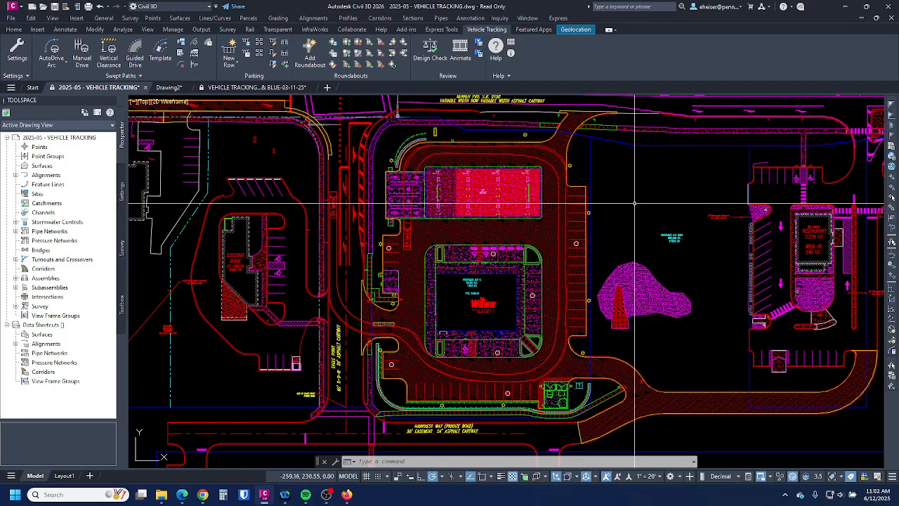
pyautogui.moveTo(636, 204); pyautogui.dragTo(625, 216, button='middle')
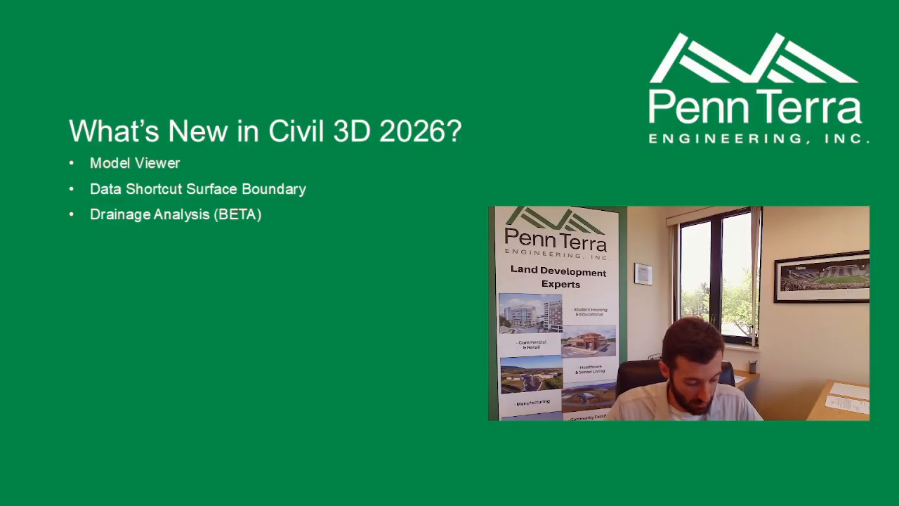
pyautogui.press('Right')
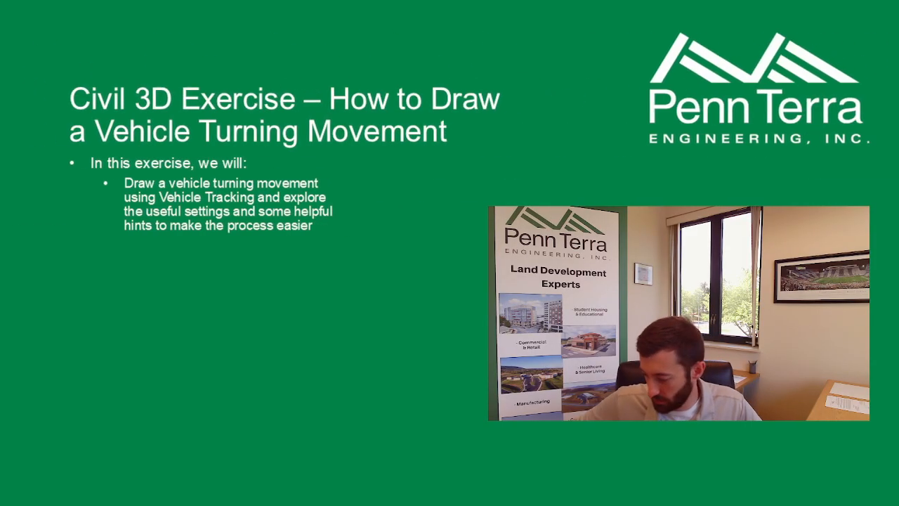
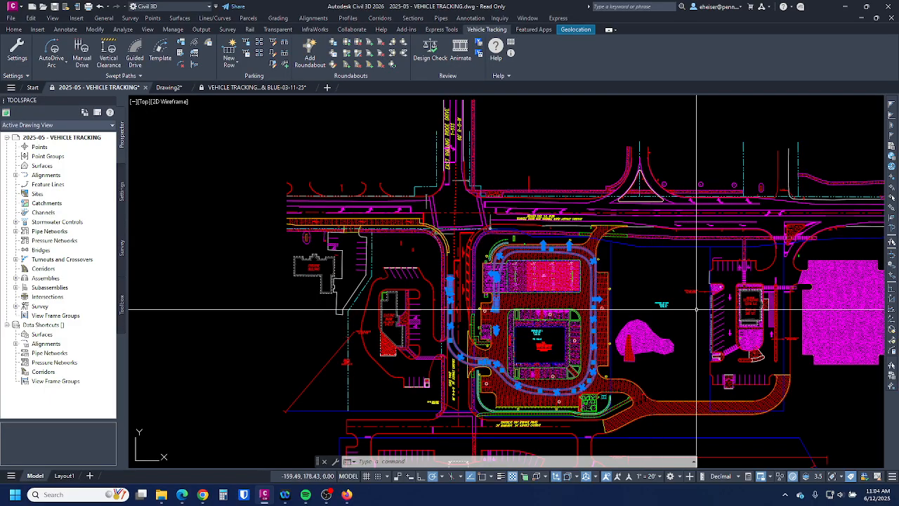
# - Pan the site plan down to show more of the road above the swept path
pyautogui.moveTo(611, 299); pyautogui.dragTo(611, 369, button='middle')
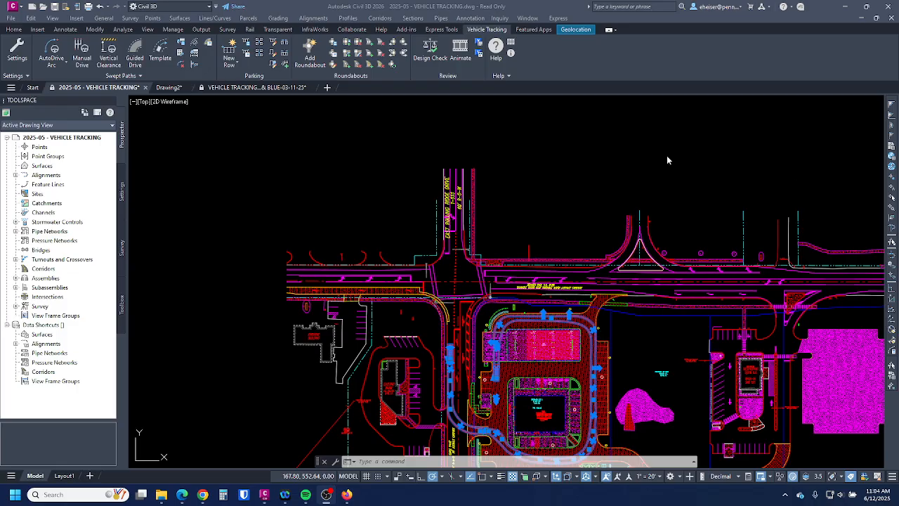
# - Zoom in on the entrance road intersection and central building, then back out to frame them
pyautogui.click(620, 167)
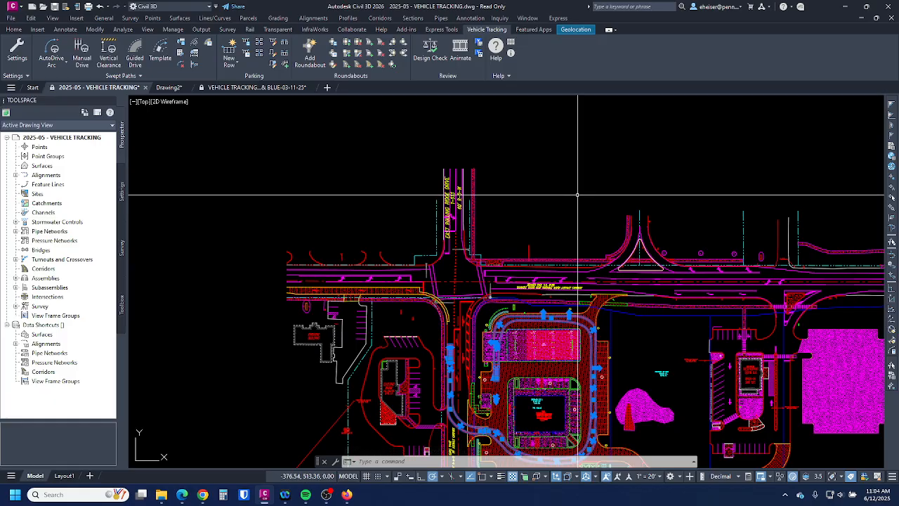
pyautogui.scroll(5, 508, 355)
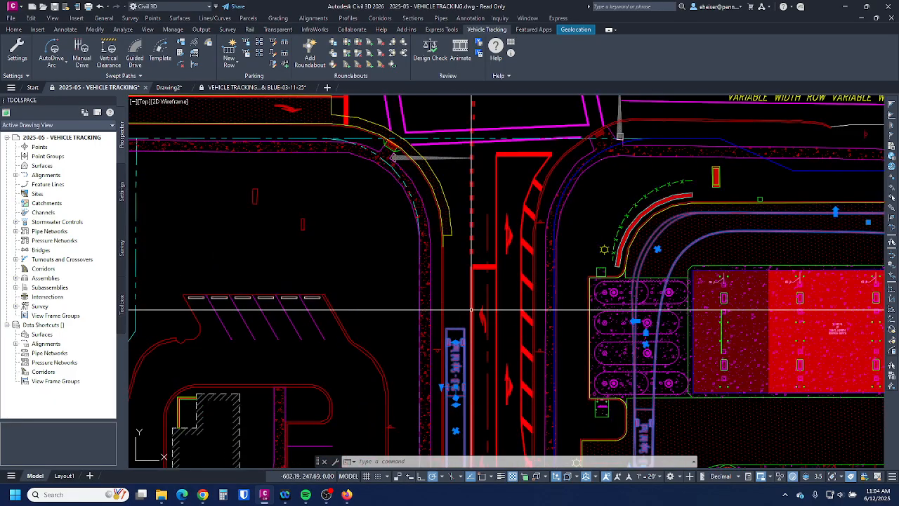
pyautogui.scroll(-4, 472, 309)
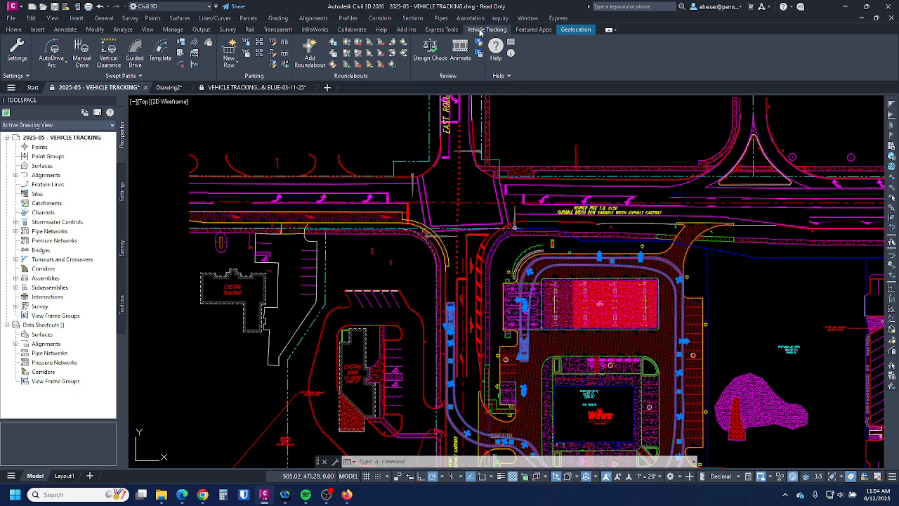
# - Insert the SU-30 Single Unit Truck profile labelled 30.00 ft length and 31.80° steering angle
pyautogui.click(194, 54)
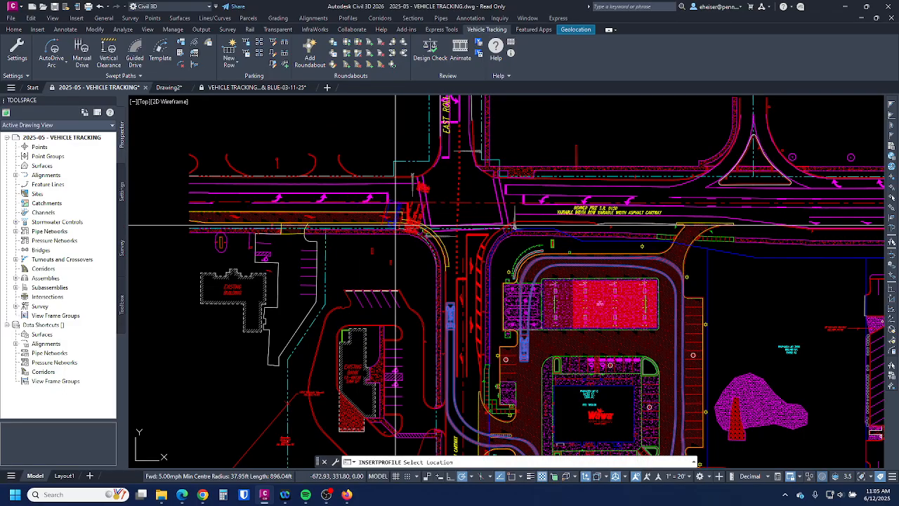
pyautogui.scroll(-5, 523, 342)
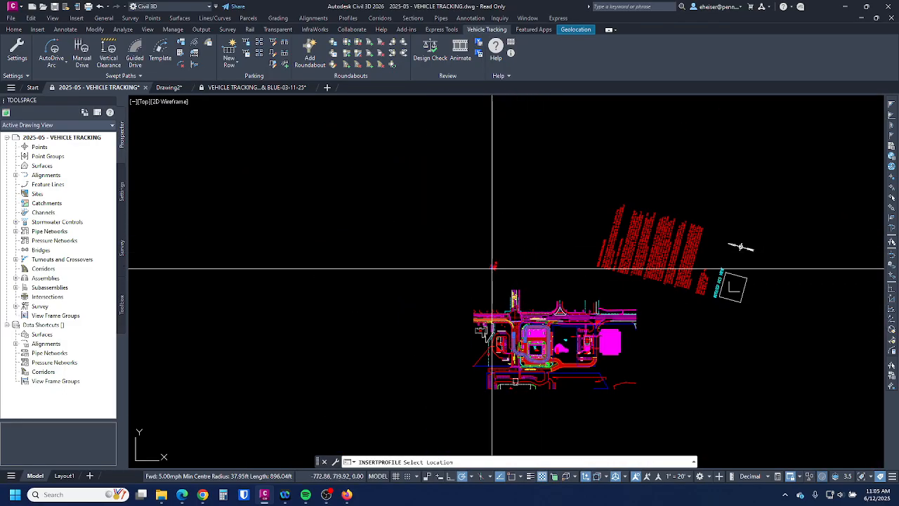
pyautogui.scroll(2, 461, 248)
pyautogui.scroll(5, 461, 249)
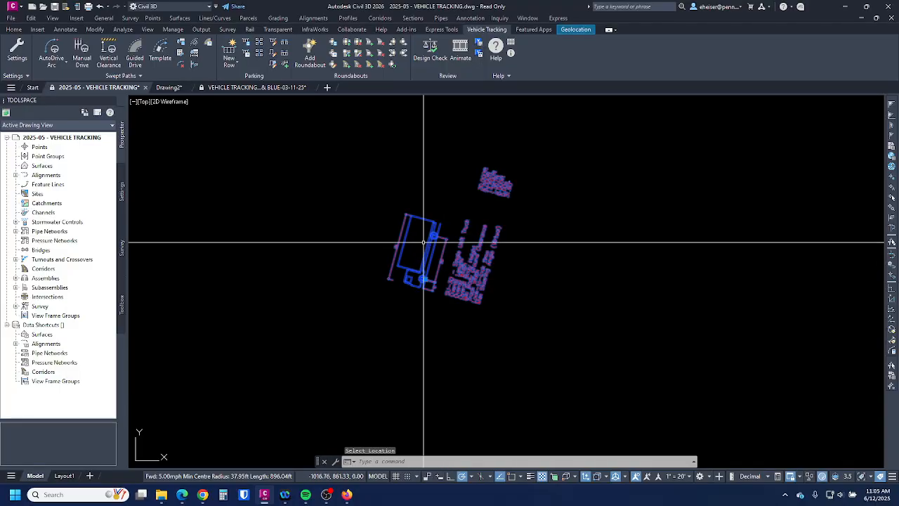
pyautogui.scroll(2, 412, 260)
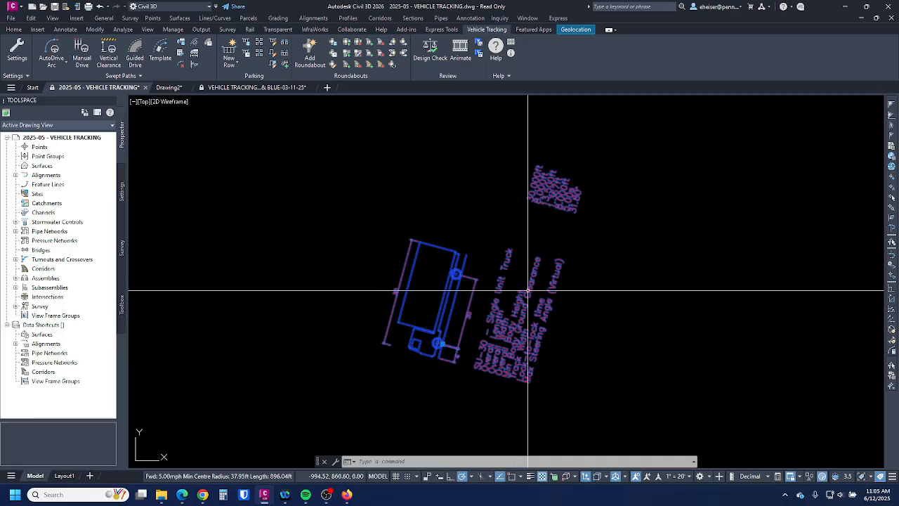
pyautogui.scroll(2, 523, 321)
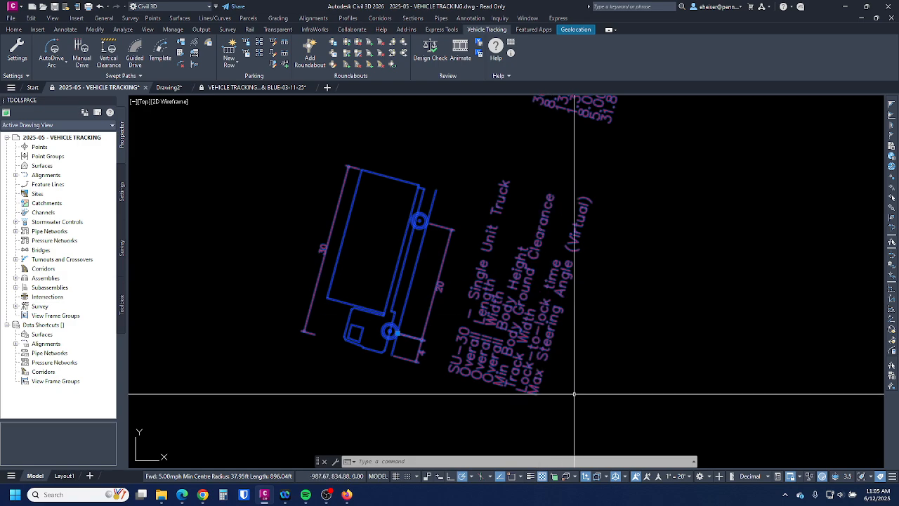
pyautogui.scroll(-3, 578, 312)
pyautogui.scroll(2, 578, 311)
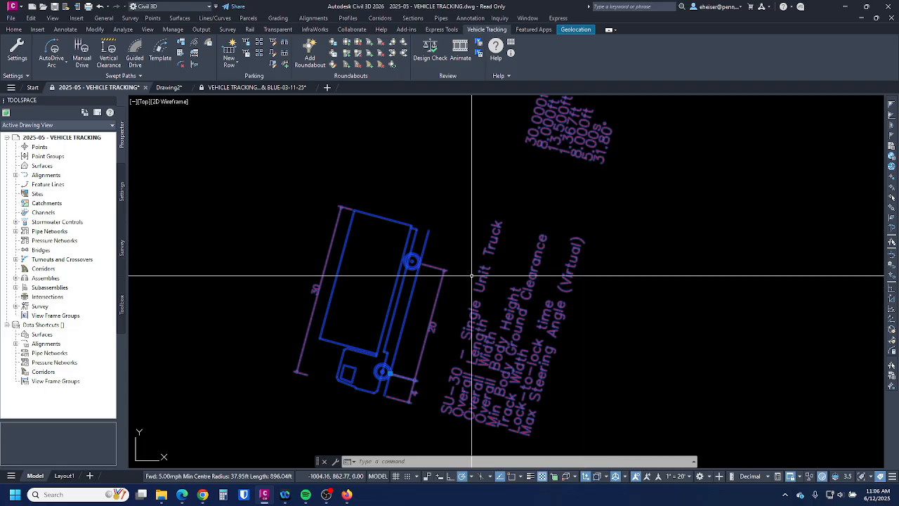
pyautogui.press('Escape')
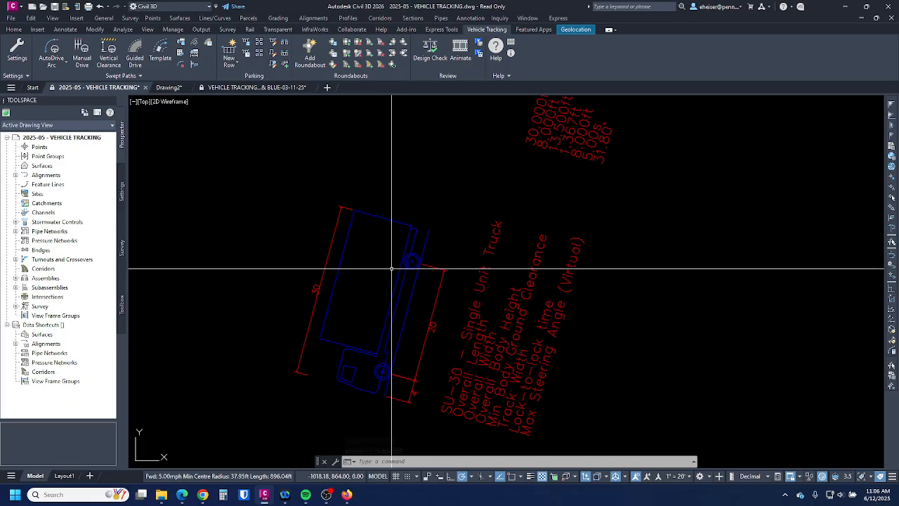
# - Zoom out to the full site, then zoom and pan to center the Wawa store and its path
pyautogui.scroll(-2, 398, 232)
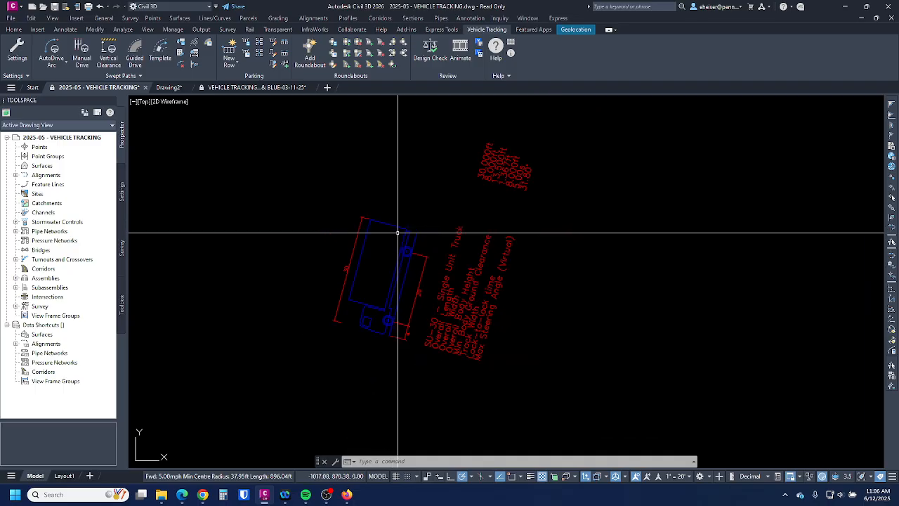
pyautogui.scroll(-8, 478, 161)
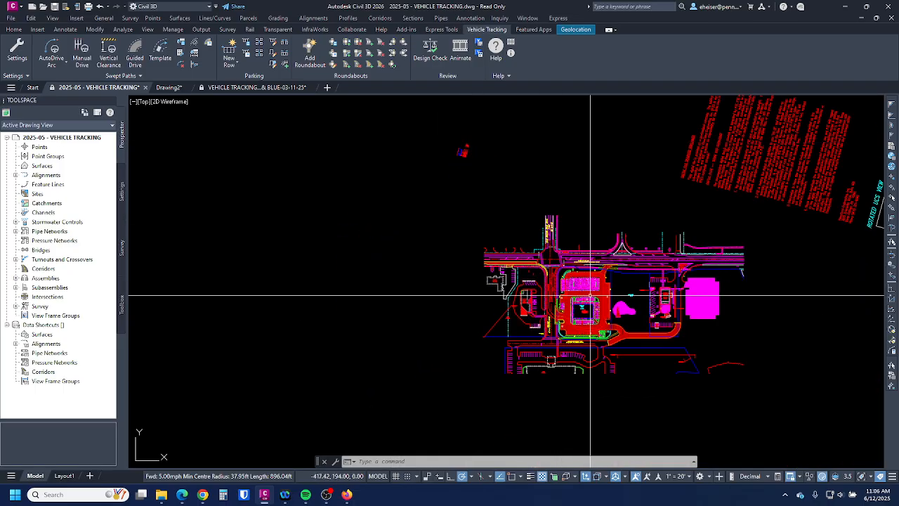
pyautogui.scroll(5, 590, 295)
pyautogui.scroll(2, 488, 316)
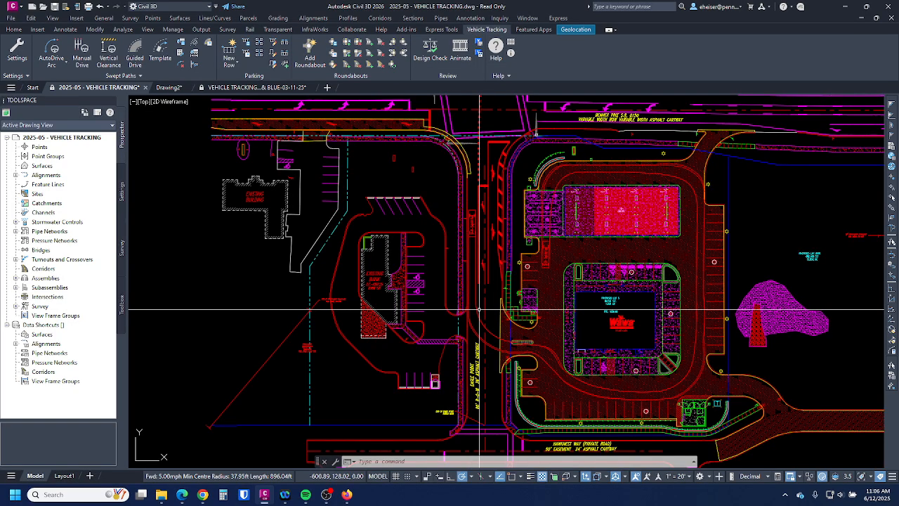
pyautogui.scroll(3, 639, 304)
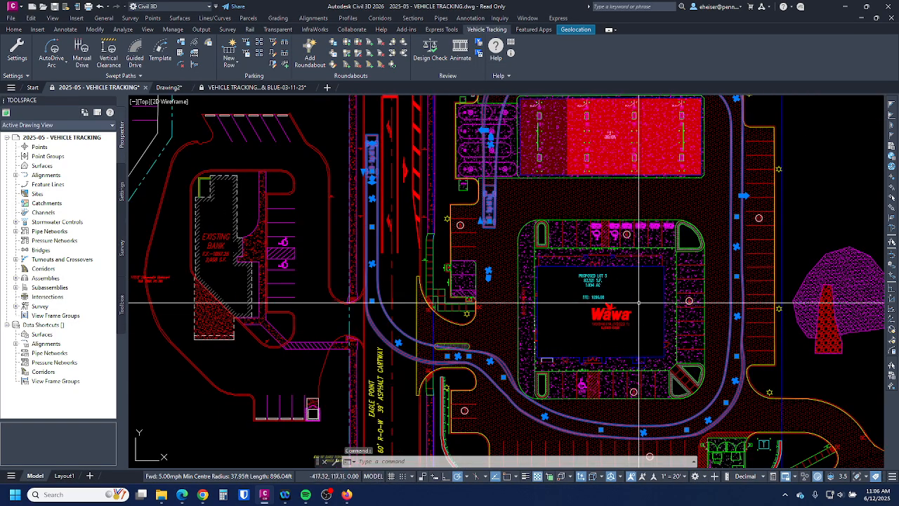
pyautogui.moveTo(639, 303); pyautogui.dragTo(606, 342, button='middle')
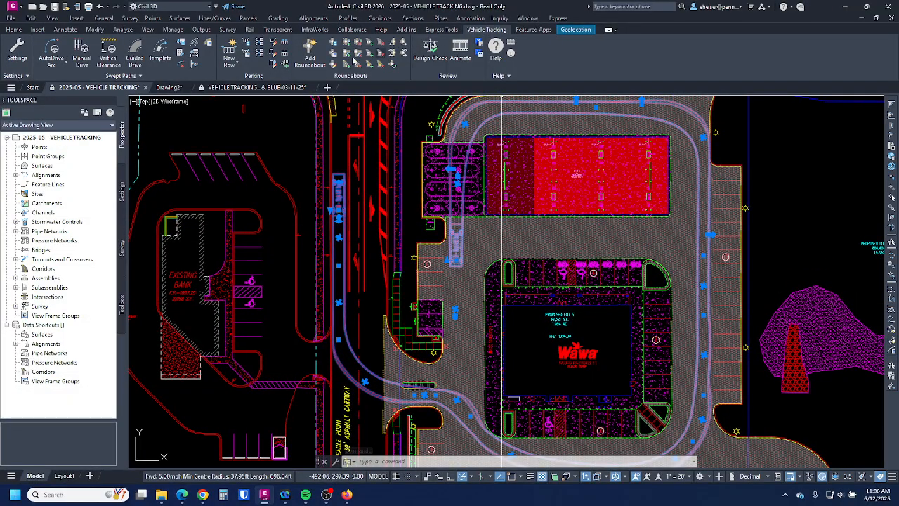
# - Place SU-30 outlines on the path's south curve and near Hawknest Way
pyautogui.click(195, 44)
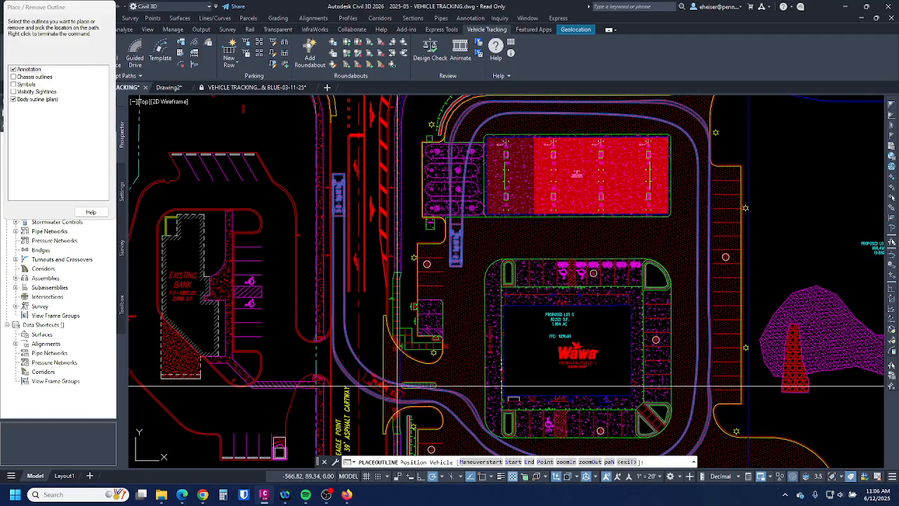
pyautogui.scroll(3, 360, 295)
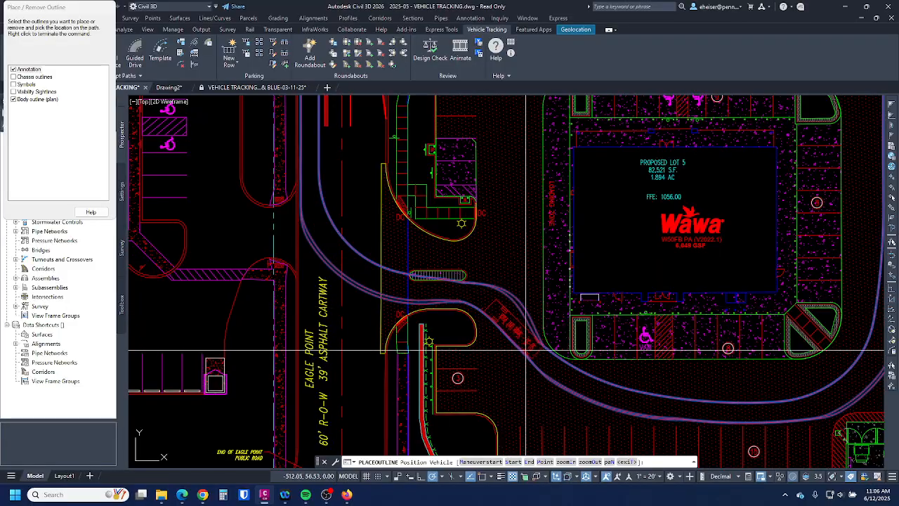
pyautogui.moveTo(831, 341)
pyautogui.mouseDown(button='middle')
pyautogui.moveTo(718, 325)
pyautogui.moveTo(673, 353)
pyautogui.mouseUp(button='middle')
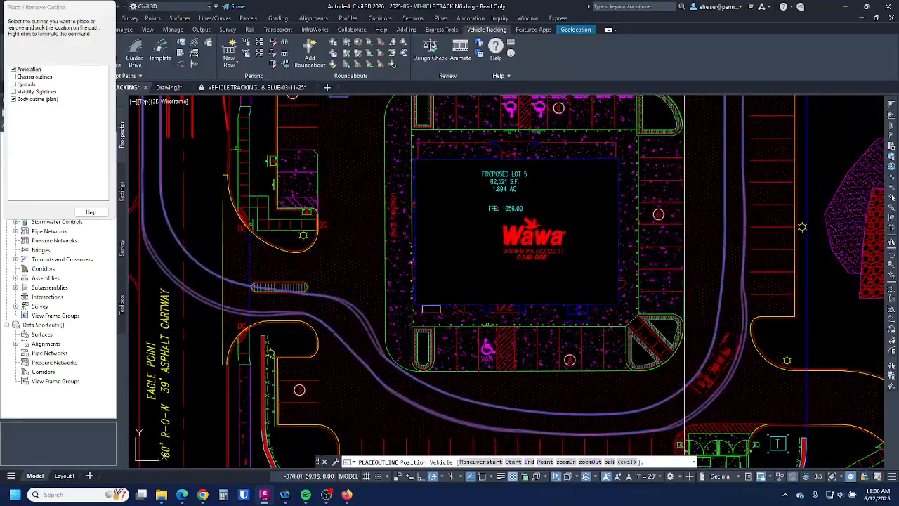
pyautogui.moveTo(692, 196)
pyautogui.mouseDown(button='middle')
pyautogui.moveTo(665, 462)
pyautogui.moveTo(718, 130)
pyautogui.mouseUp(button='middle')
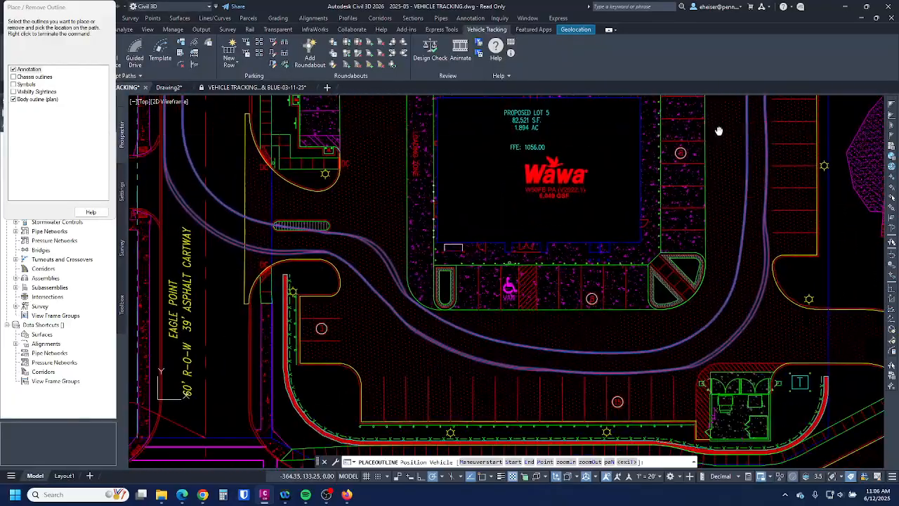
pyautogui.moveTo(297, 206)
pyautogui.mouseDown(button='middle')
pyautogui.moveTo(297, 229)
pyautogui.moveTo(563, 360)
pyautogui.moveTo(559, 388)
pyautogui.mouseUp(button='middle')
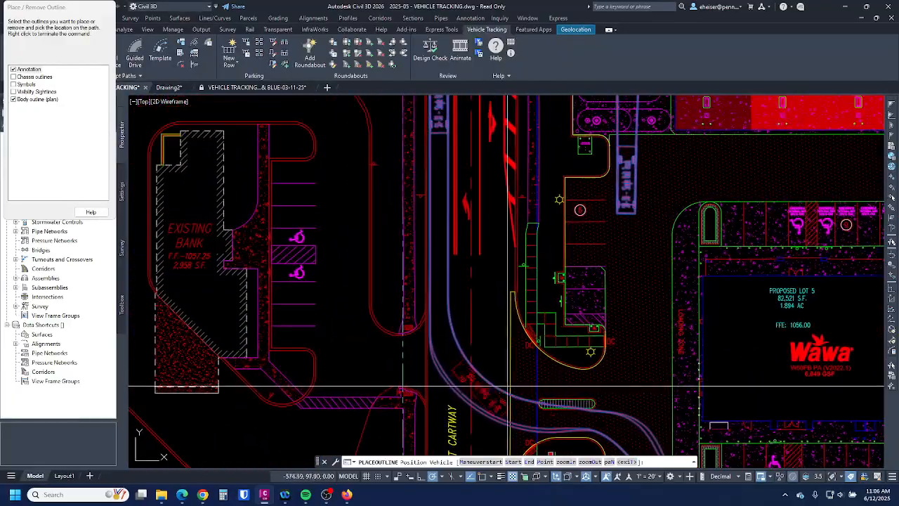
pyautogui.click(465, 383)
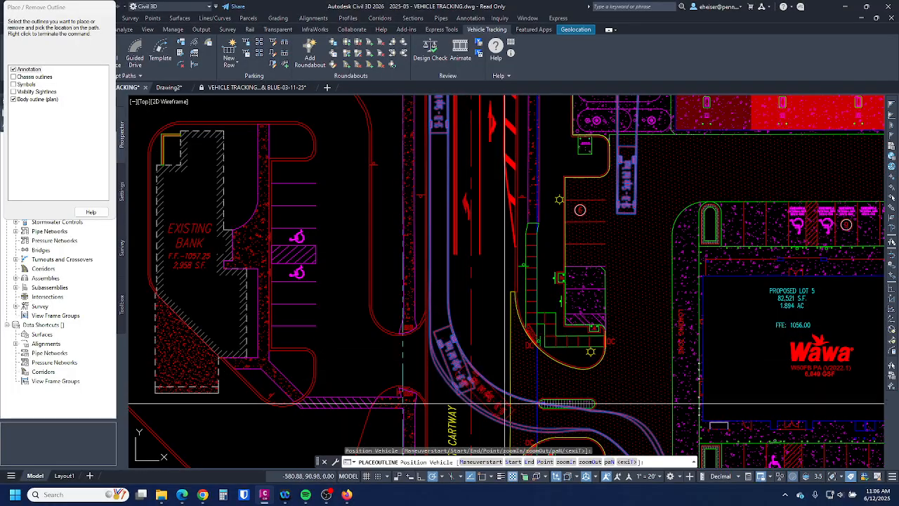
pyautogui.click(634, 434)
pyautogui.moveTo(634, 387); pyautogui.dragTo(504, 146, button='middle')
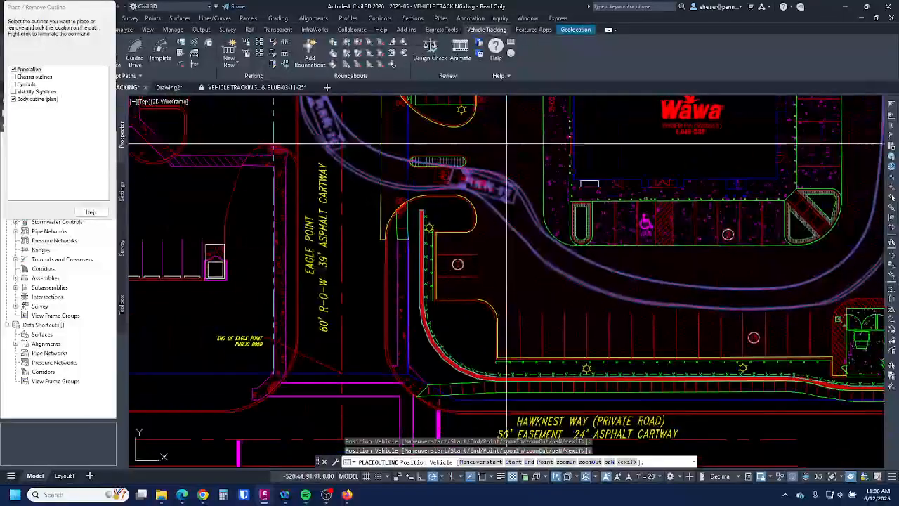
pyautogui.click(627, 273)
# - Place more truck outlines beside the canopy and along the top and left curves of the loop
pyautogui.moveTo(873, 143)
pyautogui.mouseDown(button='middle')
pyautogui.moveTo(649, 355)
pyautogui.moveTo(646, 325)
pyautogui.mouseUp(button='middle')
pyautogui.moveTo(653, 197); pyautogui.dragTo(647, 406, button='middle')
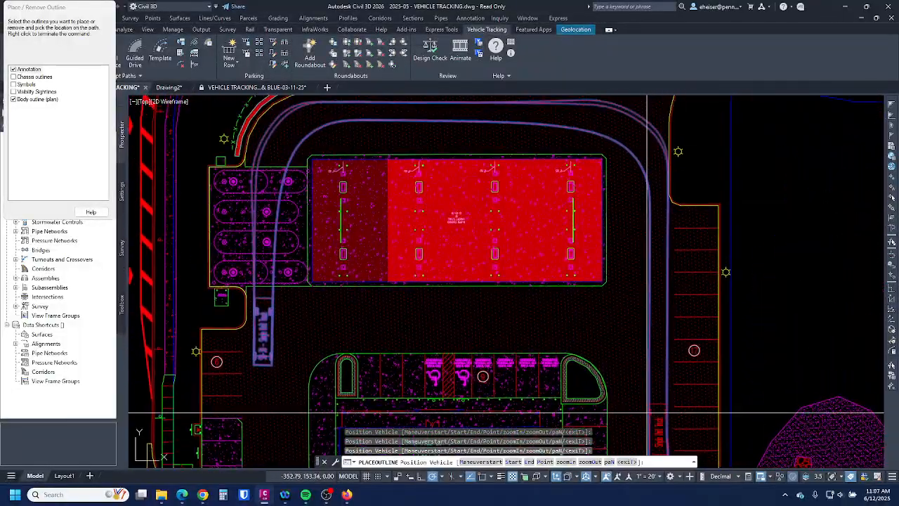
pyautogui.click(647, 280)
pyautogui.click(616, 134)
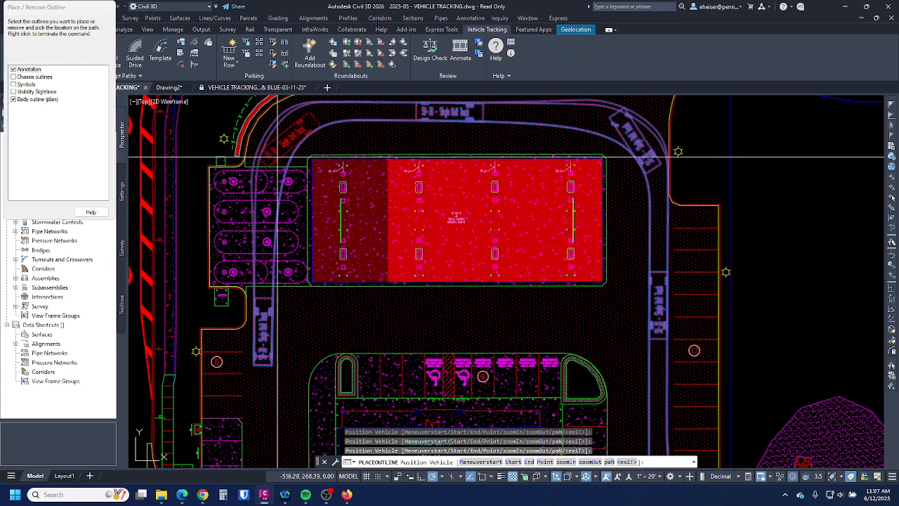
pyautogui.click(426, 156)
pyautogui.click(264, 179)
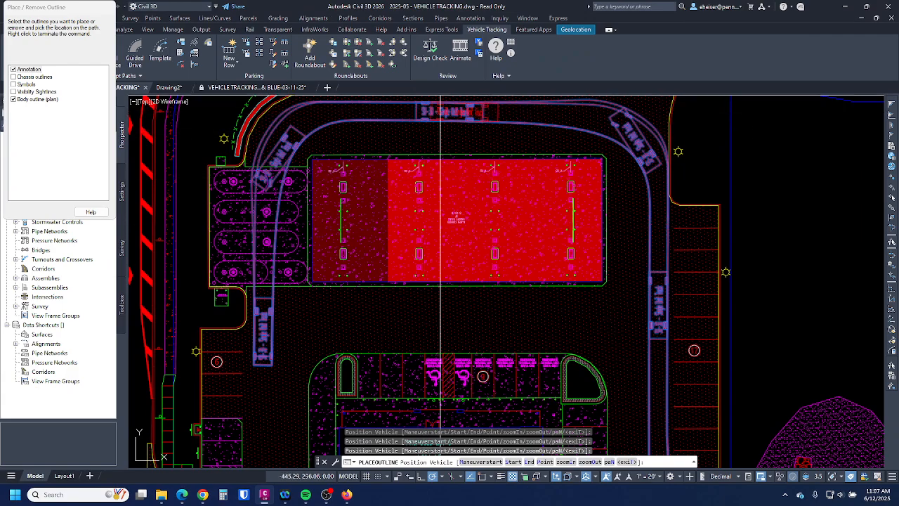
# - End PLACEOUTLINE and recenter the view on the whole Wawa site
pyautogui.moveTo(442, 97); pyautogui.dragTo(455, 240, button='middle')
pyautogui.scroll(8, 439, 281)
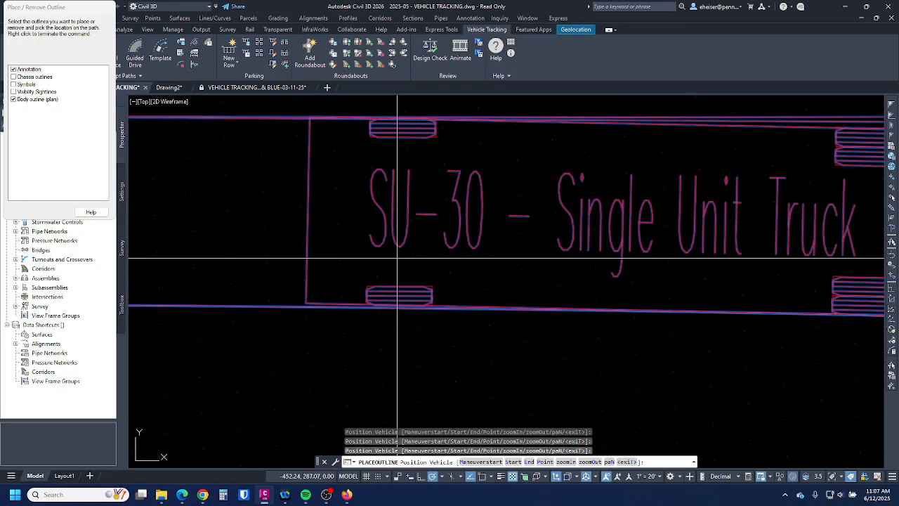
pyautogui.scroll(-8, 514, 272)
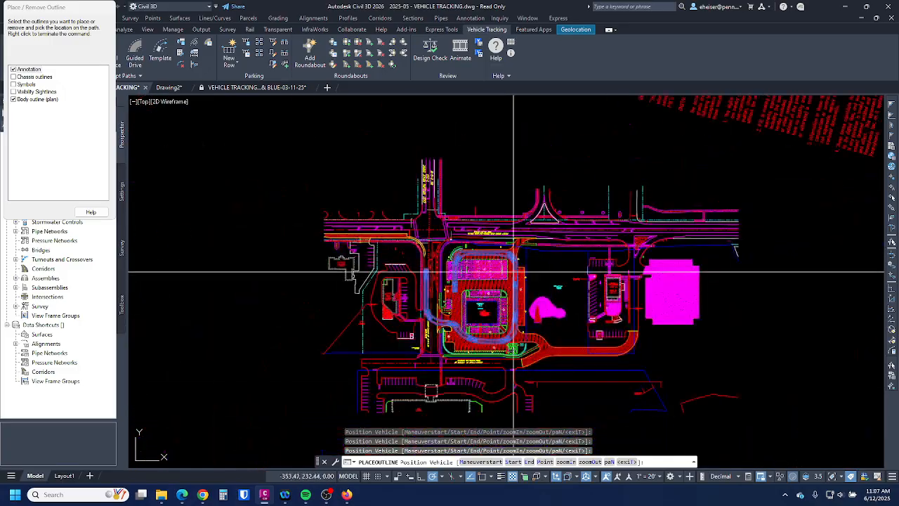
pyautogui.scroll(8, 513, 273)
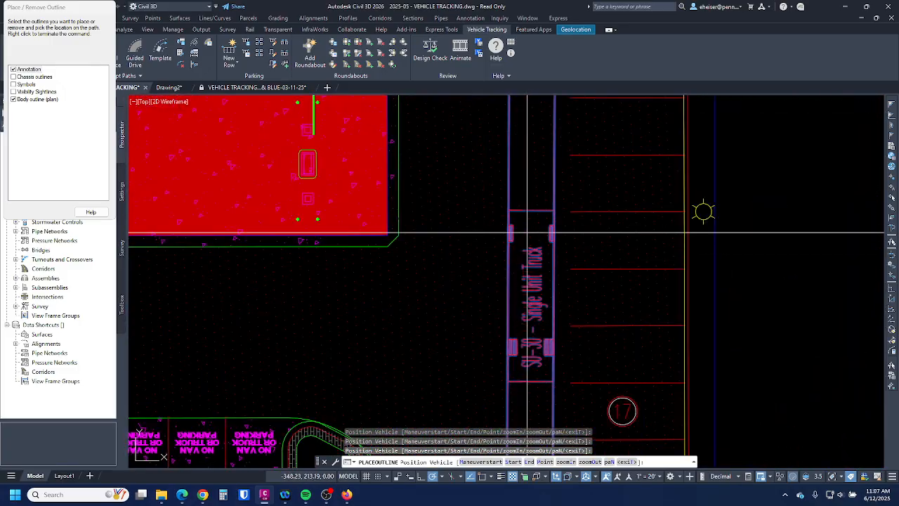
pyautogui.scroll(-5, 512, 300)
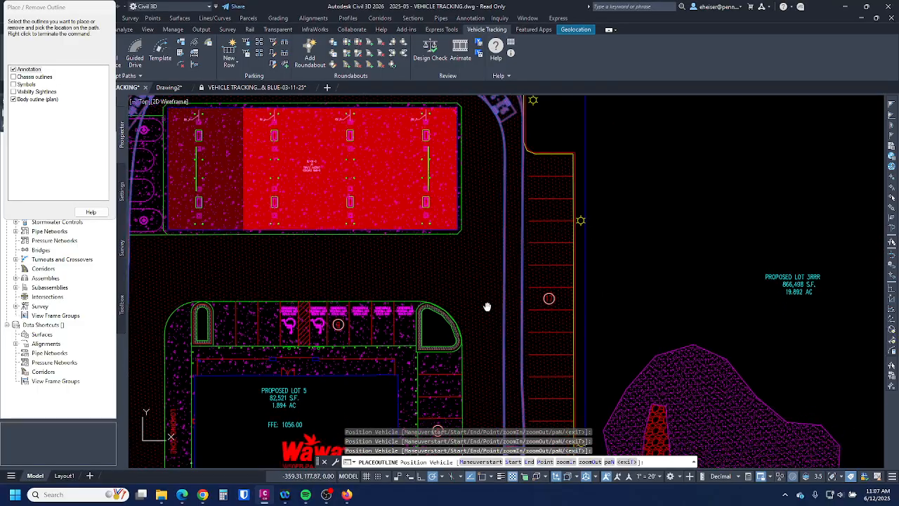
pyautogui.rightClick(490, 248)
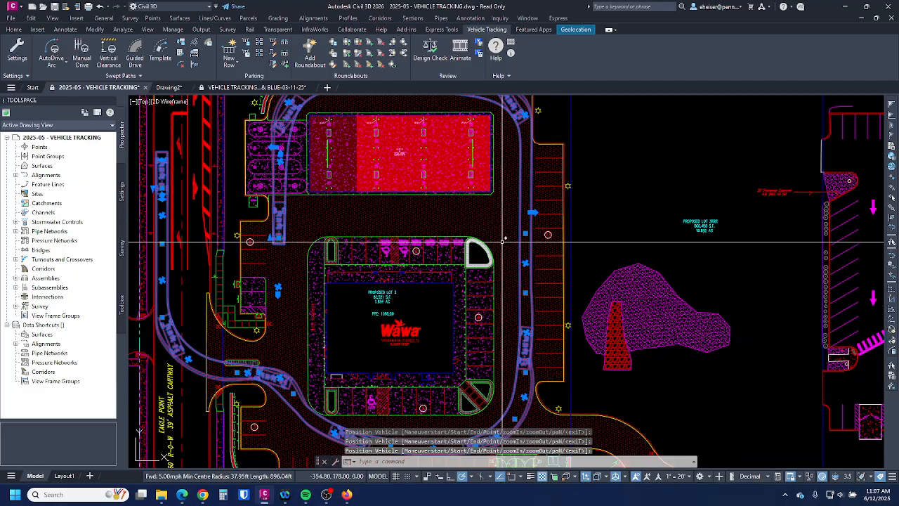
pyautogui.scroll(-3, 658, 260)
pyautogui.scroll(3, 632, 247)
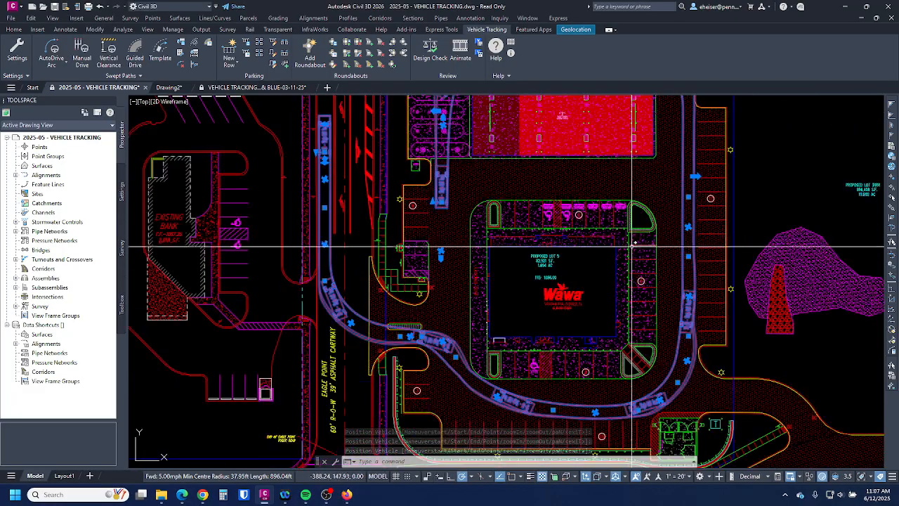
pyautogui.scroll(-3, 726, 406)
pyautogui.moveTo(640, 275); pyautogui.dragTo(602, 253, button='middle')
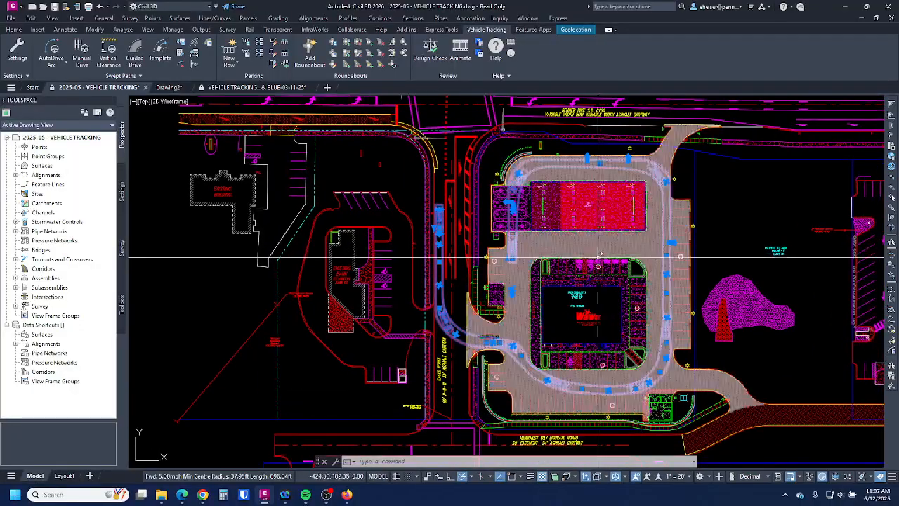
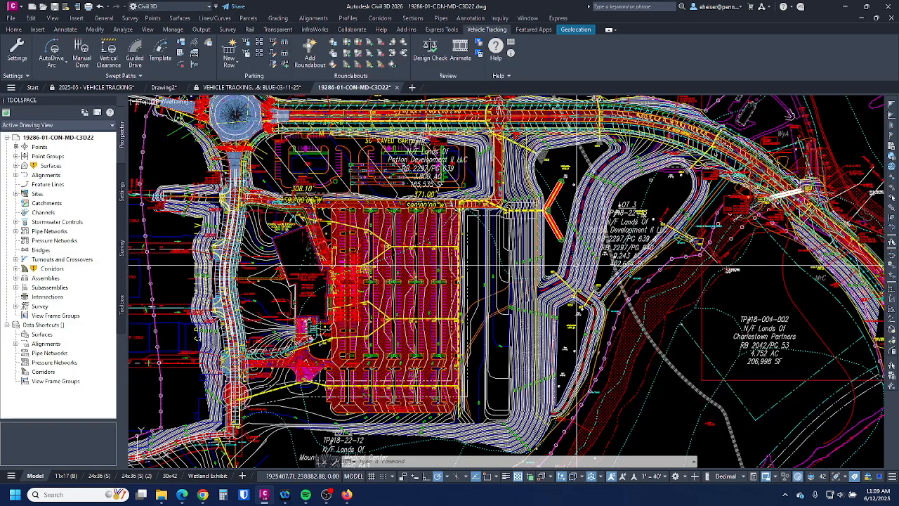
# - Add the FG-COMPOSITE surface to the 3D Model Viewer
pyautogui.click(577, 261)
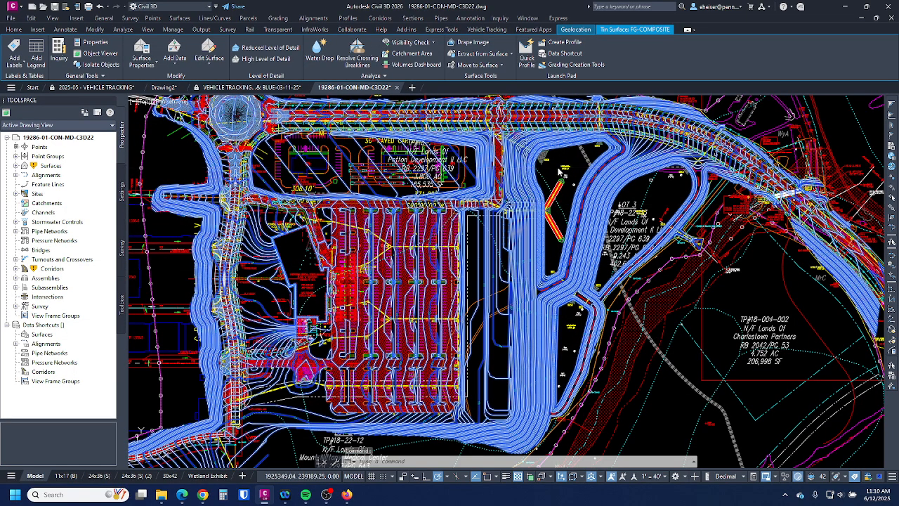
pyautogui.rightClick(559, 170)
pyautogui.click(599, 266)
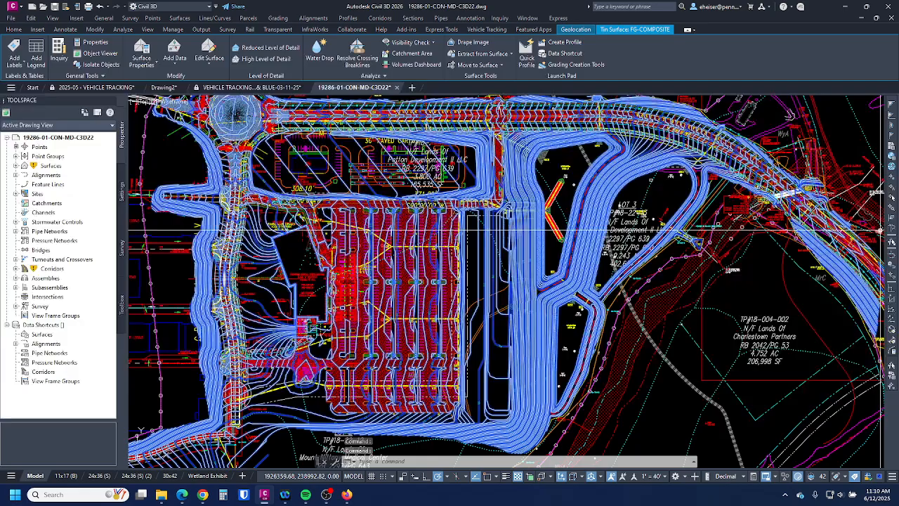
# - Move the still-empty Model Viewer off the drawing and reselect the FG-COMPOSITE surface
pyautogui.moveTo(797, 64); pyautogui.dragTo(477, 96)
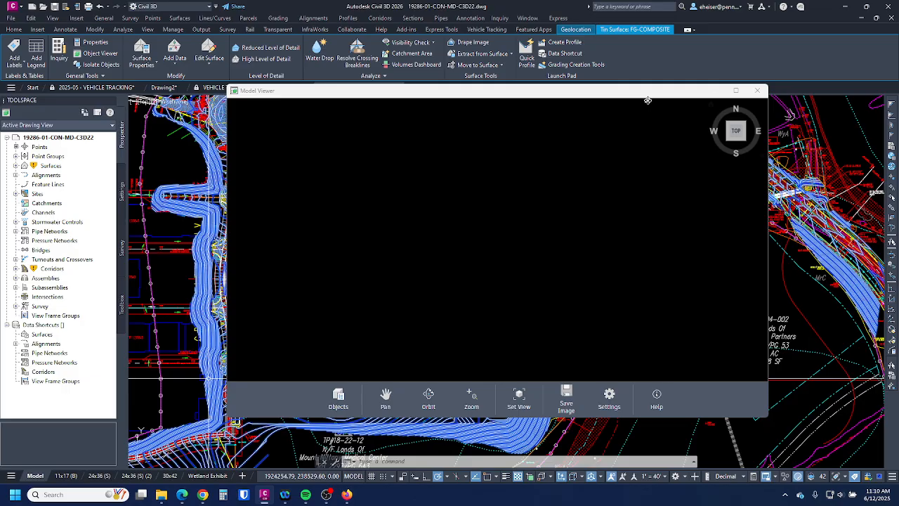
pyautogui.moveTo(653, 99)
pyautogui.mouseDown()
pyautogui.moveTo(898, 165)
pyautogui.moveTo(898, 140)
pyautogui.mouseUp()
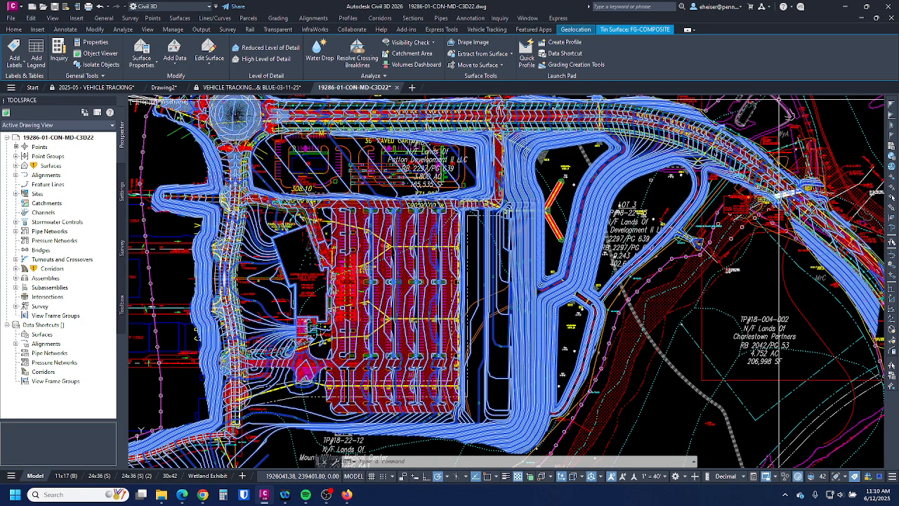
pyautogui.click(543, 242)
pyautogui.rightClick(543, 242)
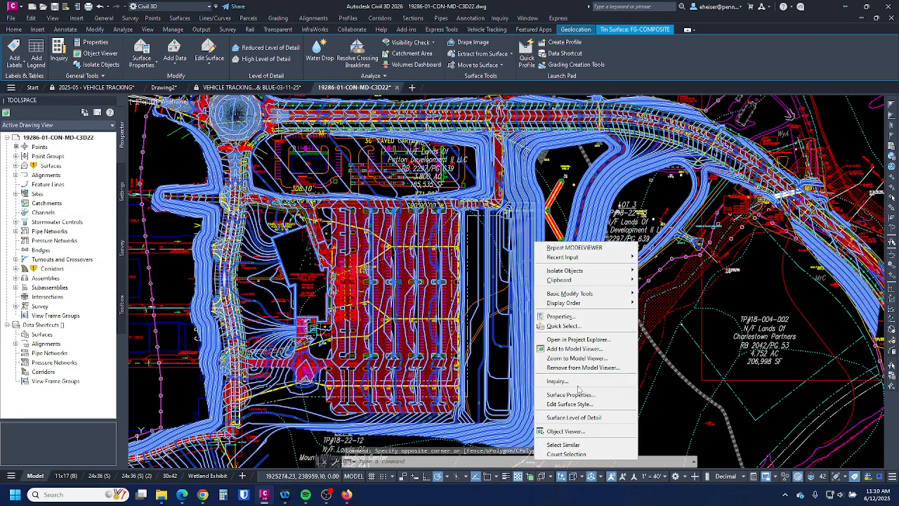
# - Toggle Triangles for the Model view direction in the Proposed Contours (1 & 5) style, apply it, and bring the viewer back
pyautogui.click(577, 397)
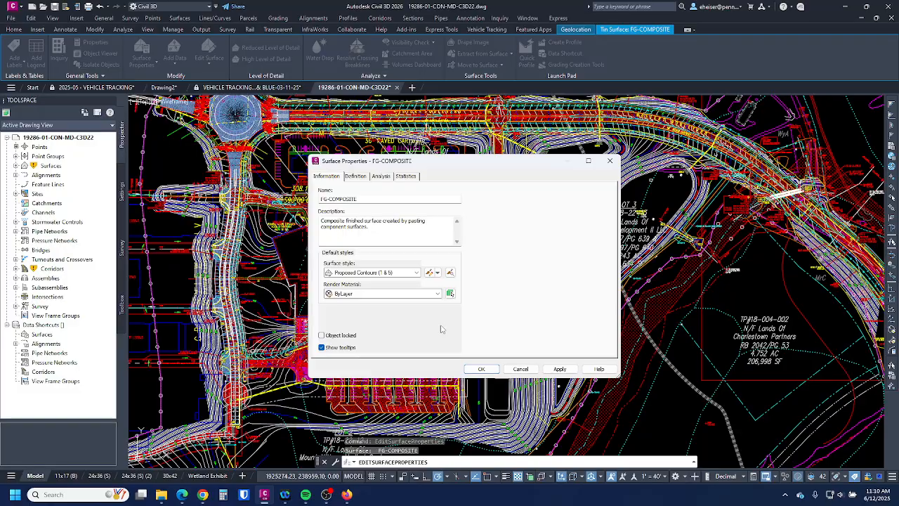
pyautogui.click(430, 273)
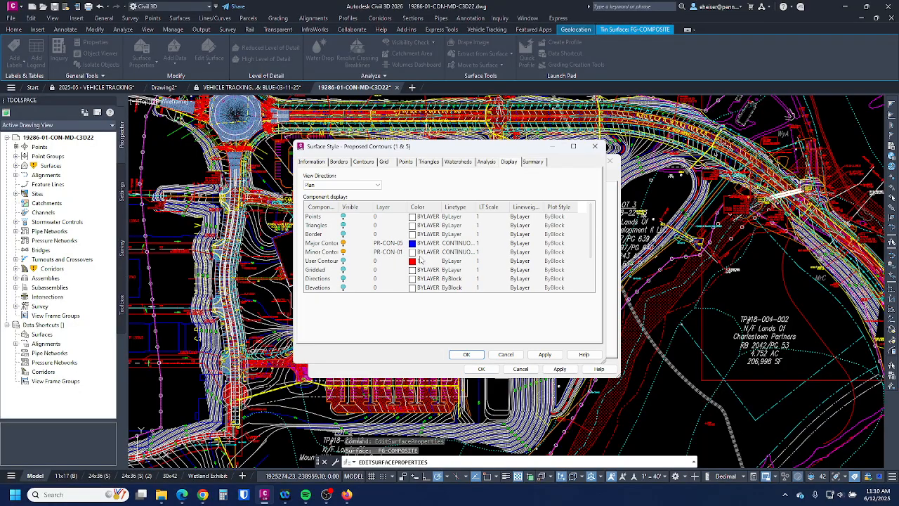
pyautogui.click(338, 185)
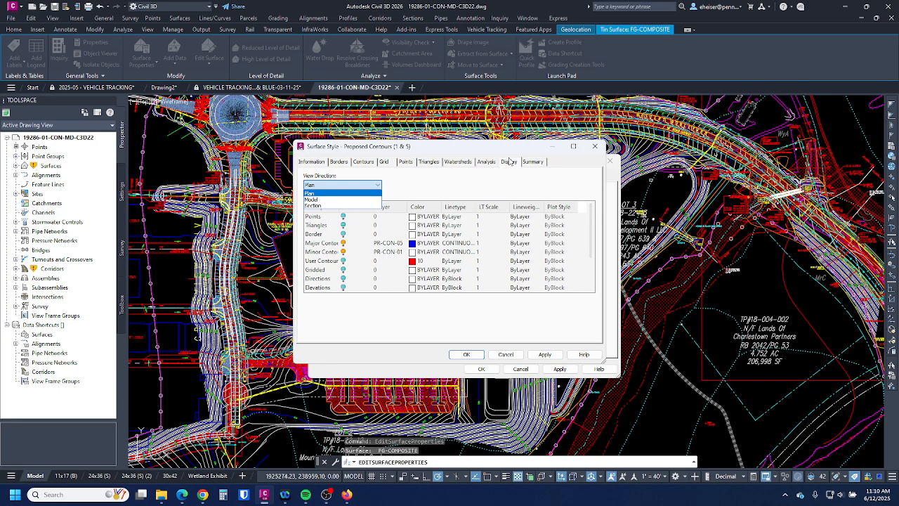
pyautogui.click(312, 199)
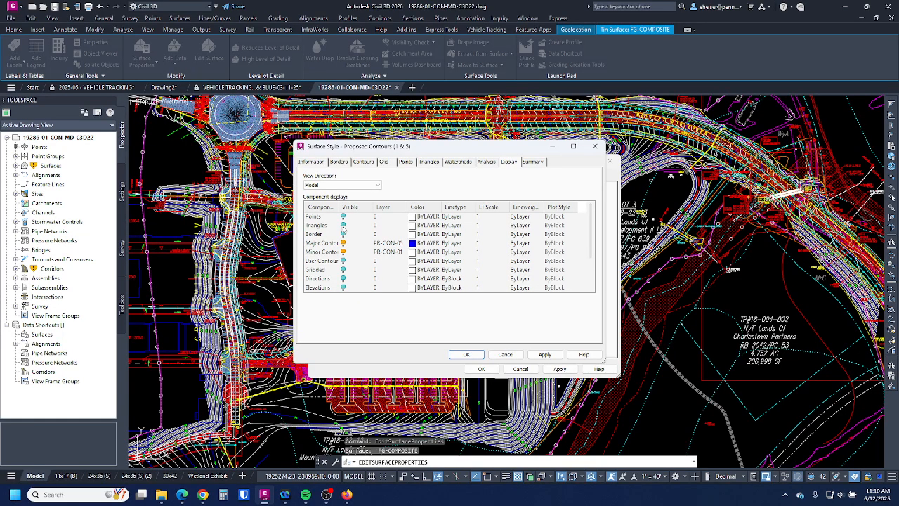
pyautogui.click(344, 226)
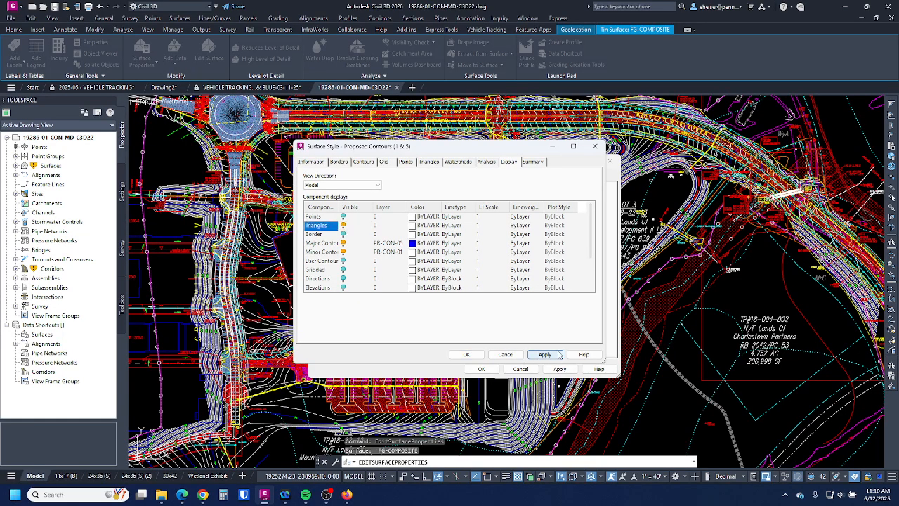
pyautogui.click(466, 355)
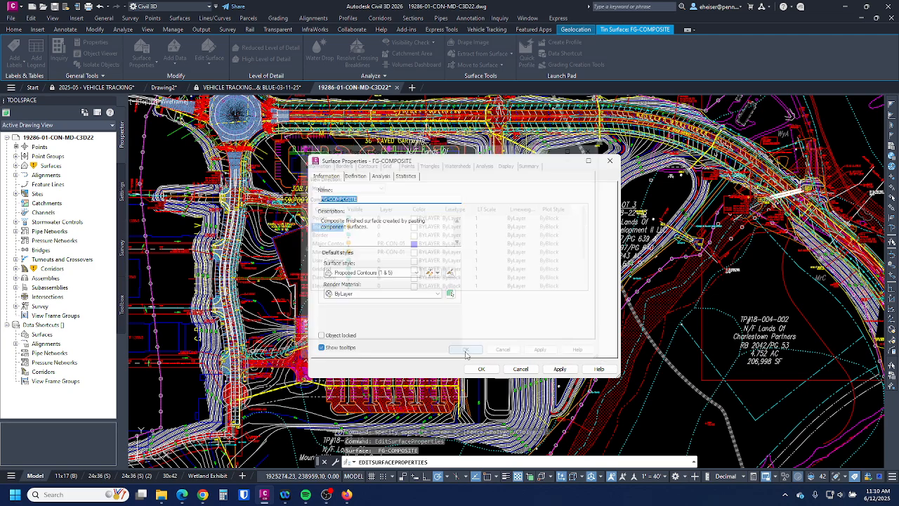
pyautogui.click(560, 368)
pyautogui.click(481, 368)
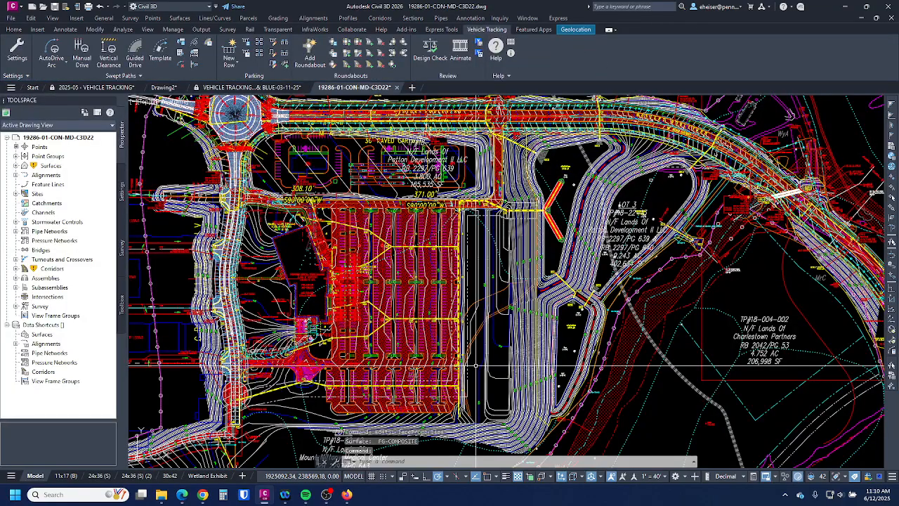
pyautogui.moveTo(898, 103); pyautogui.dragTo(473, 99)
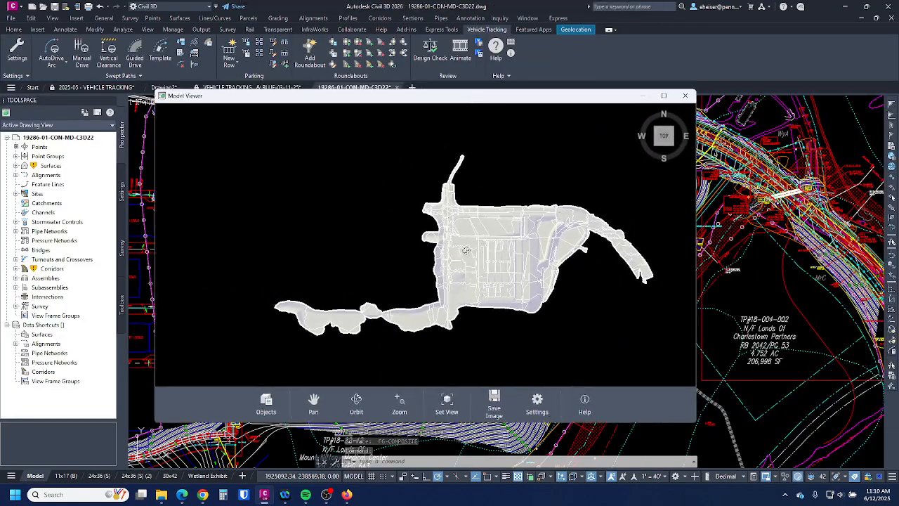
# - Orbit and pan across the graded terrain in 3D, tilting down over the headwall and island
pyautogui.moveTo(466, 250); pyautogui.dragTo(481, 203)
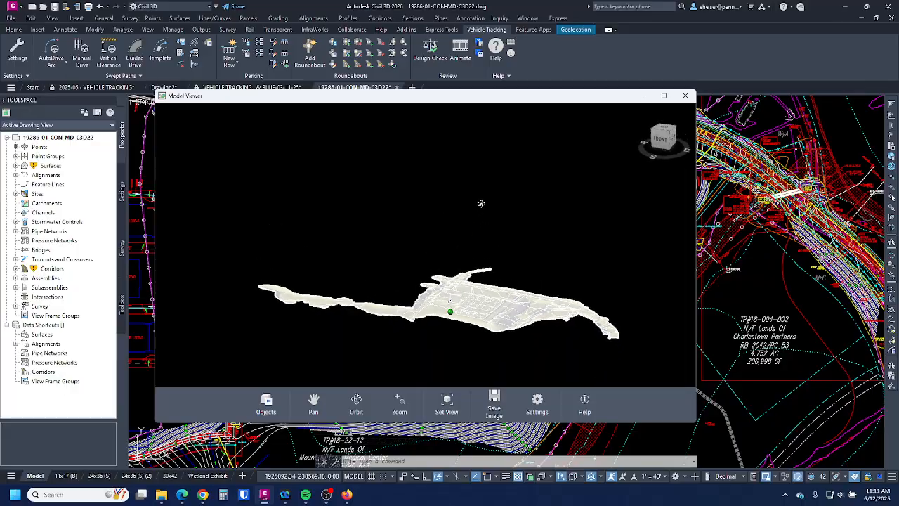
pyautogui.scroll(5, 513, 327)
pyautogui.scroll(2, 499, 211)
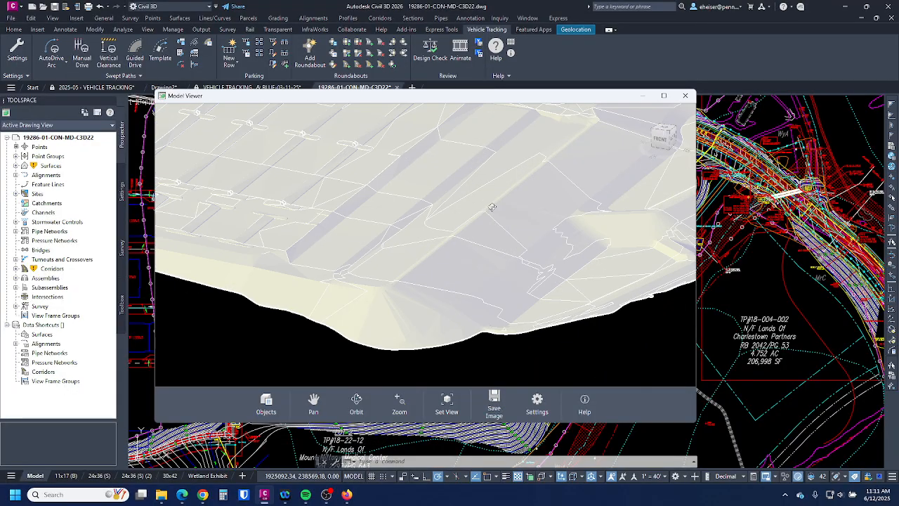
pyautogui.moveTo(553, 209)
pyautogui.mouseDown(button='middle')
pyautogui.moveTo(413, 197)
pyautogui.moveTo(394, 211)
pyautogui.mouseUp(button='middle')
pyautogui.moveTo(597, 190); pyautogui.dragTo(432, 215, button='middle')
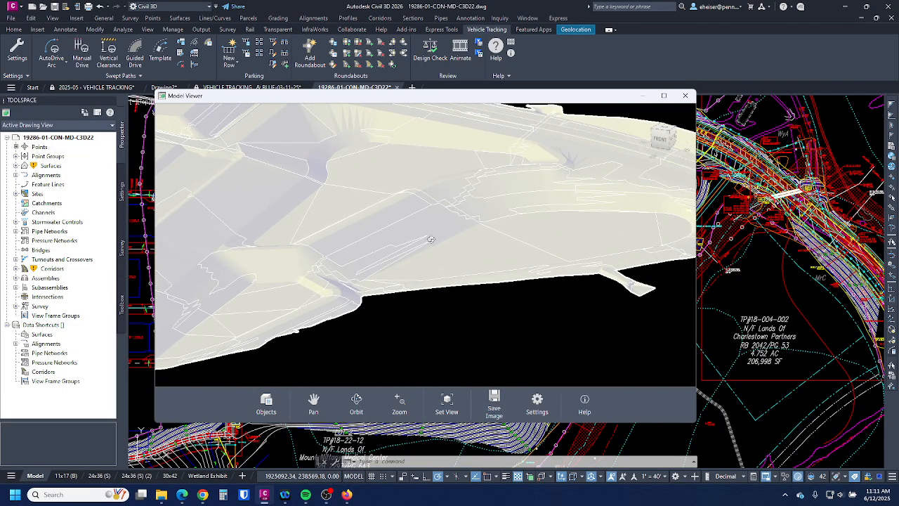
pyautogui.moveTo(302, 207); pyautogui.dragTo(708, 248, button='middle')
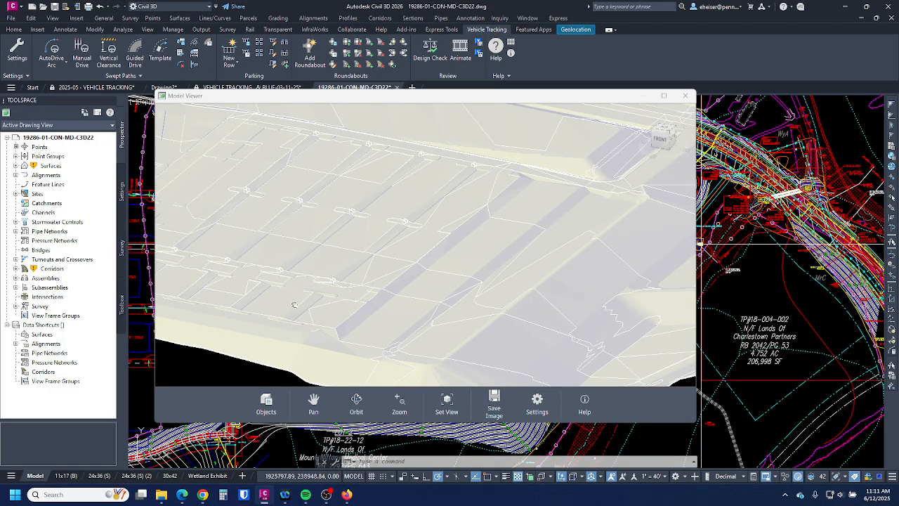
pyautogui.scroll(3, 308, 315)
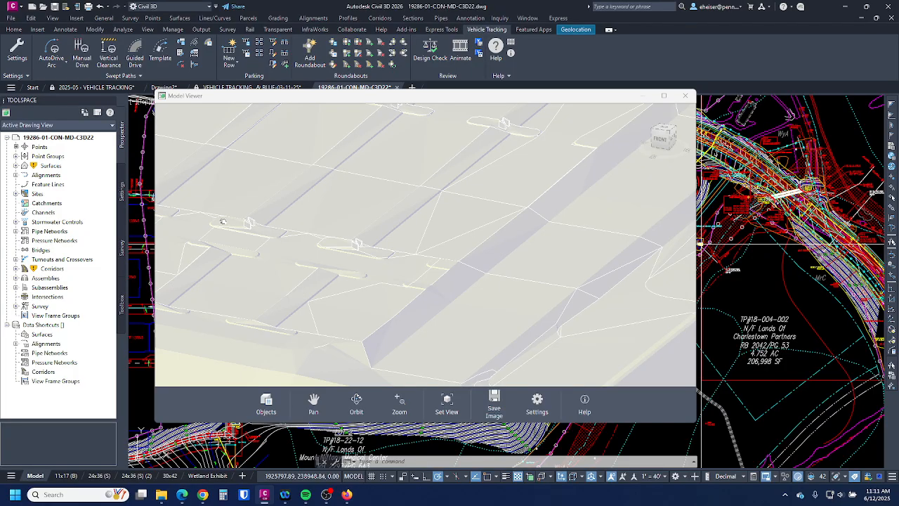
pyautogui.scroll(5, 239, 223)
pyautogui.moveTo(382, 240); pyautogui.dragTo(586, 248, button='middle')
pyautogui.moveTo(535, 269); pyautogui.dragTo(584, 270, button='middle')
pyautogui.moveTo(584, 269); pyautogui.dragTo(589, 307)
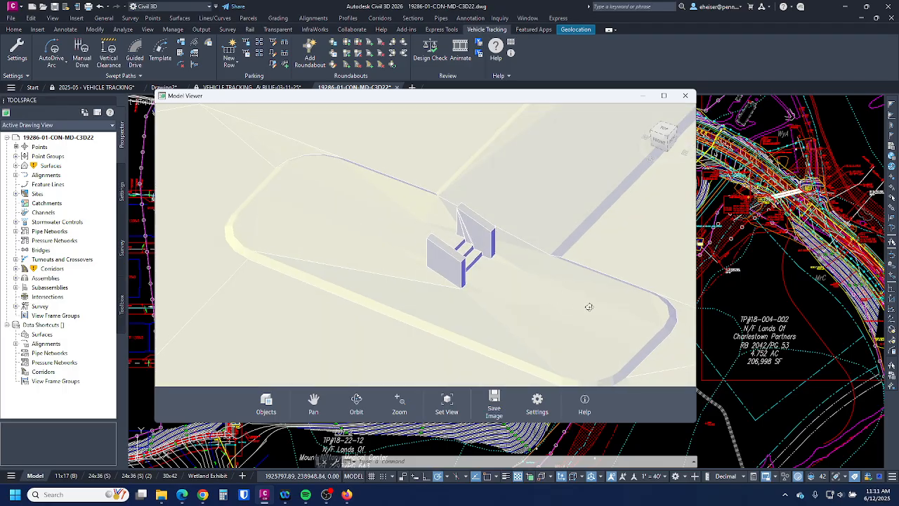
pyautogui.moveTo(472, 278); pyautogui.dragTo(496, 286)
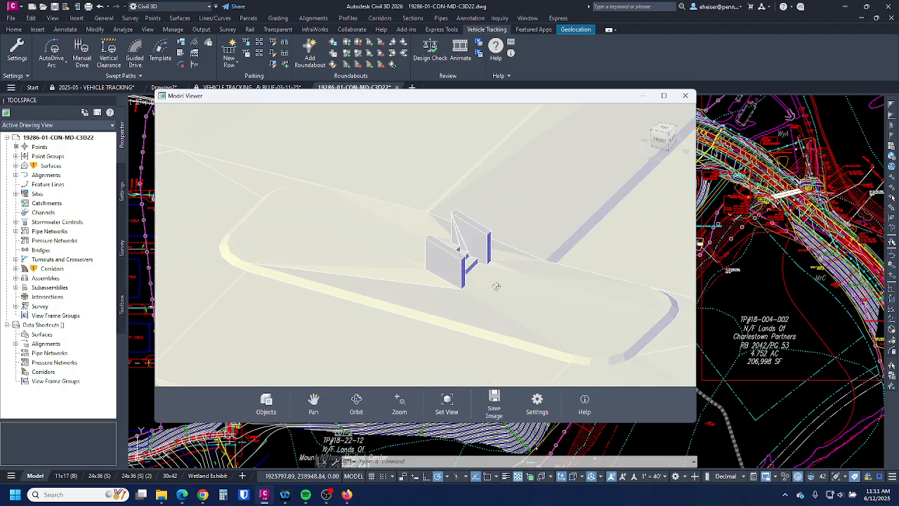
pyautogui.scroll(-5, 545, 292)
# - Move around the blue walls, the roundabout and along the curved road in the 3D view
pyautogui.moveTo(466, 237); pyautogui.dragTo(507, 366, button='middle')
pyautogui.moveTo(481, 210); pyautogui.dragTo(632, 265, button='middle')
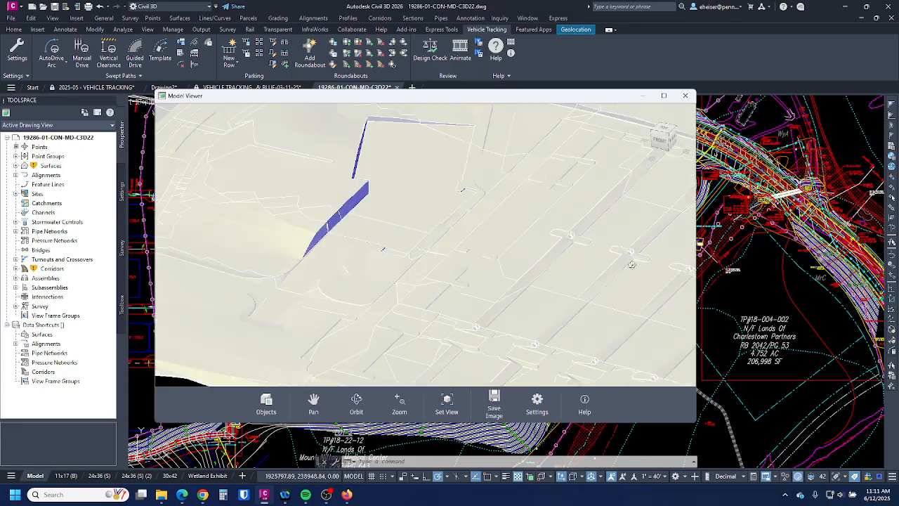
pyautogui.scroll(-2, 591, 264)
pyautogui.scroll(3, 446, 214)
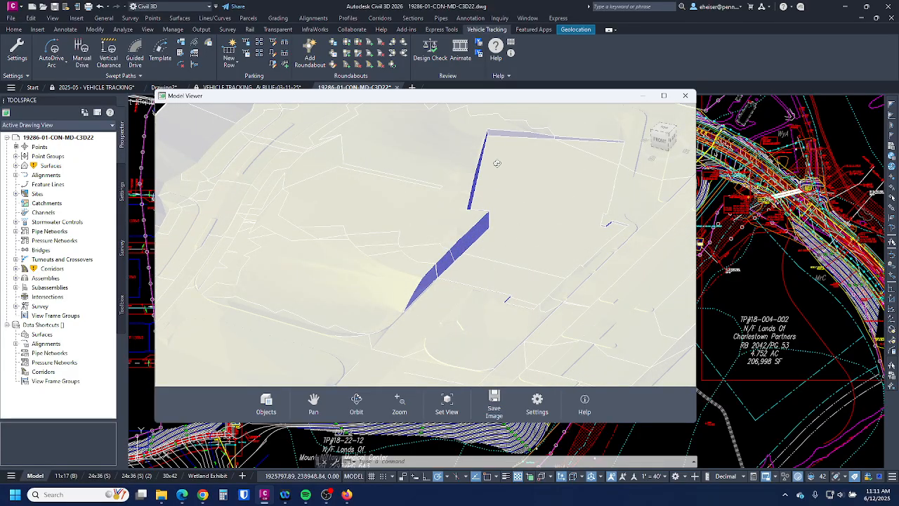
pyautogui.moveTo(512, 271); pyautogui.dragTo(576, 292)
pyautogui.scroll(6, 621, 232)
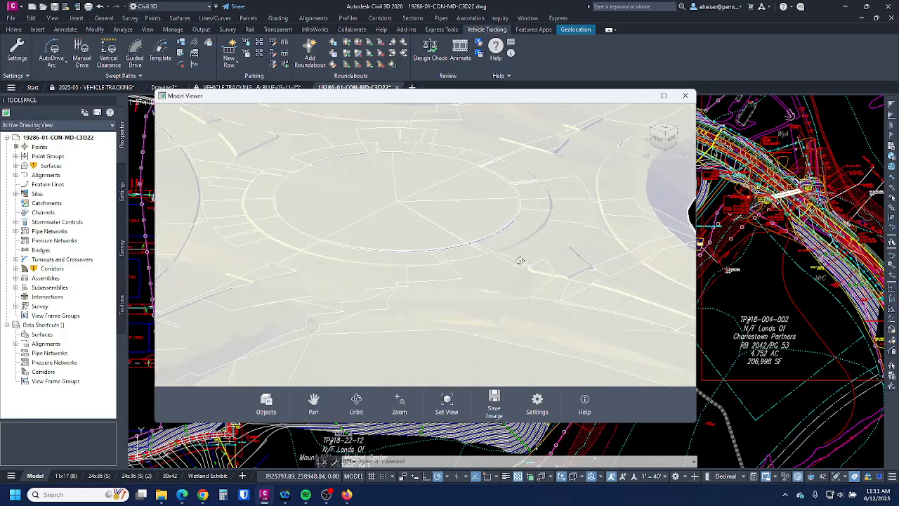
pyautogui.moveTo(621, 268); pyautogui.dragTo(554, 279, button='middle')
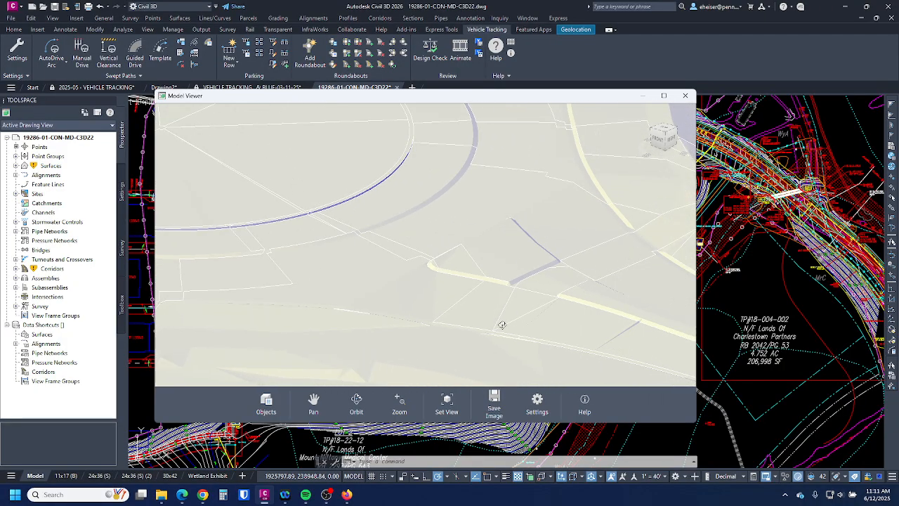
pyautogui.moveTo(514, 197); pyautogui.dragTo(686, 373, button='middle')
pyautogui.moveTo(460, 269); pyautogui.dragTo(700, 241, button='middle')
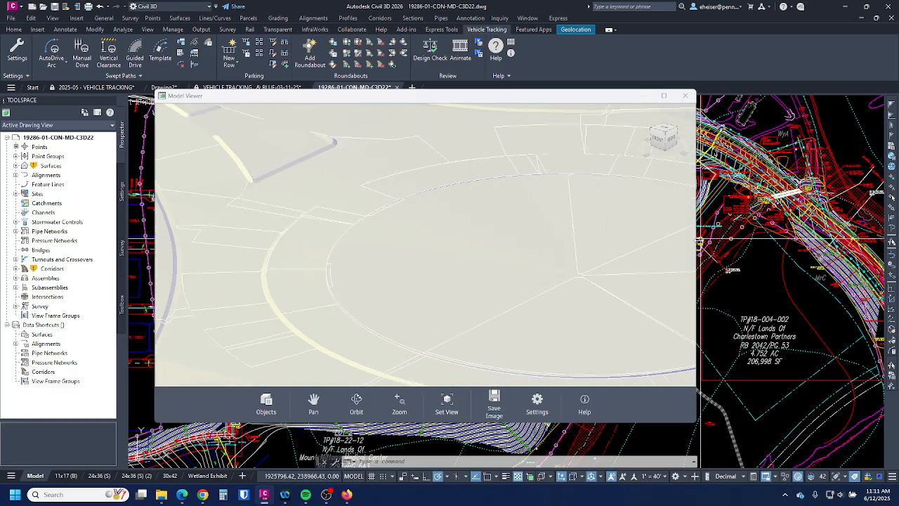
pyautogui.scroll(-5, 392, 138)
pyautogui.moveTo(328, 261); pyautogui.dragTo(427, 189, button='middle')
pyautogui.moveTo(403, 229); pyautogui.dragTo(381, 220)
pyautogui.scroll(-5, 356, 189)
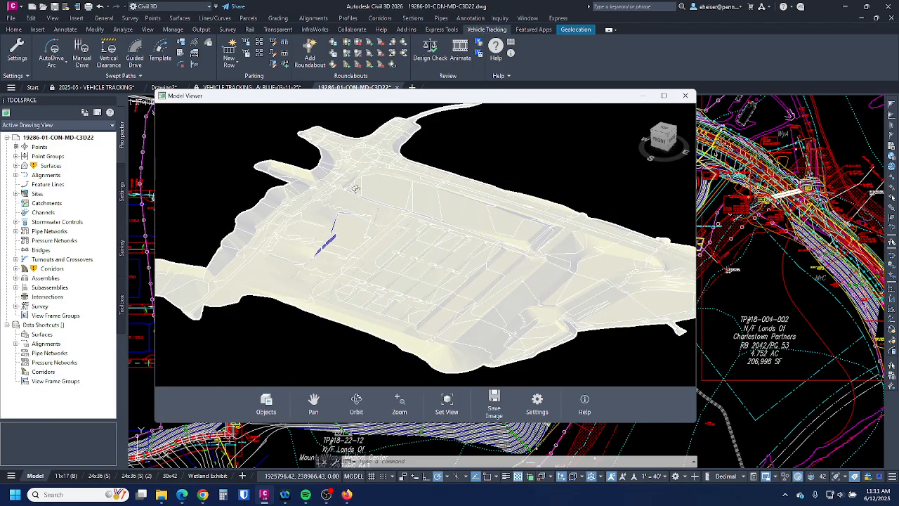
pyautogui.moveTo(556, 268); pyautogui.dragTo(285, 174, button='middle')
pyautogui.scroll(6, 532, 281)
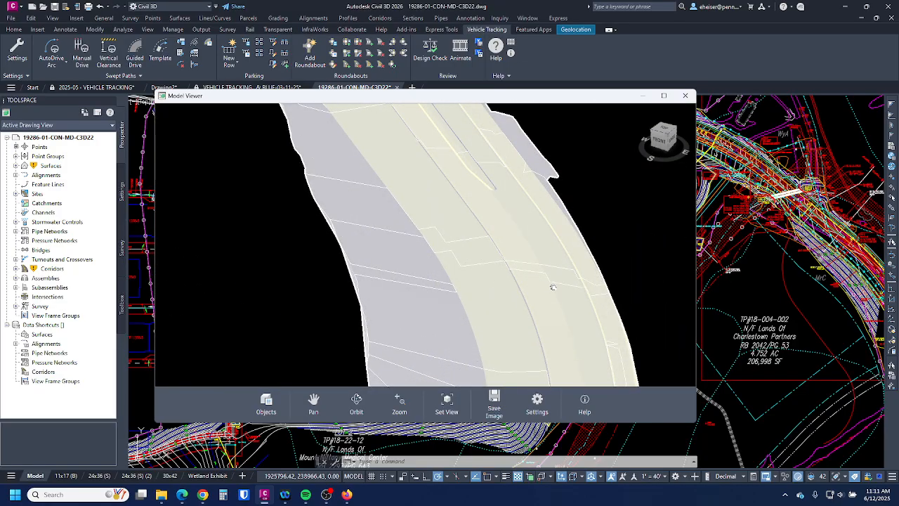
pyautogui.moveTo(553, 286); pyautogui.dragTo(558, 391, button='middle')
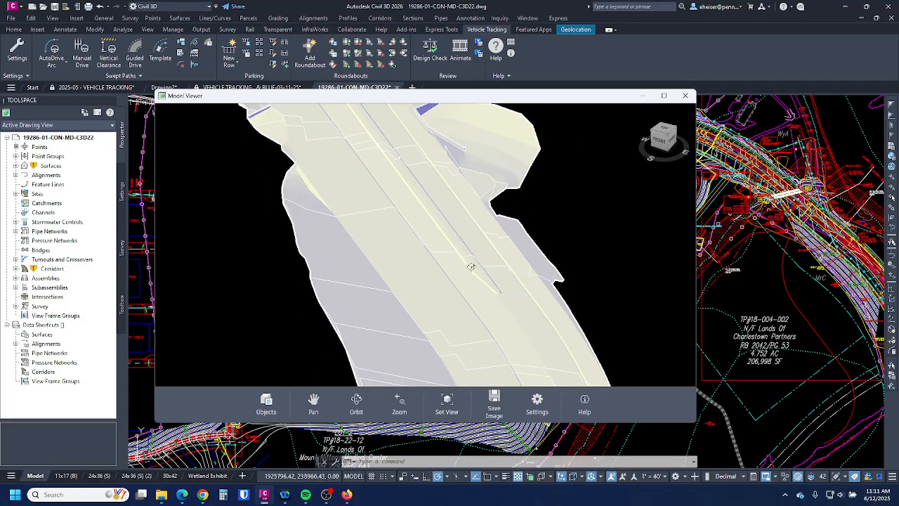
pyautogui.scroll(4, 460, 270)
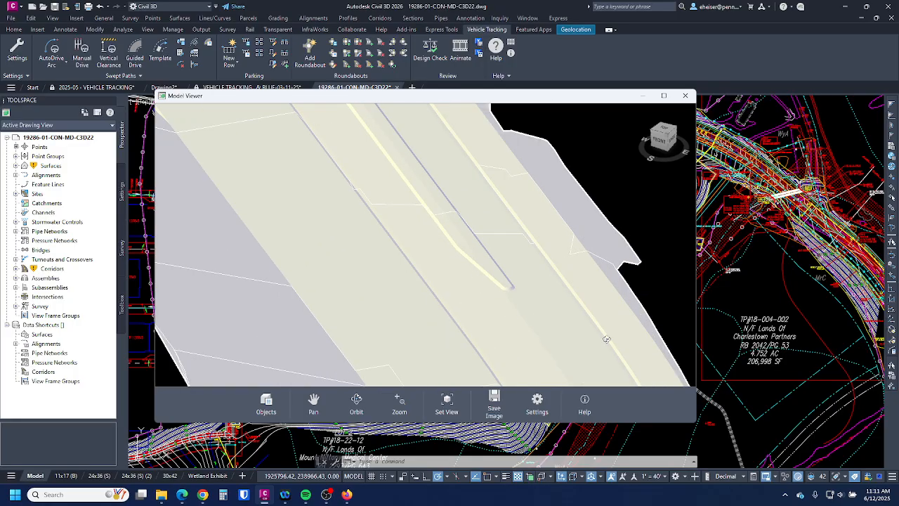
pyautogui.scroll(-5, 607, 340)
# - Orbit from the right side around the parking lot, then maximize the Model Viewer
pyautogui.moveTo(553, 255); pyautogui.dragTo(535, 314, button='middle')
pyautogui.moveTo(541, 302); pyautogui.dragTo(482, 285)
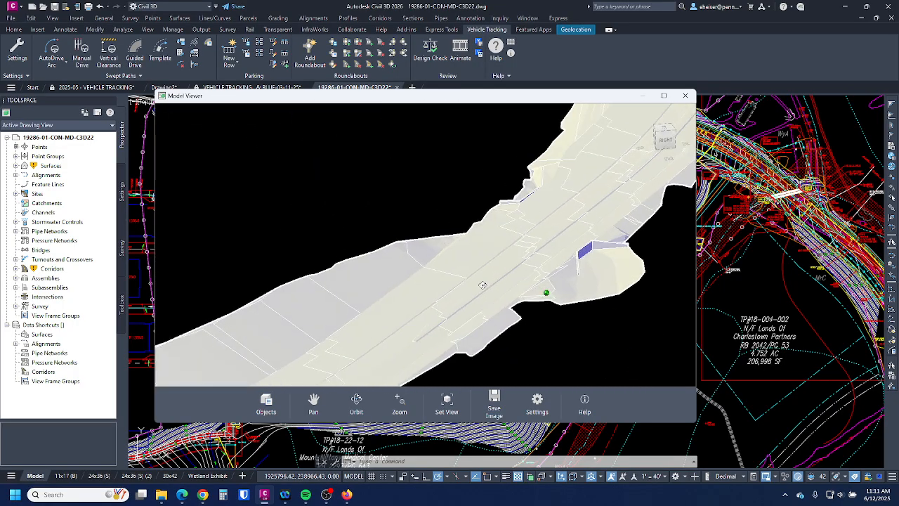
pyautogui.scroll(5, 483, 285)
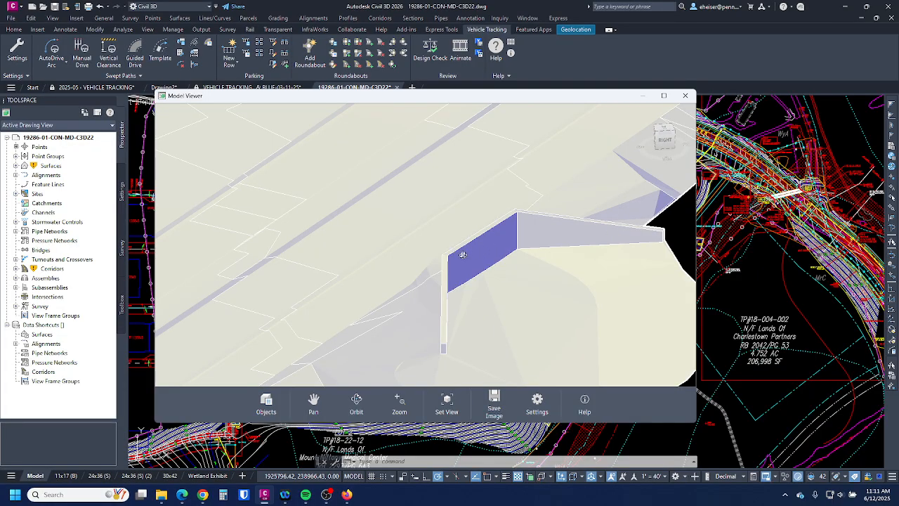
pyautogui.scroll(-6, 612, 289)
pyautogui.moveTo(469, 287); pyautogui.dragTo(565, 305)
pyautogui.scroll(-5, 640, 279)
pyautogui.scroll(5, 491, 285)
pyautogui.scroll(-1, 611, 269)
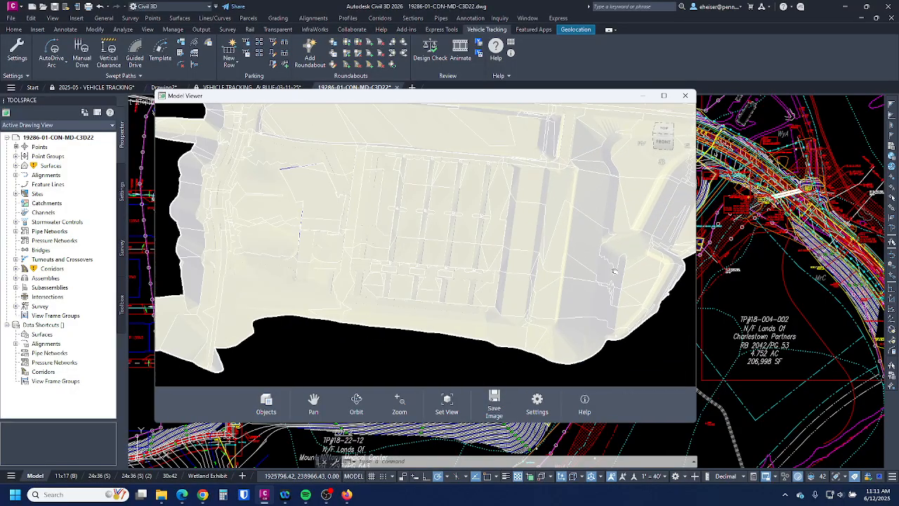
pyautogui.moveTo(492, 267); pyautogui.dragTo(415, 267)
pyautogui.scroll(-4, 415, 267)
pyautogui.scroll(3, 533, 258)
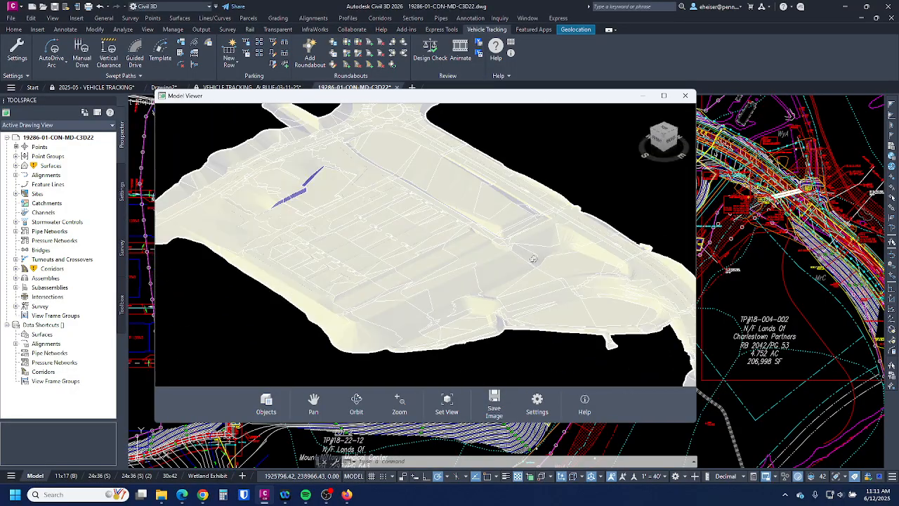
pyautogui.click(663, 96)
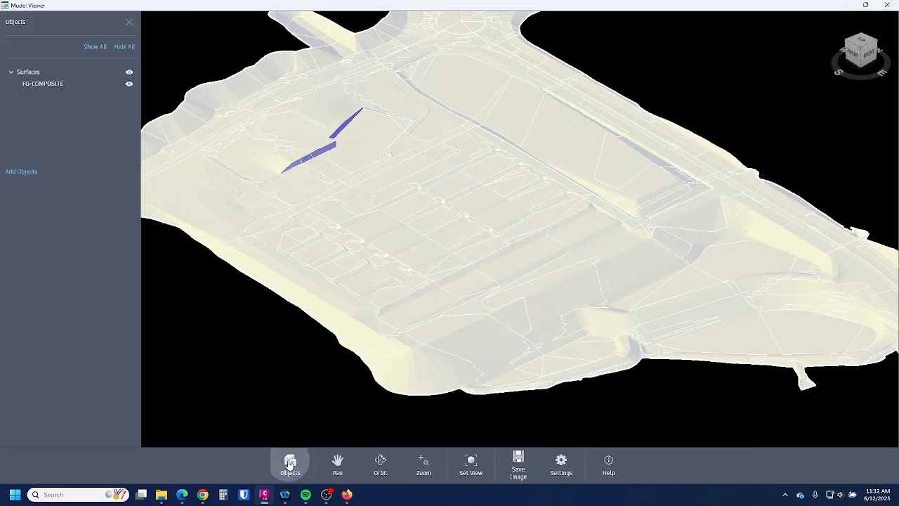
# - Show the Model Viewer's object list and start Add Objects, then cancel the pick
pyautogui.click(289, 463)
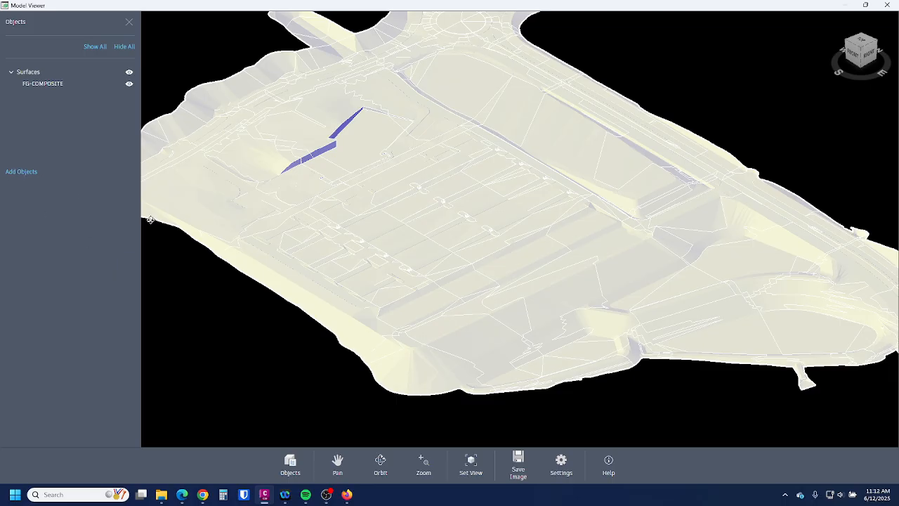
pyautogui.click(23, 172)
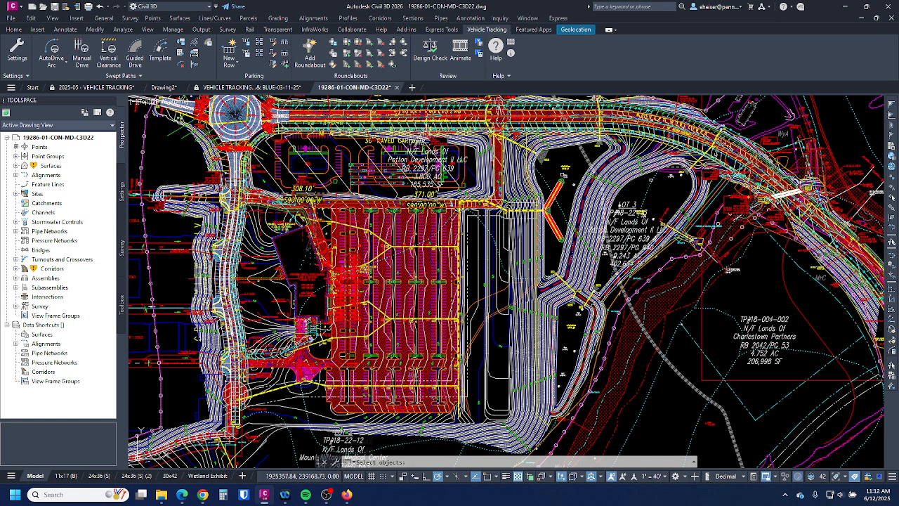
pyautogui.scroll(5, 550, 204)
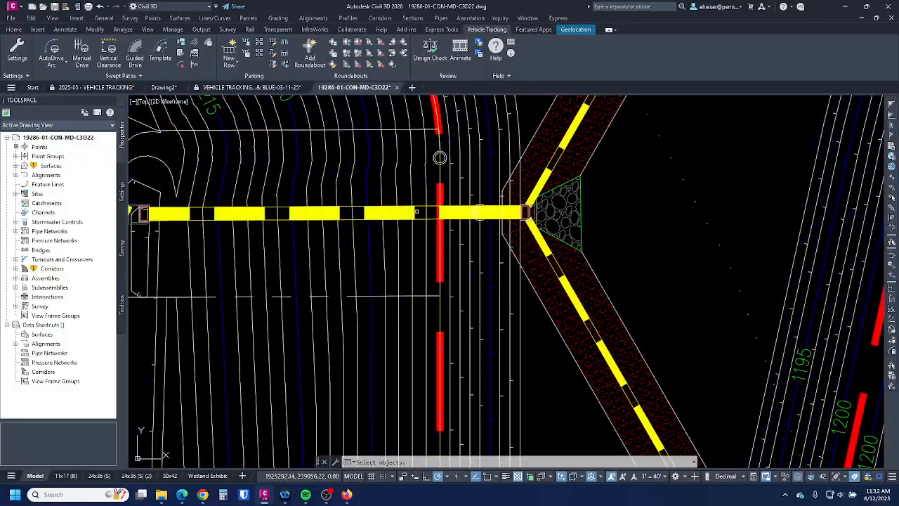
pyautogui.scroll(-6, 559, 282)
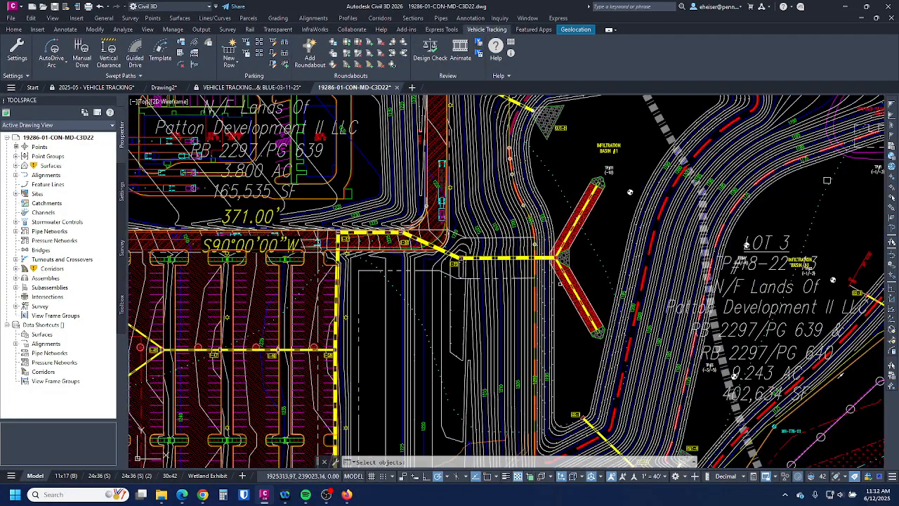
pyautogui.scroll(-6, 583, 271)
pyautogui.press('Escape')
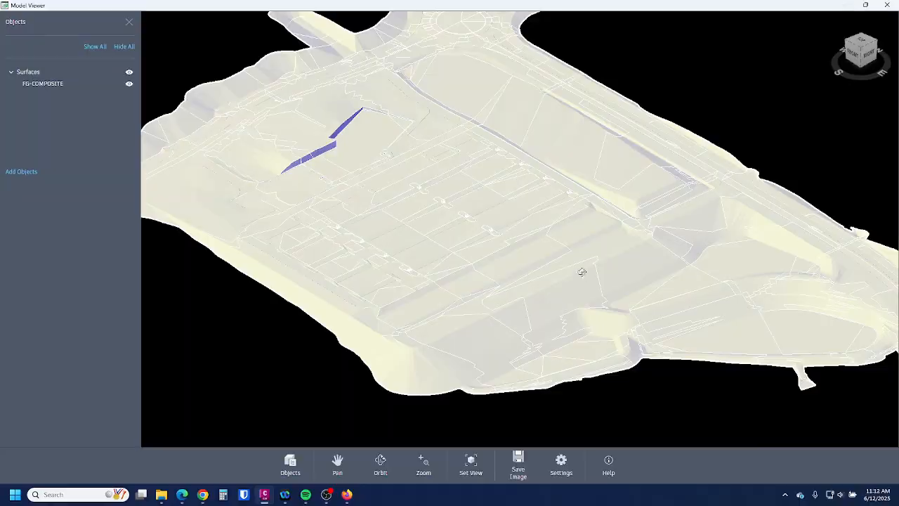
# - Restore the Model Viewer, move it aside, and expand Prospector's Pipe Networks to reach STORM
pyautogui.click(865, 5)
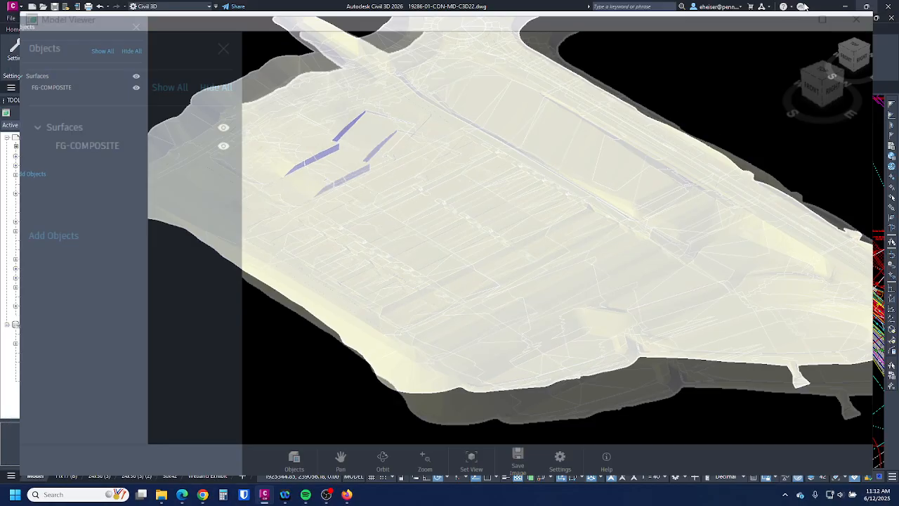
pyautogui.moveTo(430, 100); pyautogui.dragTo(898, 146)
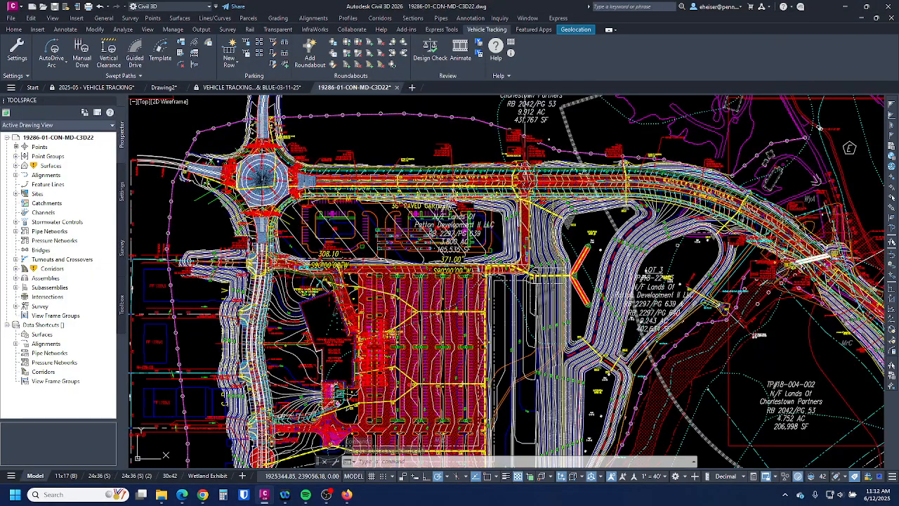
pyautogui.click(606, 230)
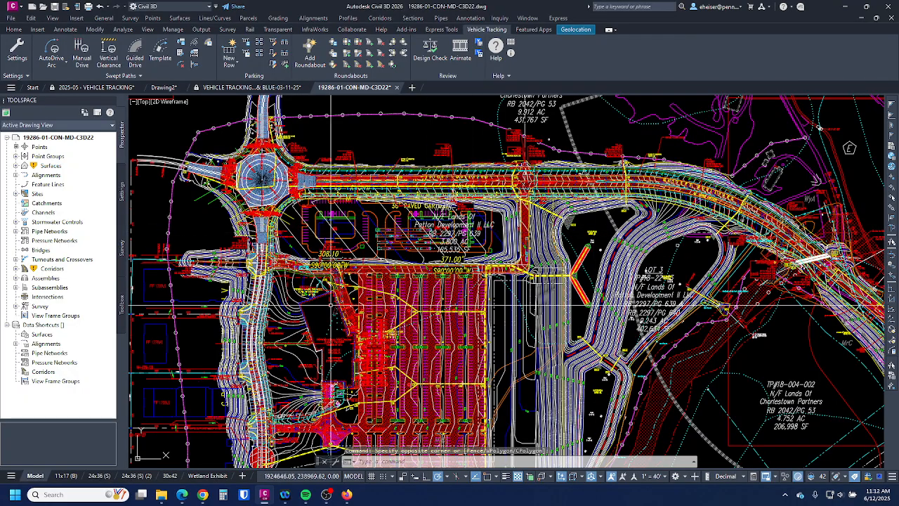
pyautogui.click(15, 231)
pyautogui.click(25, 240)
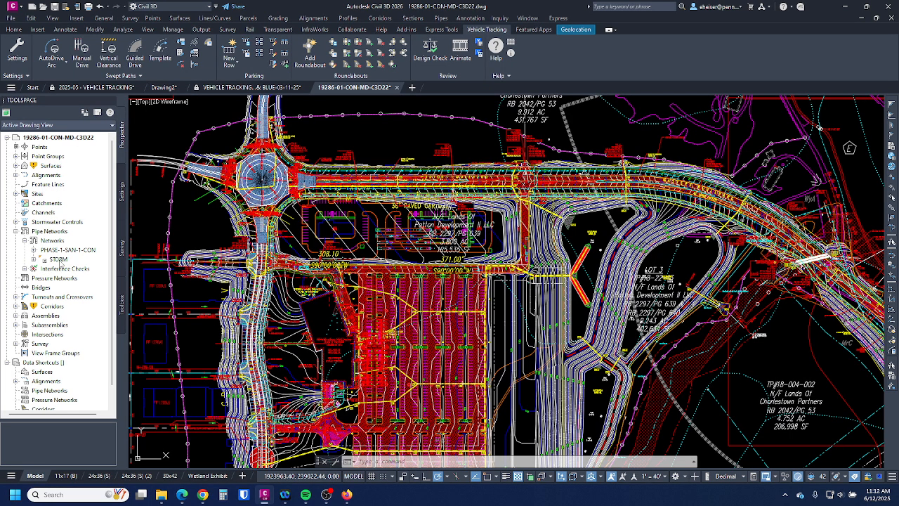
pyautogui.rightClick(59, 260)
# - Add the STORM and PHASE-1-SAN-1-CON pipe networks to the Model Viewer
pyautogui.click(90, 299)
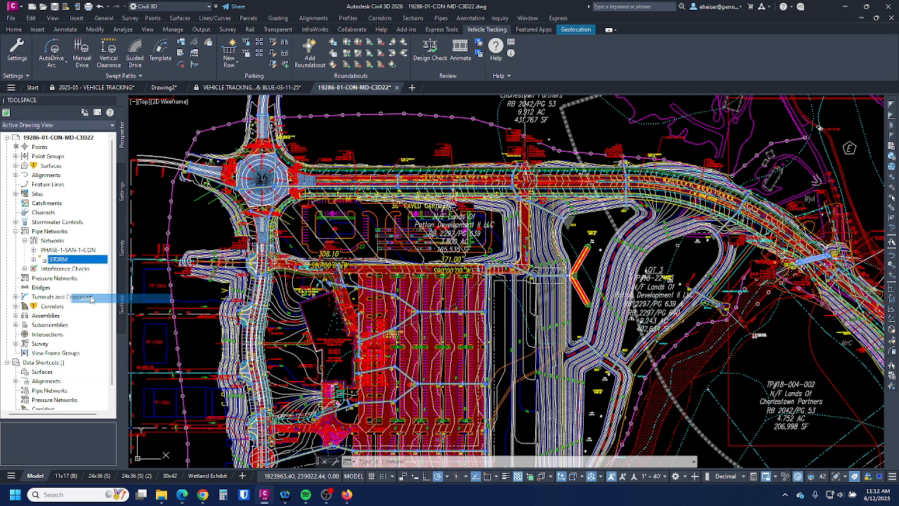
pyautogui.rightClick(355, 266)
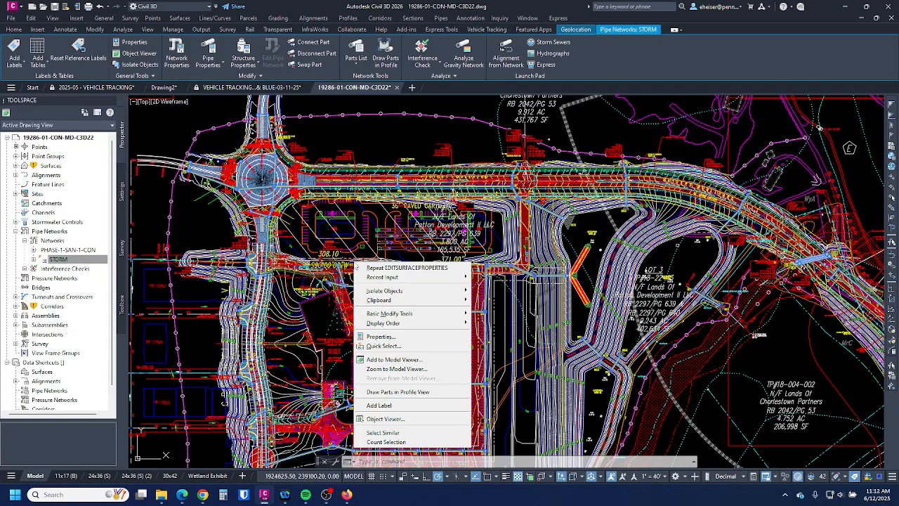
pyautogui.click(410, 360)
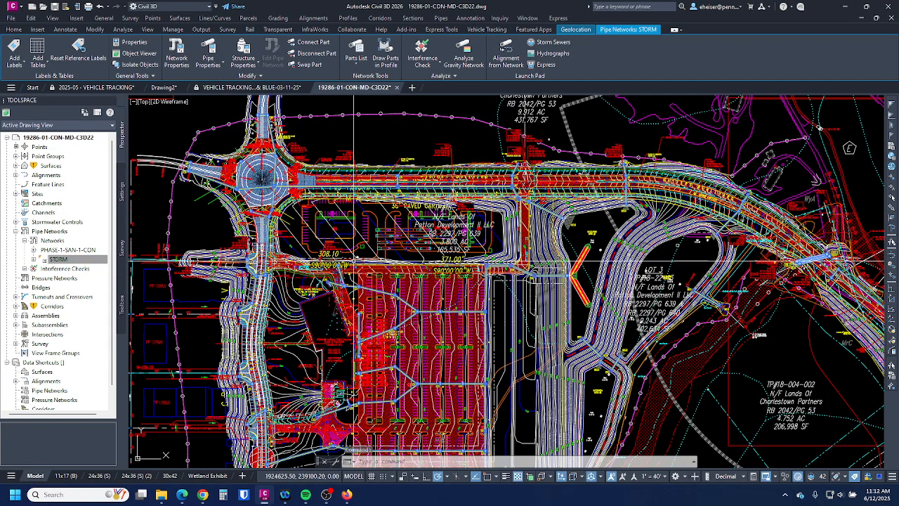
pyautogui.rightClick(78, 250)
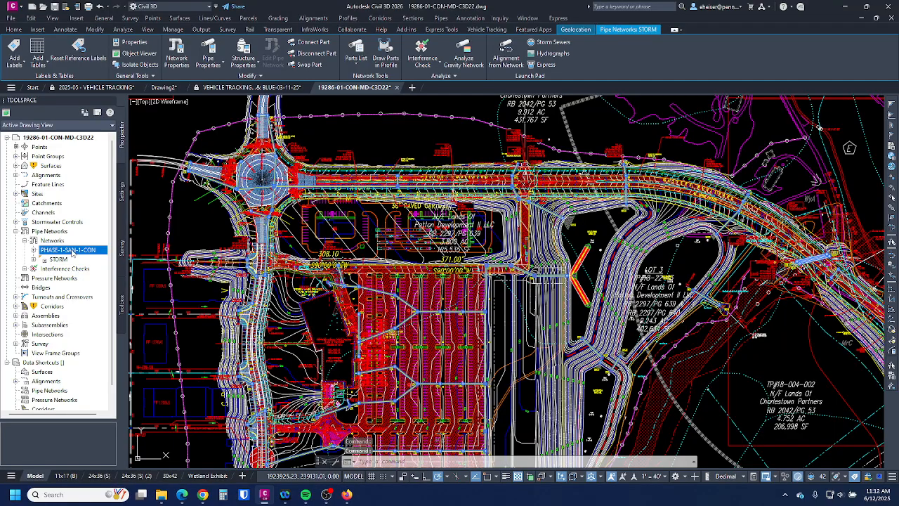
pyautogui.click(98, 293)
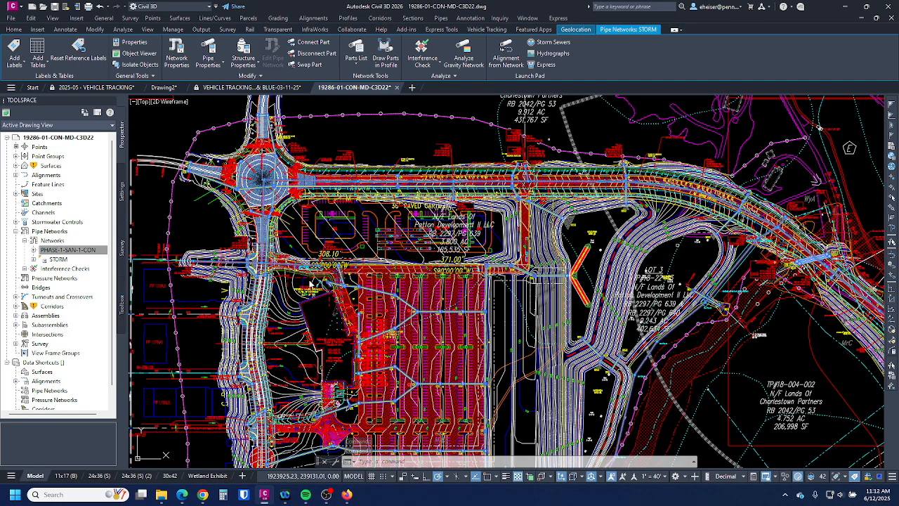
pyautogui.rightClick(328, 249)
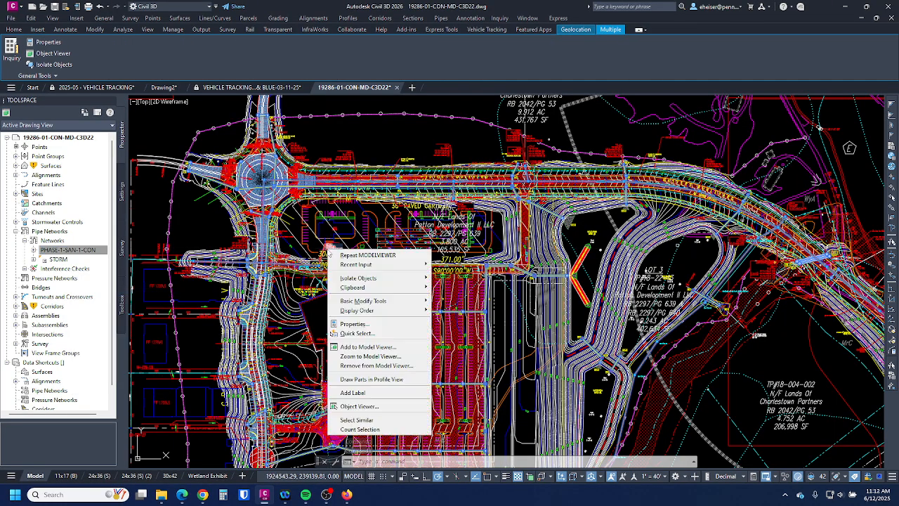
pyautogui.click(368, 346)
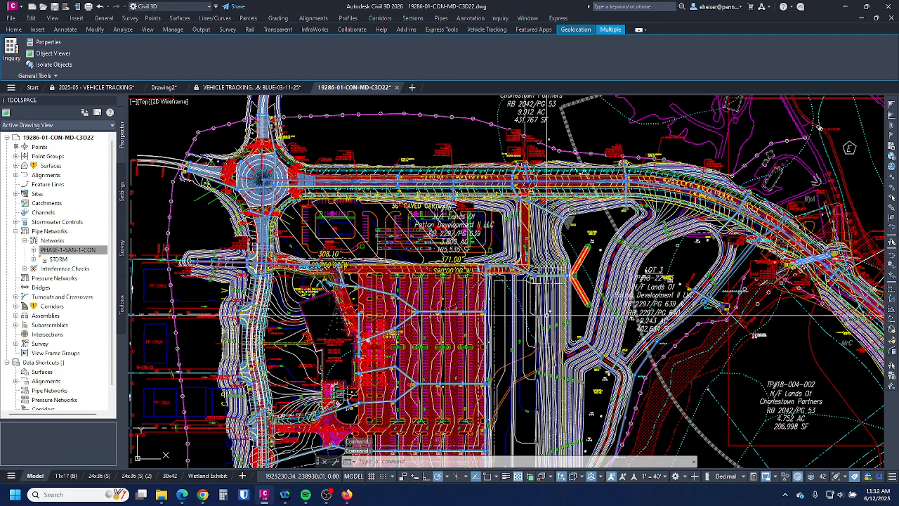
# - Add the MASTERS BOULEVARD - PHASE 1 corridor to the Model Viewer
pyautogui.click(16, 232)
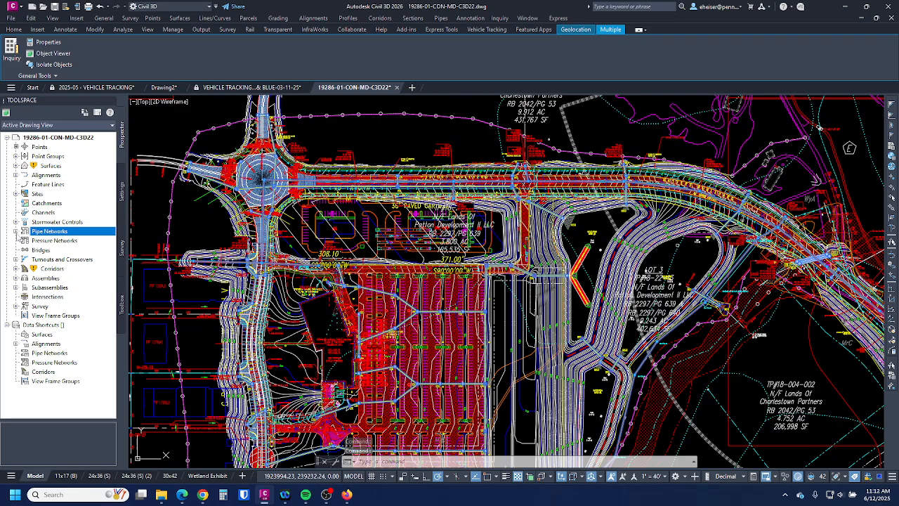
pyautogui.click(16, 269)
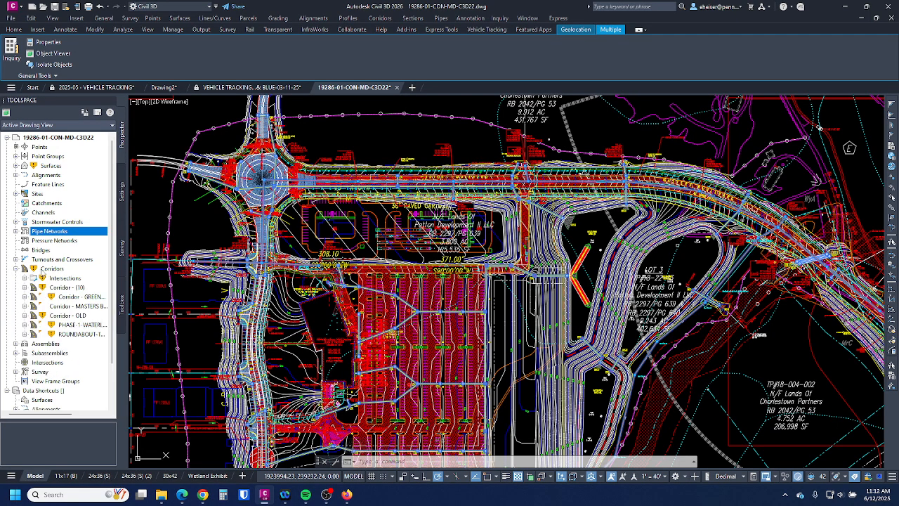
pyautogui.click(79, 307)
pyautogui.rightClick(74, 305)
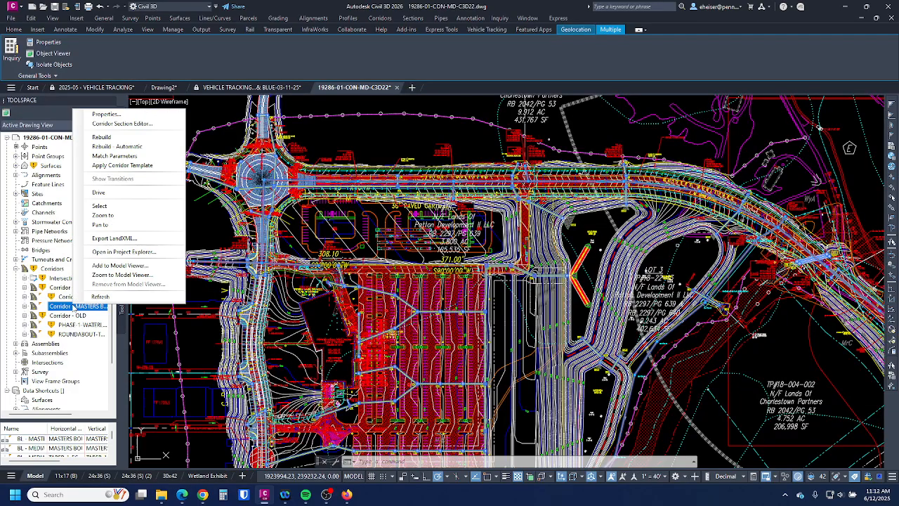
pyautogui.click(99, 205)
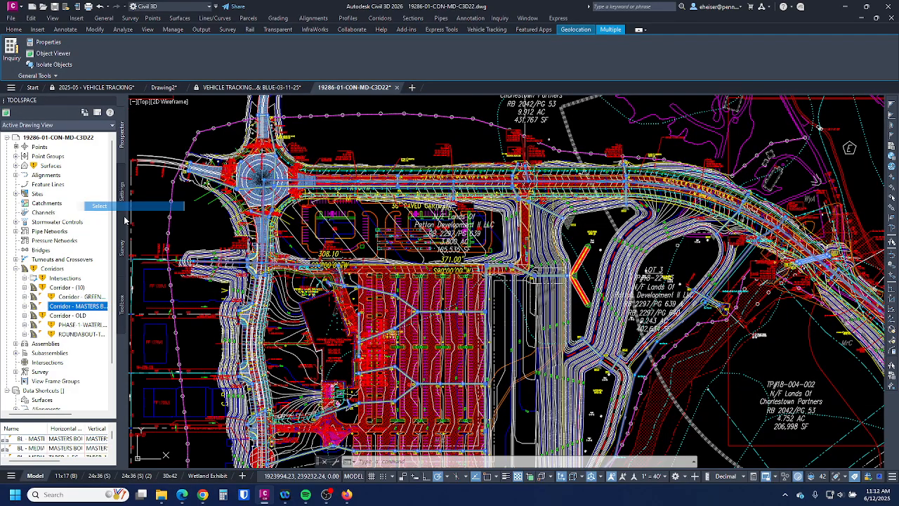
pyautogui.rightClick(300, 221)
pyautogui.press('Escape')
pyautogui.press('Escape')
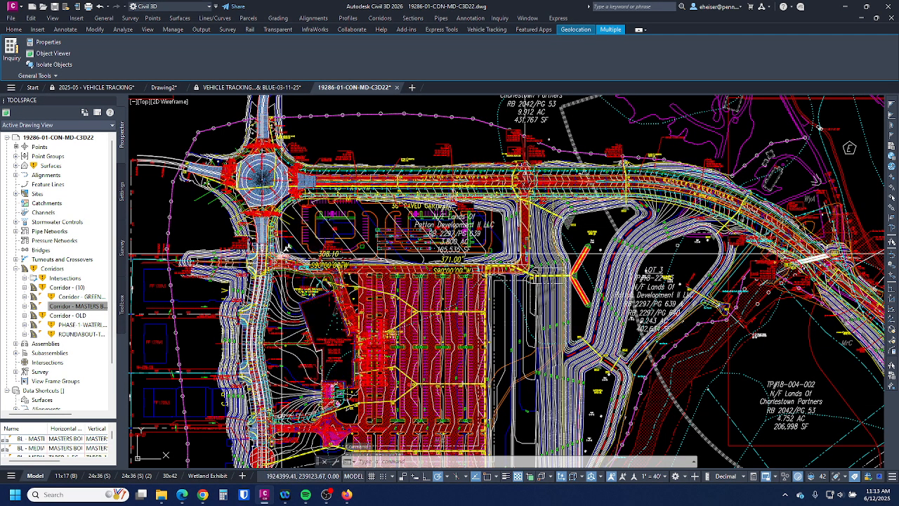
pyautogui.rightClick(74, 307)
pyautogui.click(90, 204)
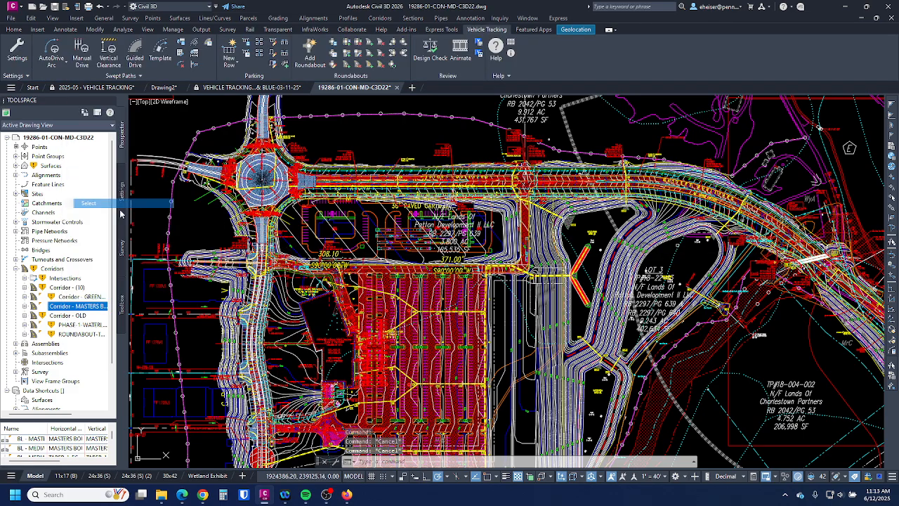
pyautogui.rightClick(325, 227)
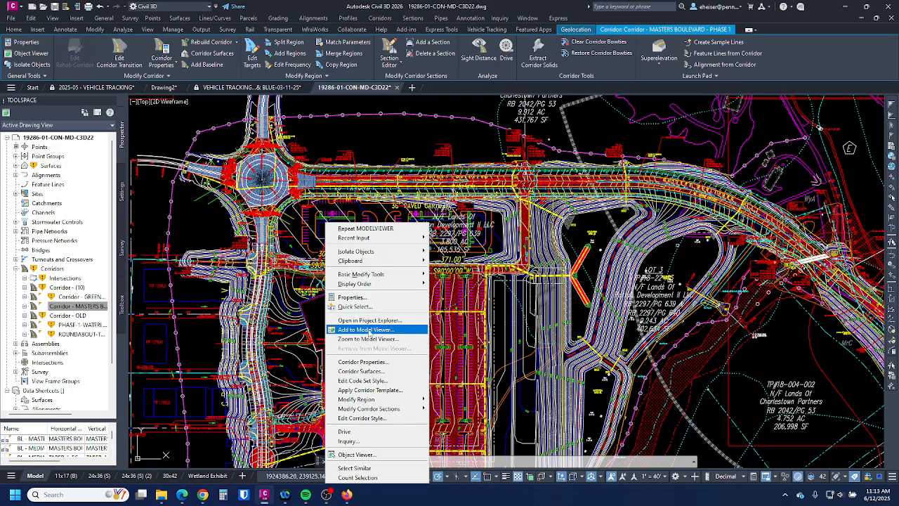
pyautogui.click(371, 330)
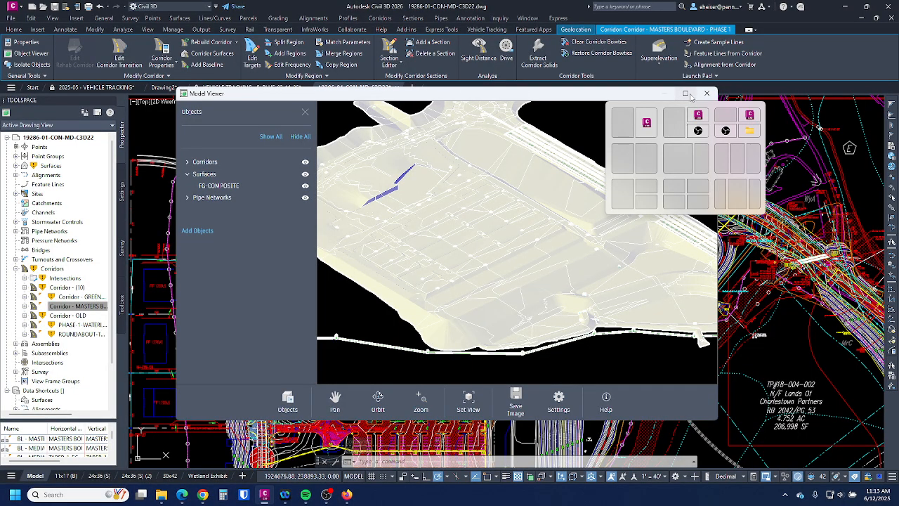
# - Maximize the Model Viewer, zoom in on the inlets, then hide the FG-COMPOSITE surface
pyautogui.click(686, 93)
pyautogui.scroll(5, 557, 328)
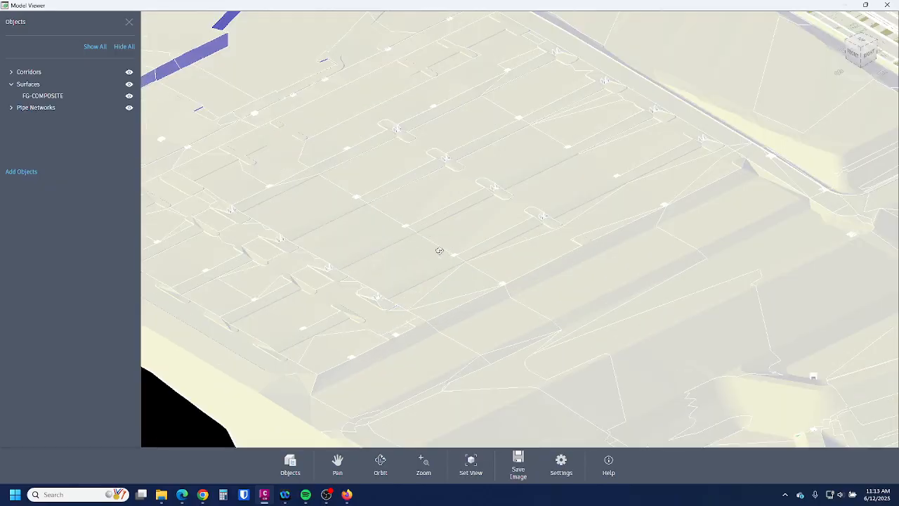
pyautogui.scroll(3, 448, 334)
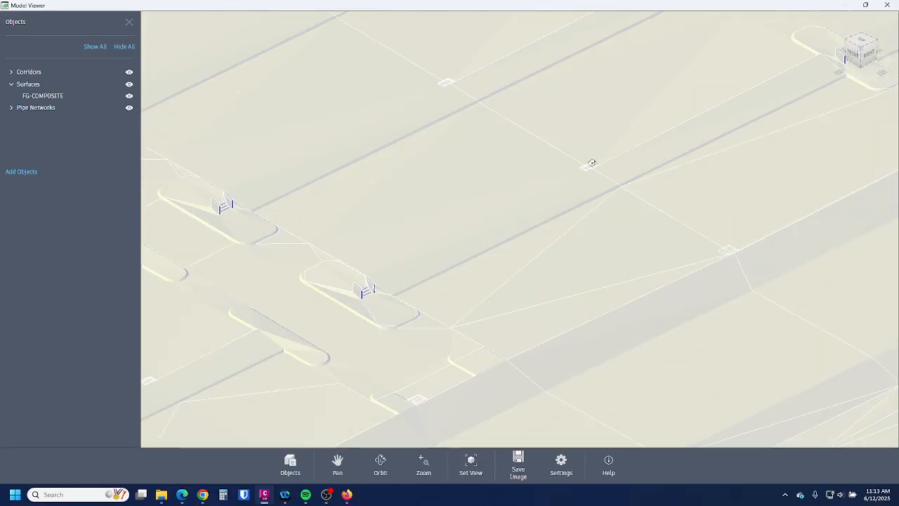
pyautogui.scroll(5, 591, 163)
pyautogui.scroll(-5, 547, 250)
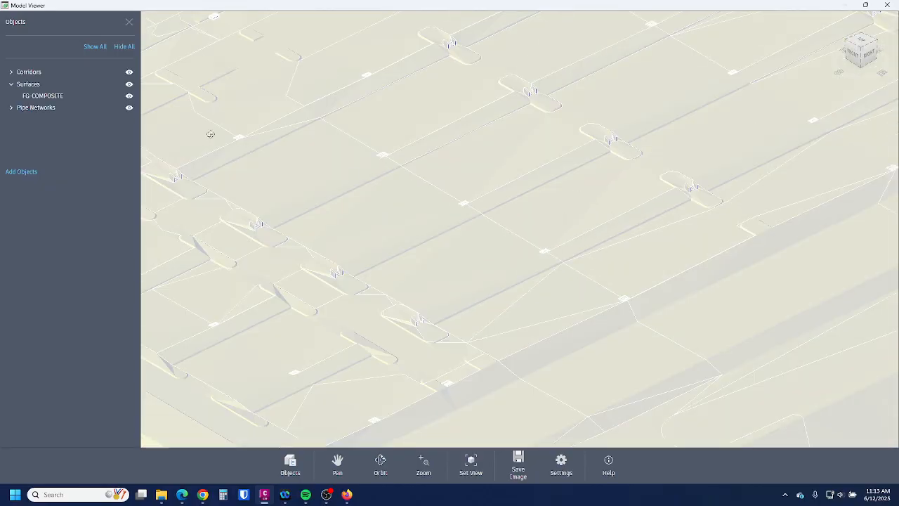
pyautogui.click(129, 84)
# - Orbit and zoom the pipe networks to view them from the front
pyautogui.scroll(-5, 648, 316)
pyautogui.scroll(3, 582, 222)
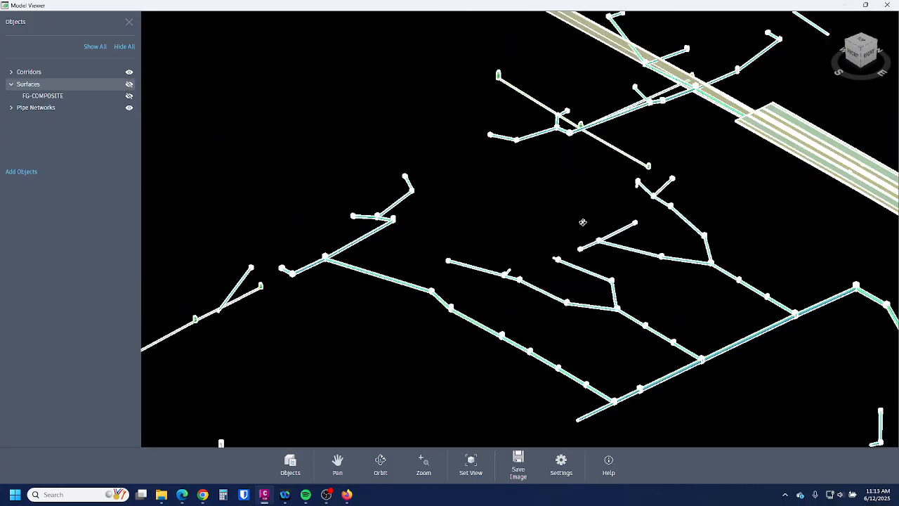
pyautogui.scroll(2, 582, 222)
pyautogui.moveTo(678, 201)
pyautogui.mouseDown()
pyautogui.moveTo(646, 190)
pyautogui.moveTo(668, 184)
pyautogui.mouseUp()
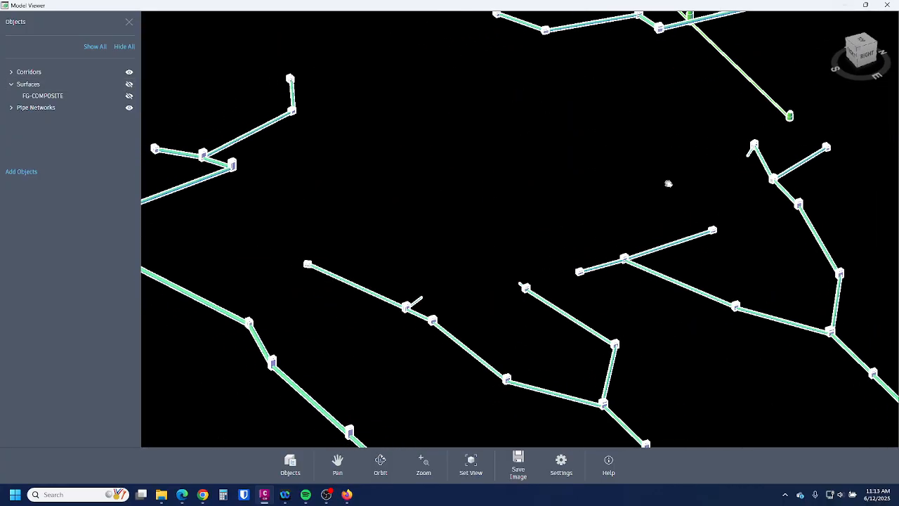
pyautogui.scroll(-2, 597, 275)
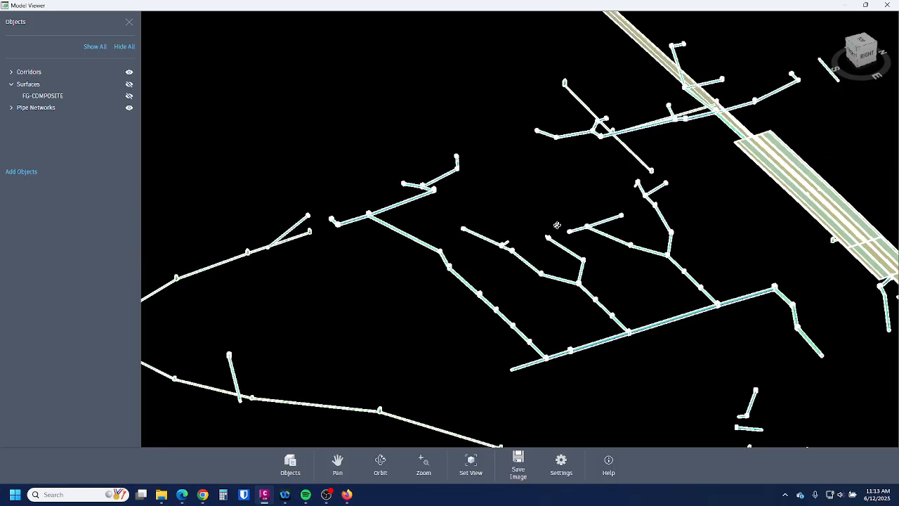
pyautogui.scroll(8, 558, 225)
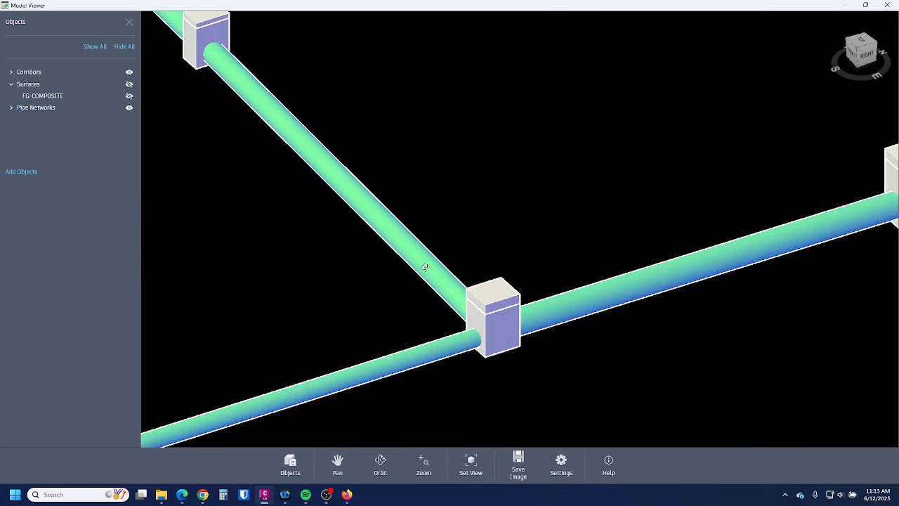
pyautogui.scroll(-3, 573, 347)
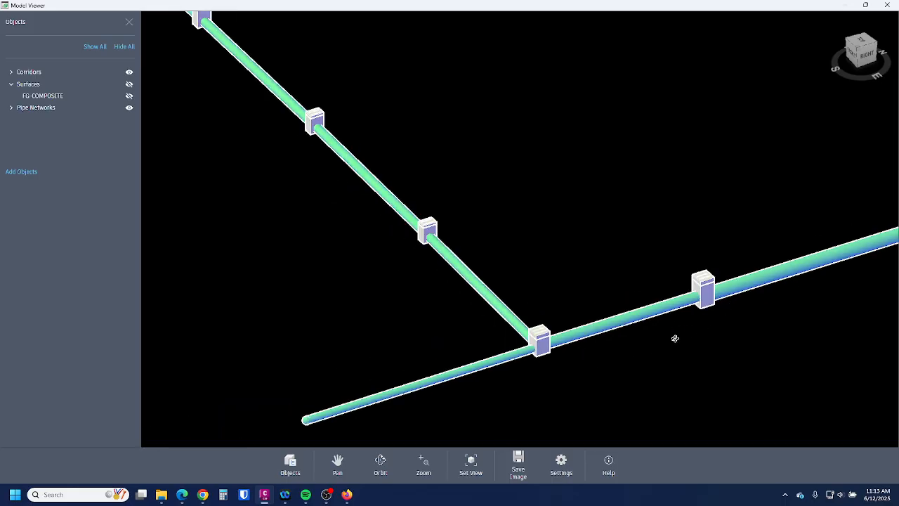
pyautogui.moveTo(630, 269)
pyautogui.mouseDown()
pyautogui.moveTo(706, 251)
pyautogui.moveTo(625, 277)
pyautogui.mouseUp()
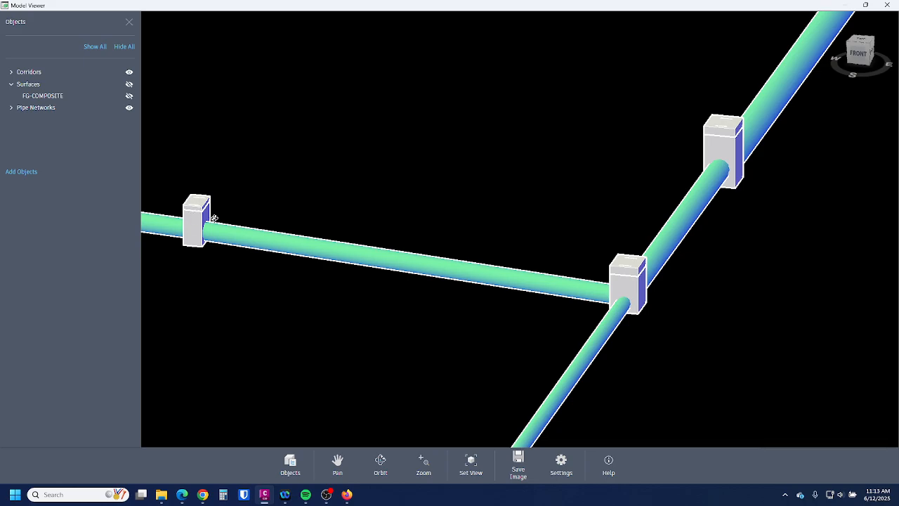
pyautogui.scroll(-6, 653, 307)
pyautogui.scroll(2, 649, 286)
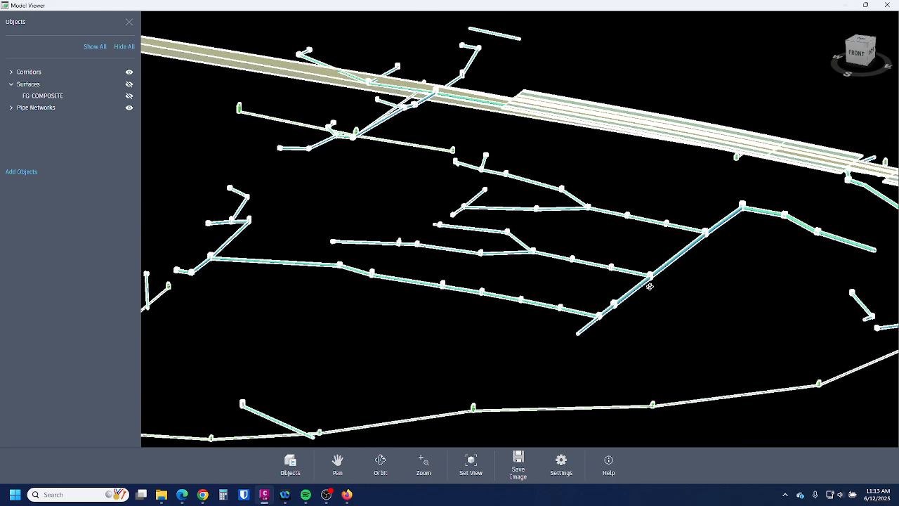
pyautogui.scroll(-4, 652, 219)
pyautogui.scroll(6, 470, 277)
pyautogui.scroll(-2, 568, 282)
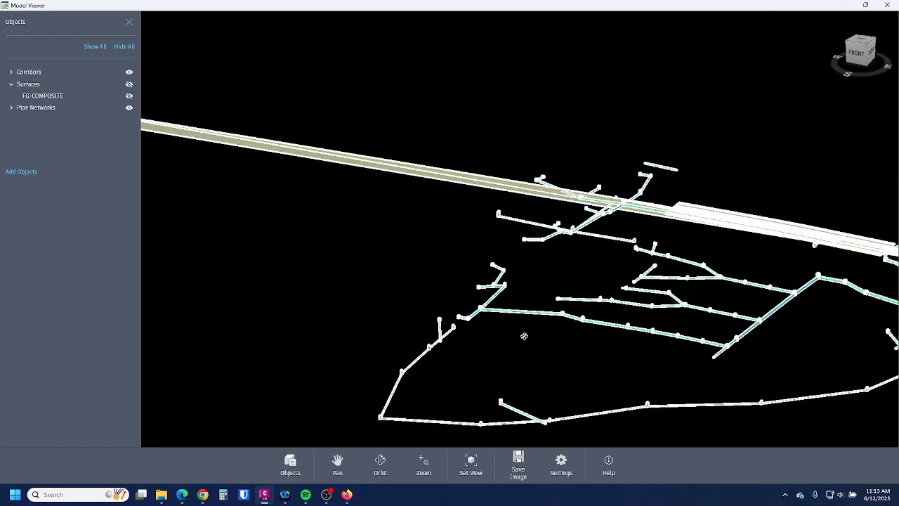
pyautogui.scroll(6, 607, 226)
# - Examine the green structures and pipe junctions up close, then shift toward the corridor
pyautogui.moveTo(560, 331); pyautogui.dragTo(464, 307)
pyautogui.scroll(2, 513, 200)
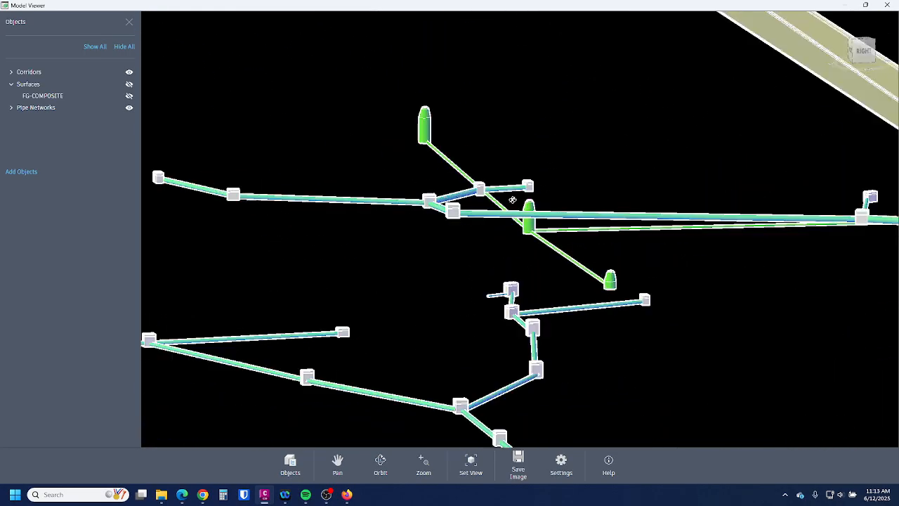
pyautogui.scroll(3, 513, 201)
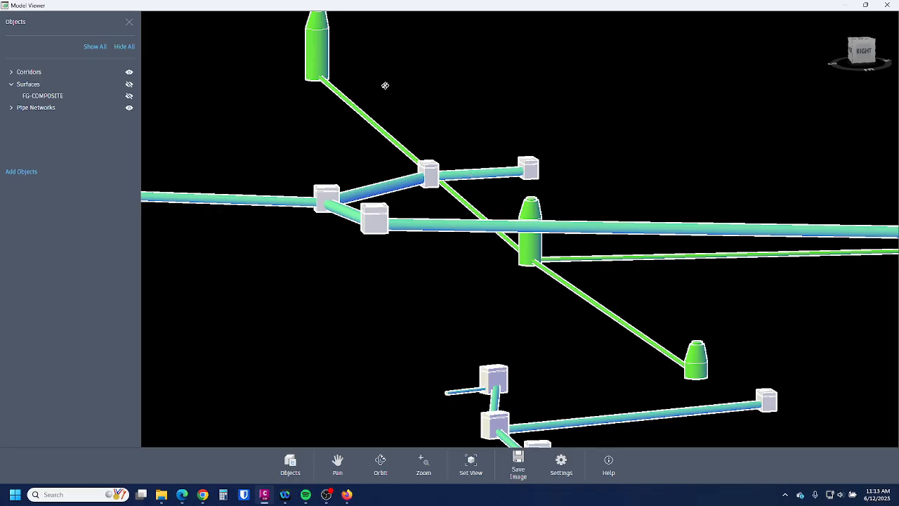
pyautogui.moveTo(552, 252); pyautogui.dragTo(601, 273)
pyautogui.scroll(-6, 466, 353)
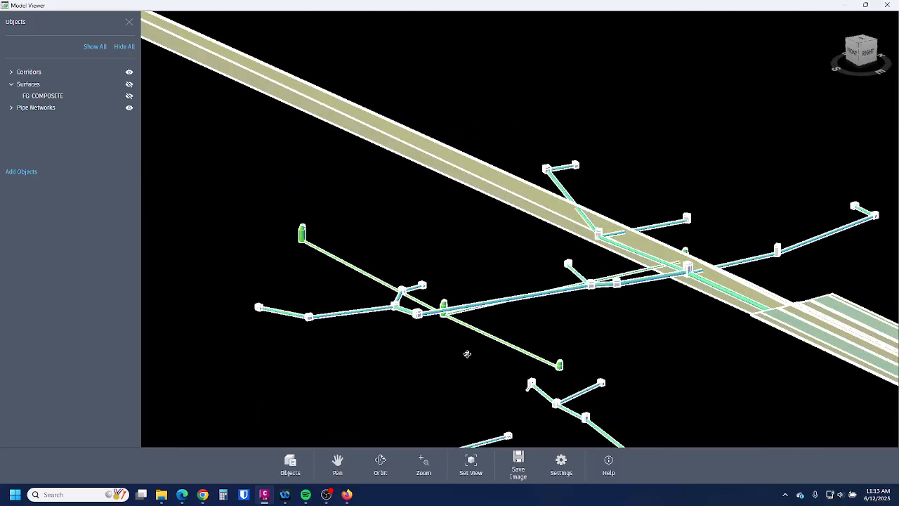
pyautogui.scroll(4, 691, 285)
pyautogui.moveTo(612, 335); pyautogui.dragTo(516, 344, button='middle')
pyautogui.scroll(-5, 572, 267)
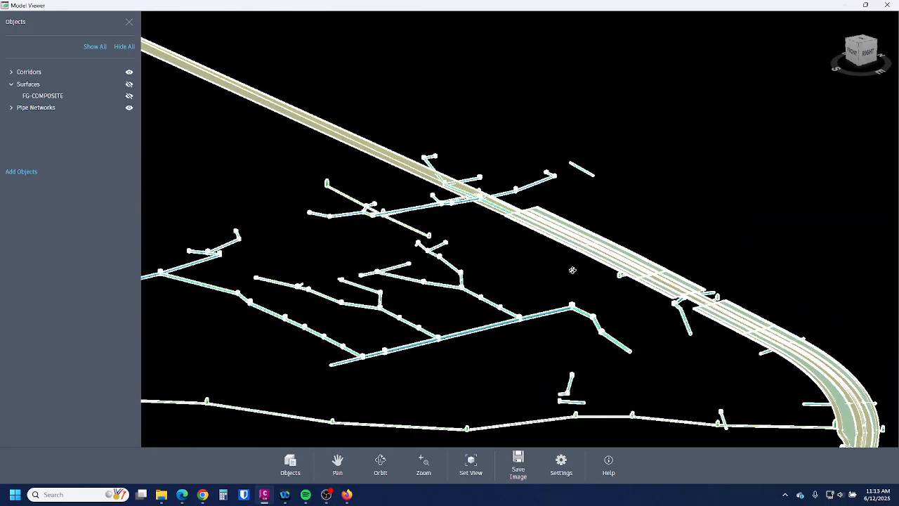
pyautogui.scroll(5, 641, 310)
pyautogui.scroll(5, 861, 229)
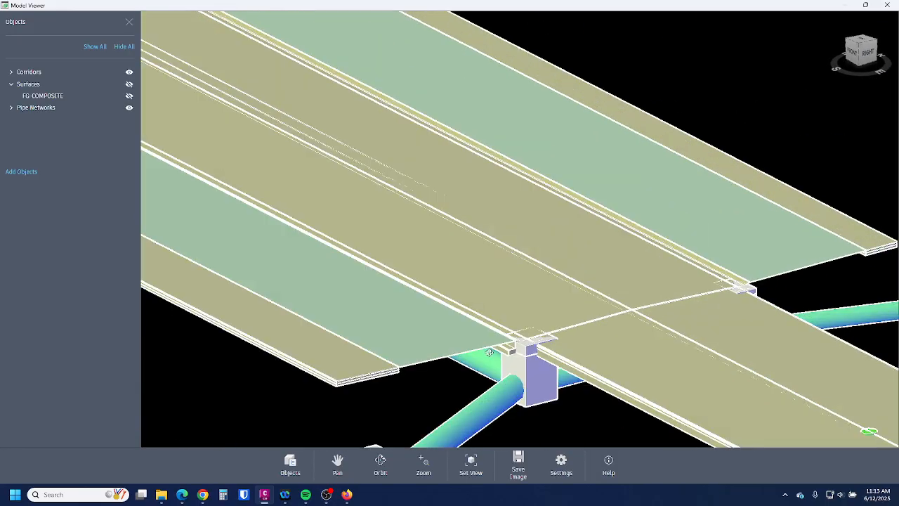
# - Orbit low over the MASTERS BOULEVARD corridor and follow it along its curve
pyautogui.scroll(-5, 504, 233)
pyautogui.scroll(6, 624, 287)
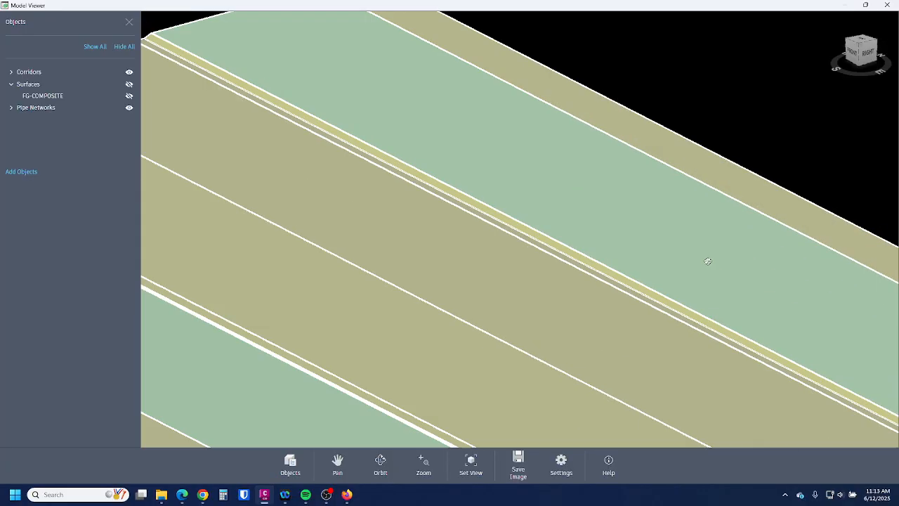
pyautogui.moveTo(613, 323); pyautogui.dragTo(592, 310)
pyautogui.scroll(-5, 323, 168)
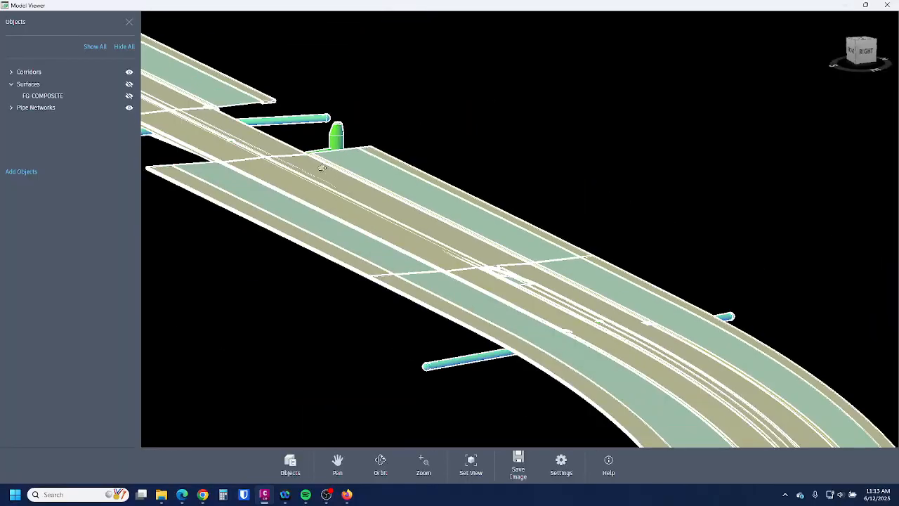
pyautogui.moveTo(656, 380); pyautogui.dragTo(592, 374, button='middle')
pyautogui.moveTo(476, 250); pyautogui.dragTo(458, 276)
pyautogui.scroll(4, 491, 341)
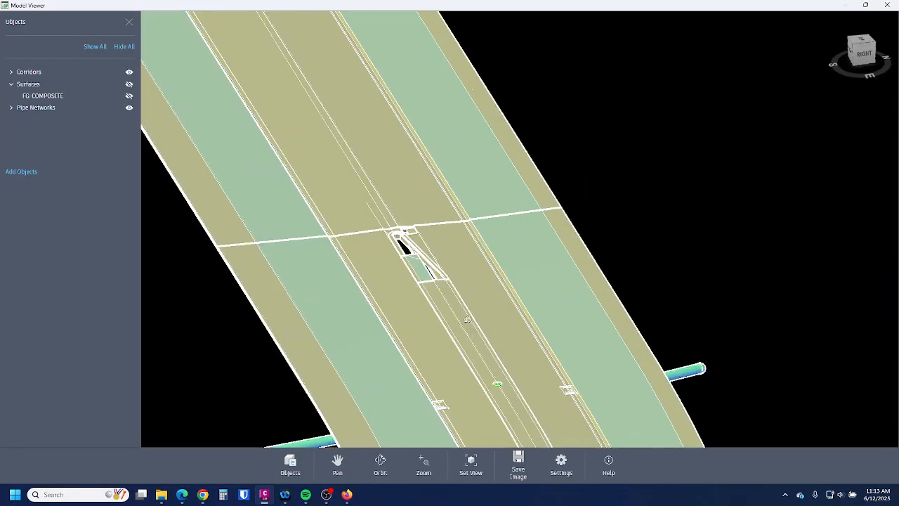
pyautogui.moveTo(500, 385); pyautogui.dragTo(477, 122, button='middle')
pyautogui.moveTo(536, 370); pyautogui.dragTo(491, 126, button='middle')
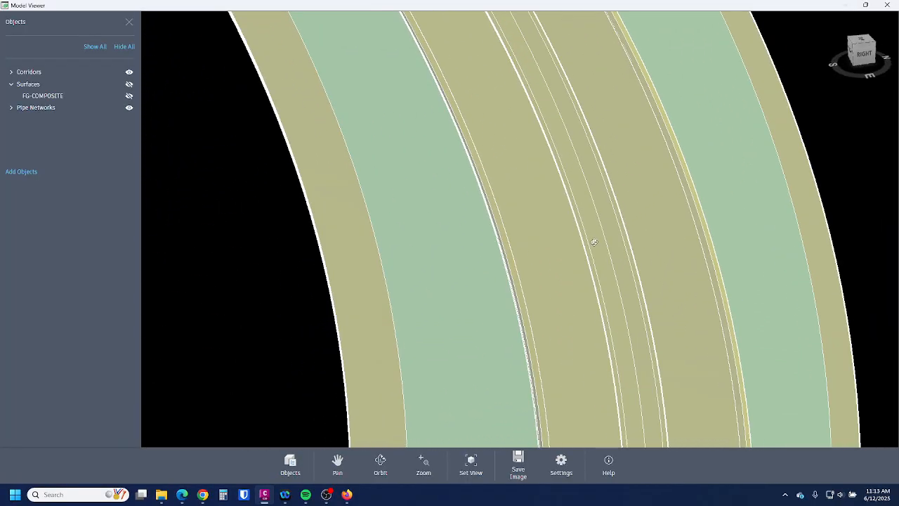
pyautogui.moveTo(592, 241)
pyautogui.mouseDown()
pyautogui.moveTo(600, 237)
pyautogui.moveTo(587, 231)
pyautogui.moveTo(594, 236)
pyautogui.mouseUp()
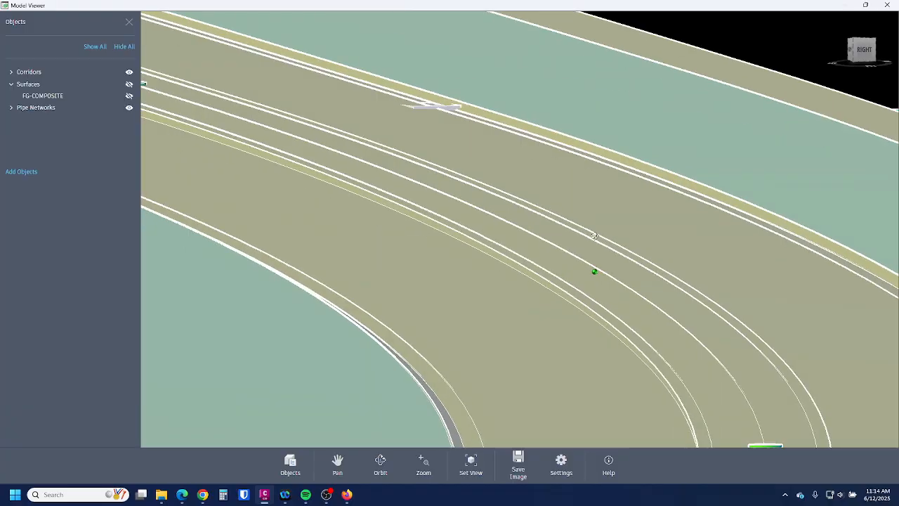
# - Zoom out to a low front-right view of the whole pipe layout beneath the corridor
pyautogui.scroll(-6, 522, 251)
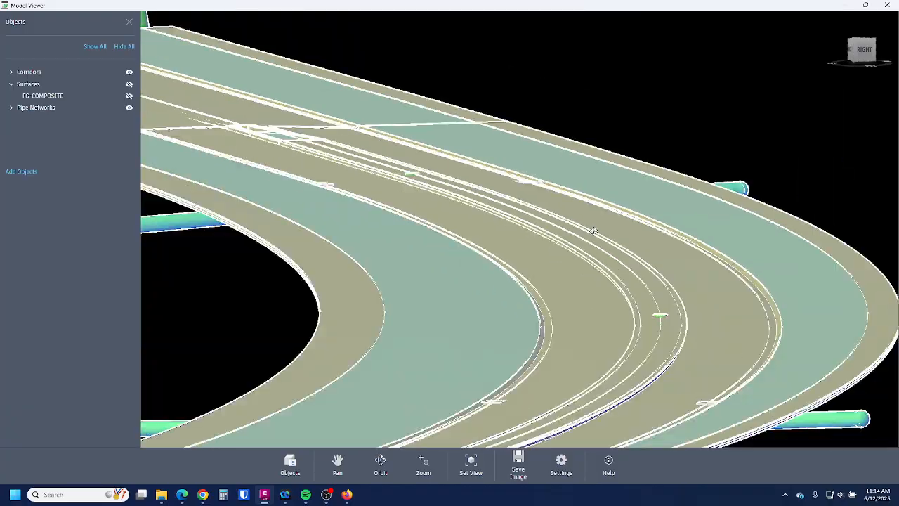
pyautogui.moveTo(579, 278); pyautogui.dragTo(559, 307)
pyautogui.scroll(-7, 630, 257)
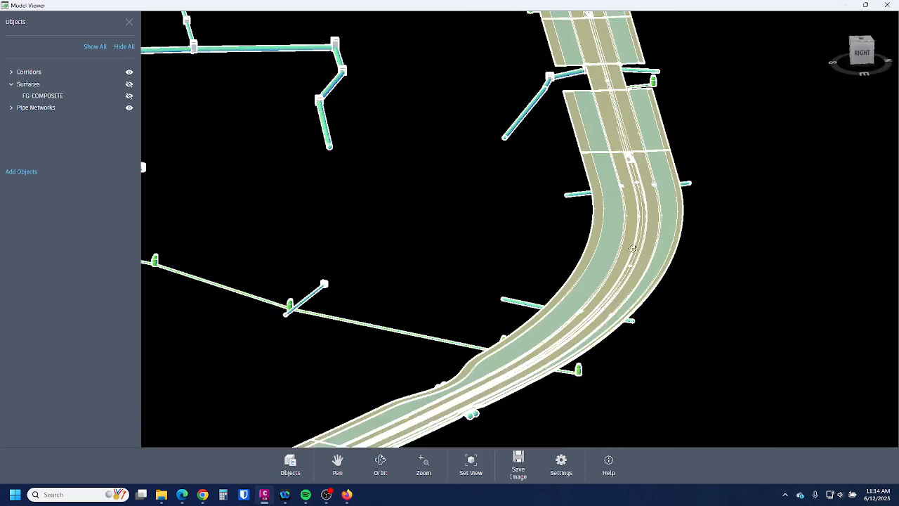
pyautogui.scroll(6, 600, 314)
pyautogui.scroll(-7, 794, 397)
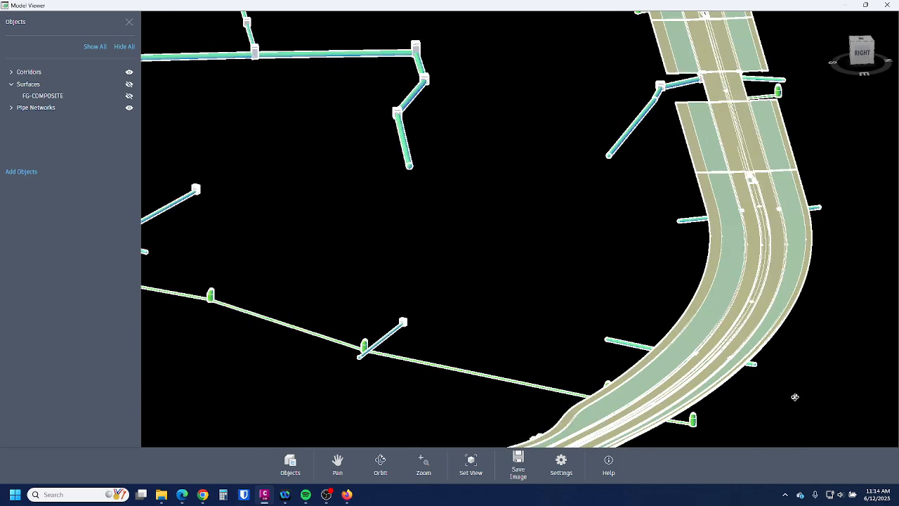
pyautogui.moveTo(691, 347); pyautogui.dragTo(206, 198)
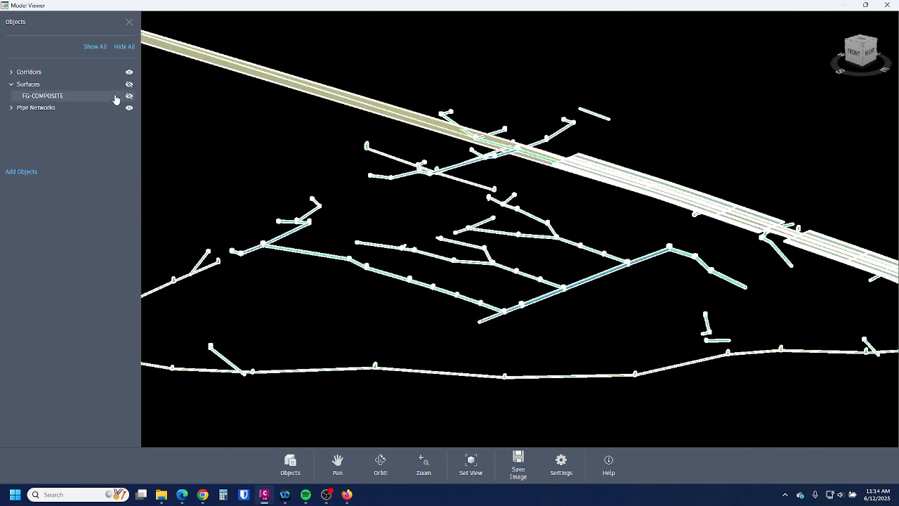
# - Hide the corridor, show and inspect the FG-COMPOSITE surface, then move Model Viewer aside to reveal the plan drawing
pyautogui.click(130, 72)
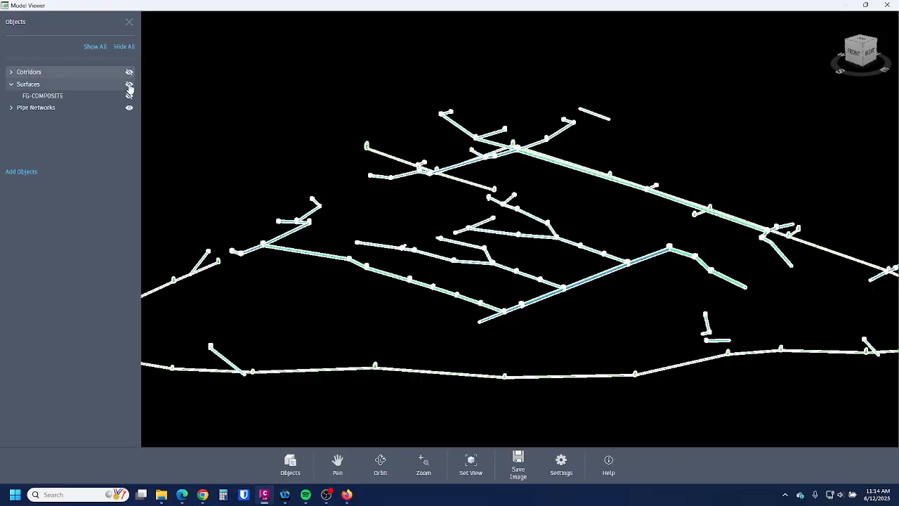
pyautogui.click(129, 84)
pyautogui.moveTo(572, 280)
pyautogui.mouseDown()
pyautogui.moveTo(572, 344)
pyautogui.moveTo(525, 278)
pyautogui.moveTo(471, 267)
pyautogui.moveTo(563, 287)
pyautogui.mouseUp()
pyautogui.scroll(4, 408, 175)
pyautogui.scroll(3, 436, 202)
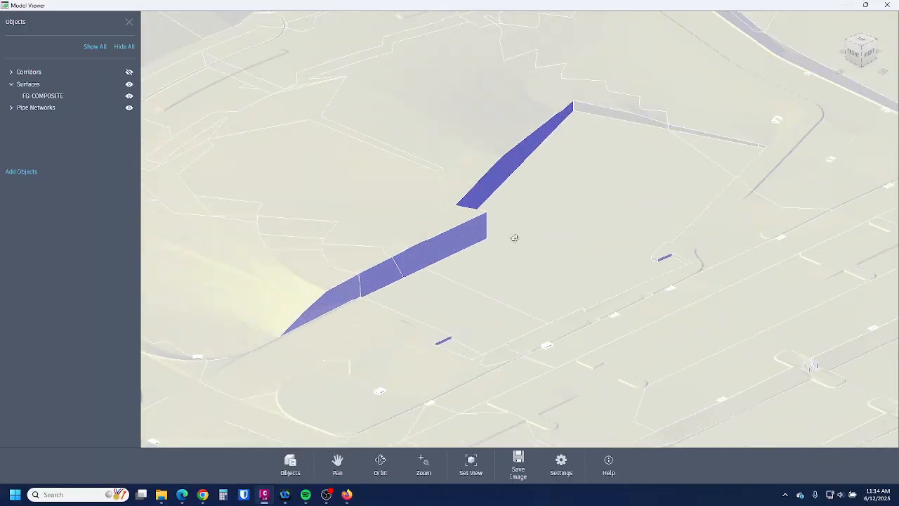
pyautogui.scroll(-5, 453, 225)
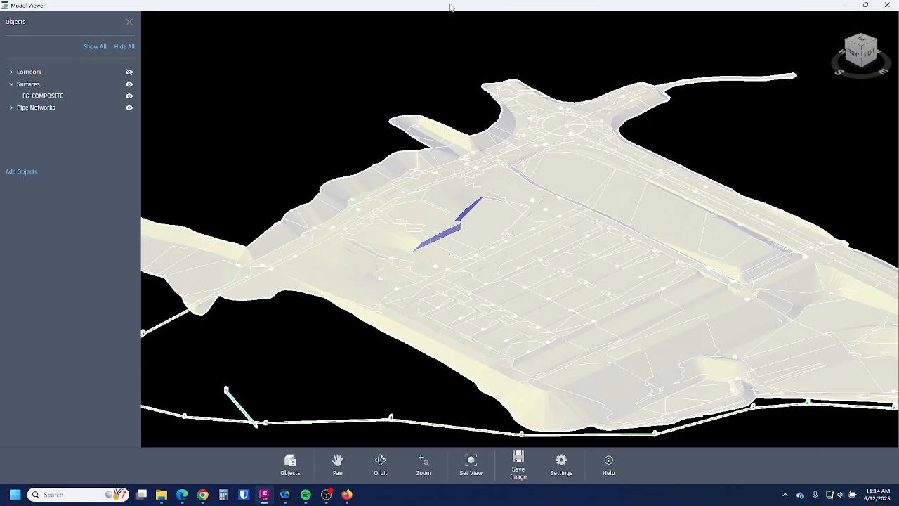
pyautogui.moveTo(449, 7); pyautogui.dragTo(738, 505)
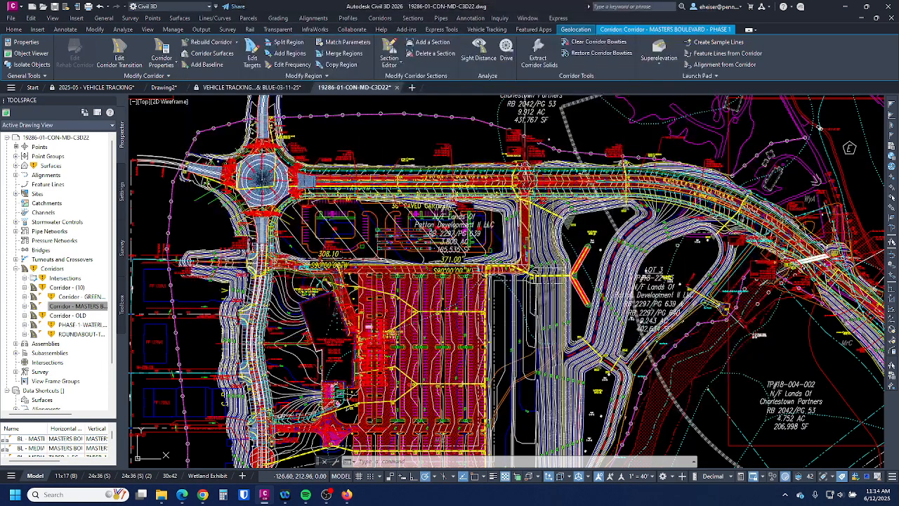
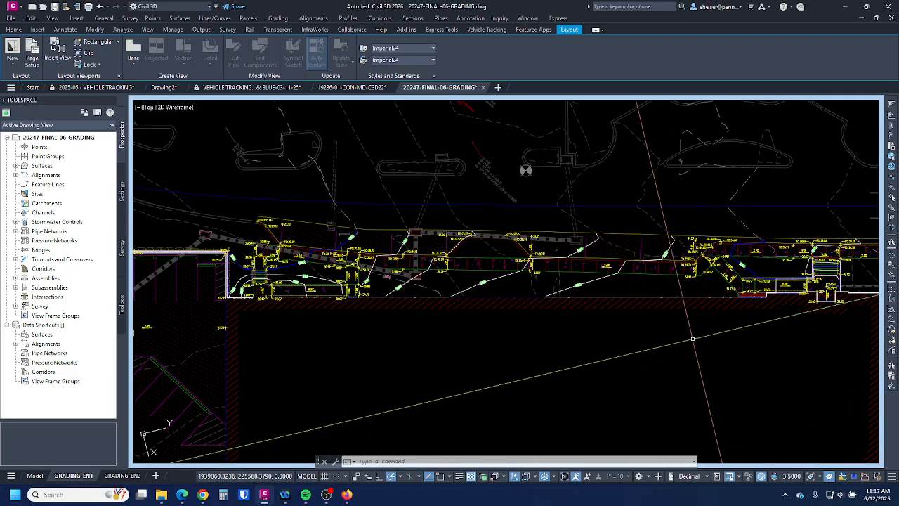
# - Zoom the GRADING-EN1 viewport to show the whole site with the Proposed surface contours
pyautogui.scroll(-3, 479, 187)
pyautogui.scroll(1, 420, 208)
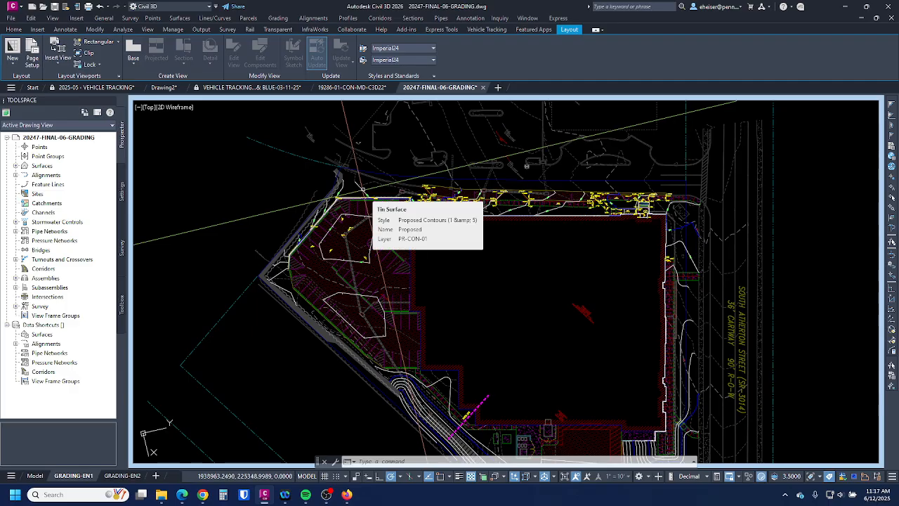
# - Expand Surfaces > Proposed in Prospector to reveal its Reference Boundaries entry
pyautogui.click(363, 189)
pyautogui.press('Escape')
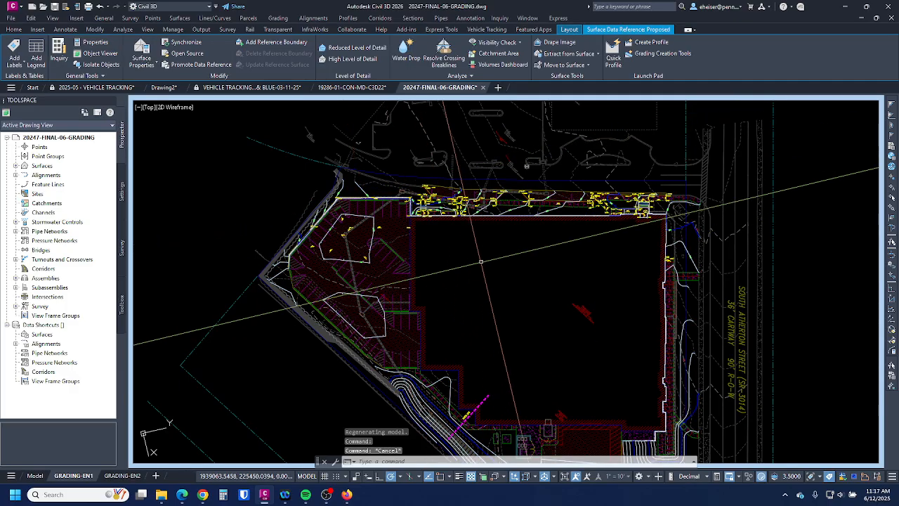
pyautogui.click(15, 166)
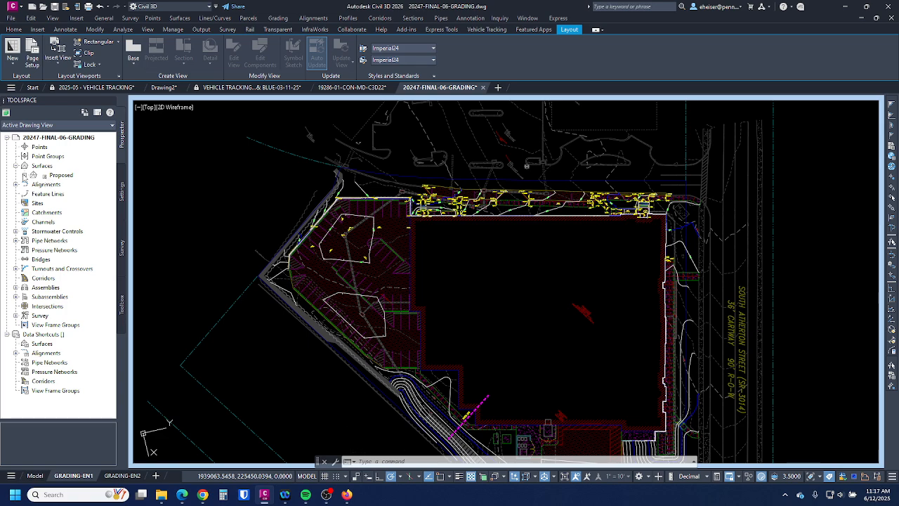
pyautogui.click(24, 175)
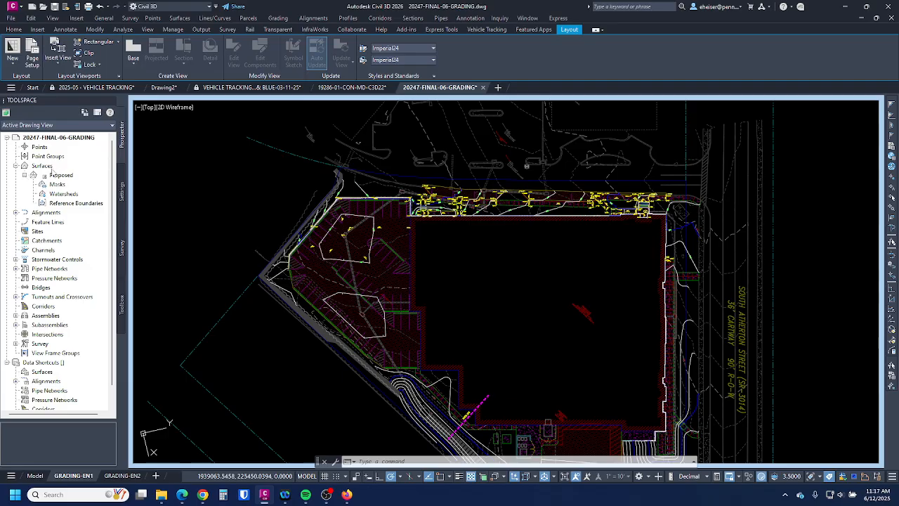
pyautogui.click(70, 204)
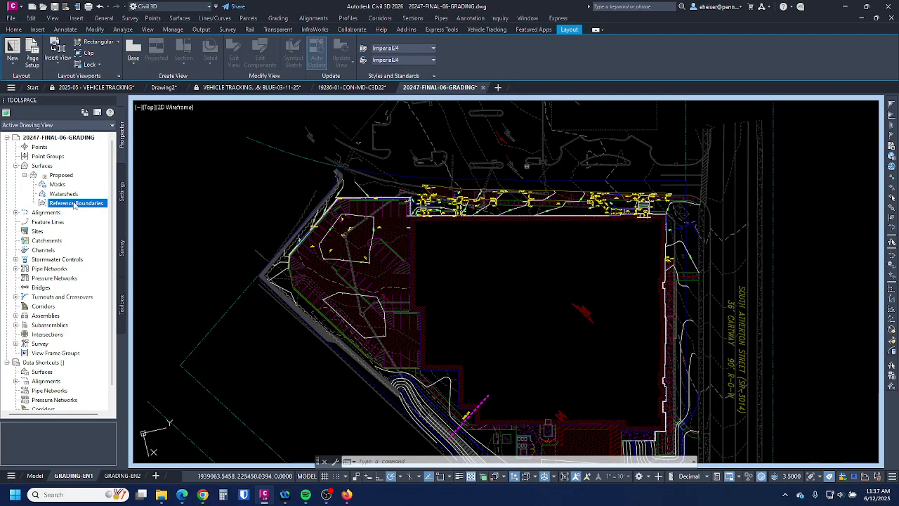
pyautogui.click(536, 262)
pyautogui.press('Escape')
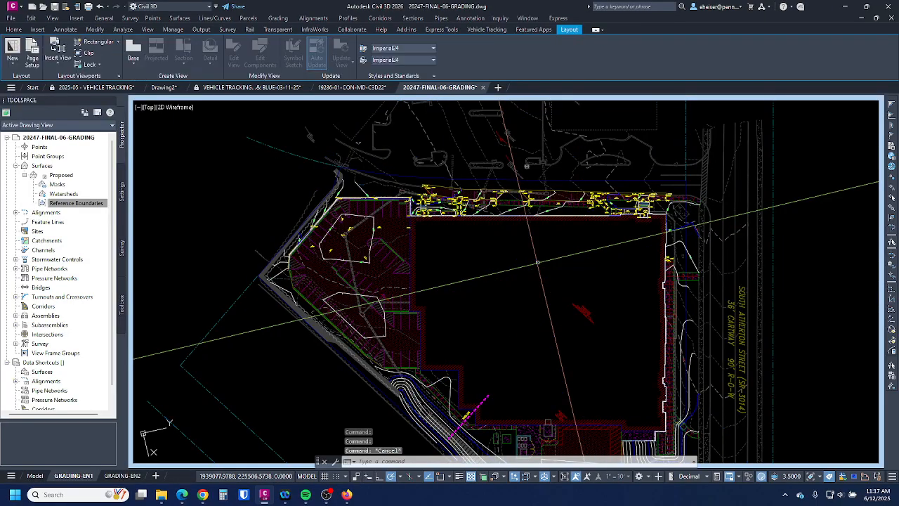
# - Draw a closed five-corner PLINE around the site's north strip, regenerate, and select Reference Boundaries
pyautogui.write('PLINE')
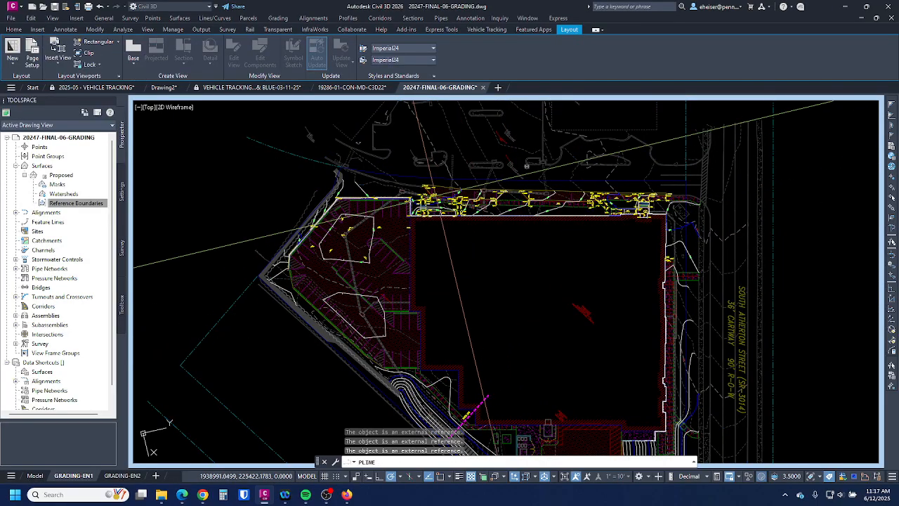
pyautogui.click(394, 157)
pyautogui.click(359, 232)
pyautogui.click(559, 267)
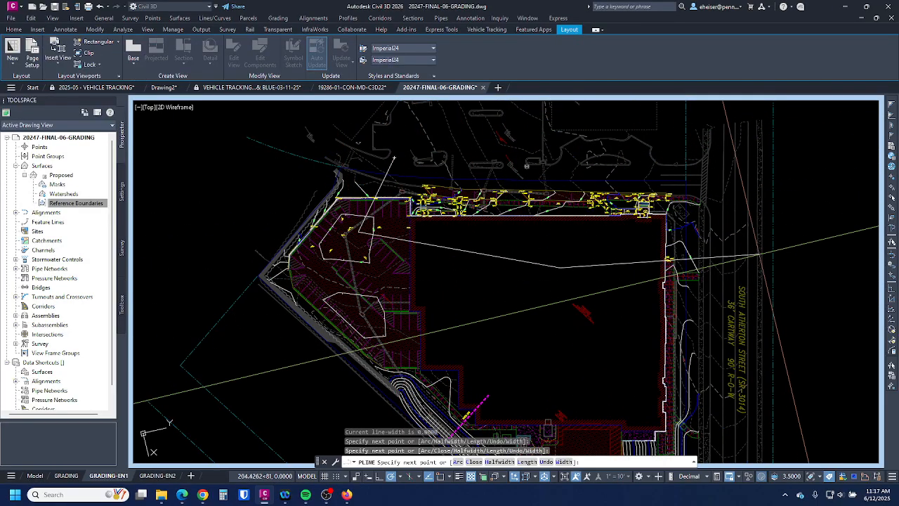
pyautogui.click(763, 253)
pyautogui.click(744, 173)
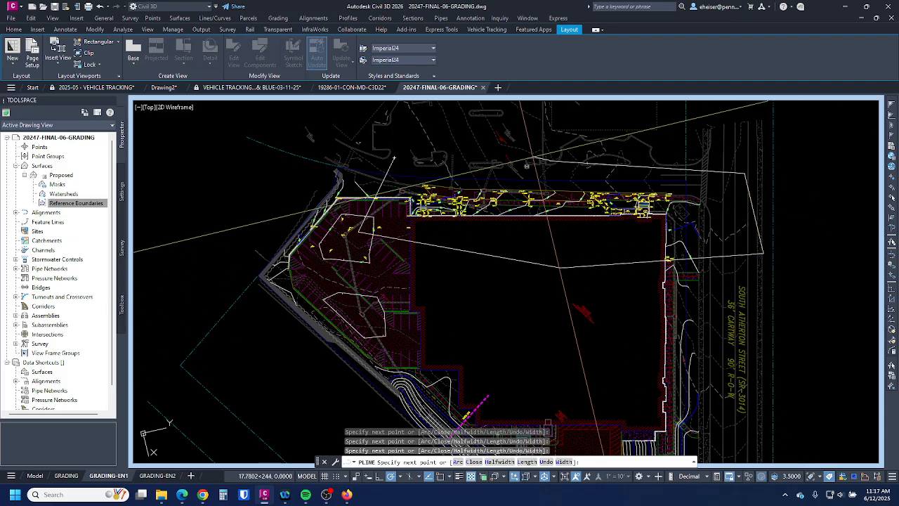
pyautogui.write('c')
pyautogui.press('Return')
pyautogui.write('re')
pyautogui.press('Return')
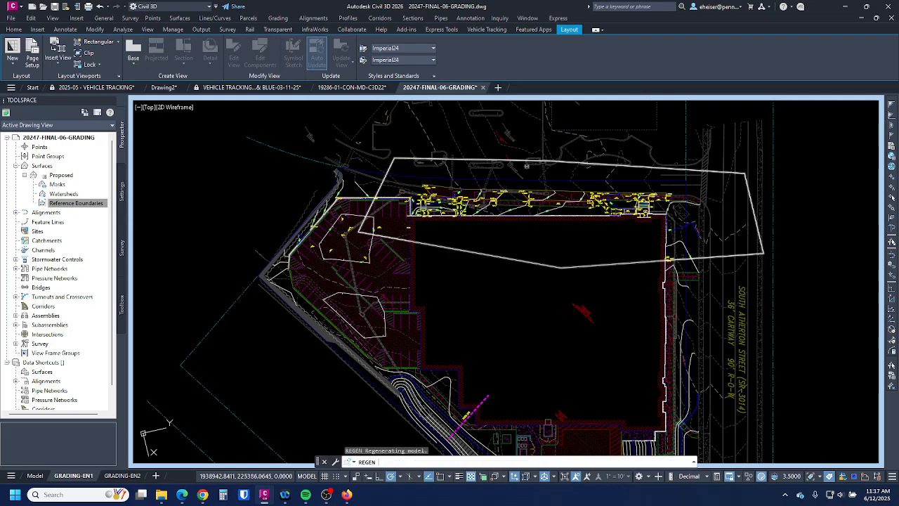
pyautogui.click(60, 203)
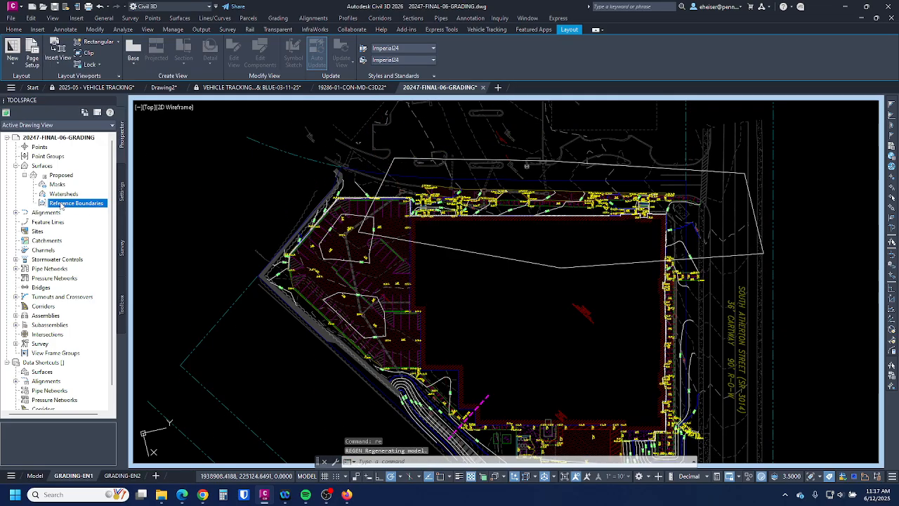
# - Add the new polyline as a reference boundary of the Proposed surface
pyautogui.rightClick(80, 203)
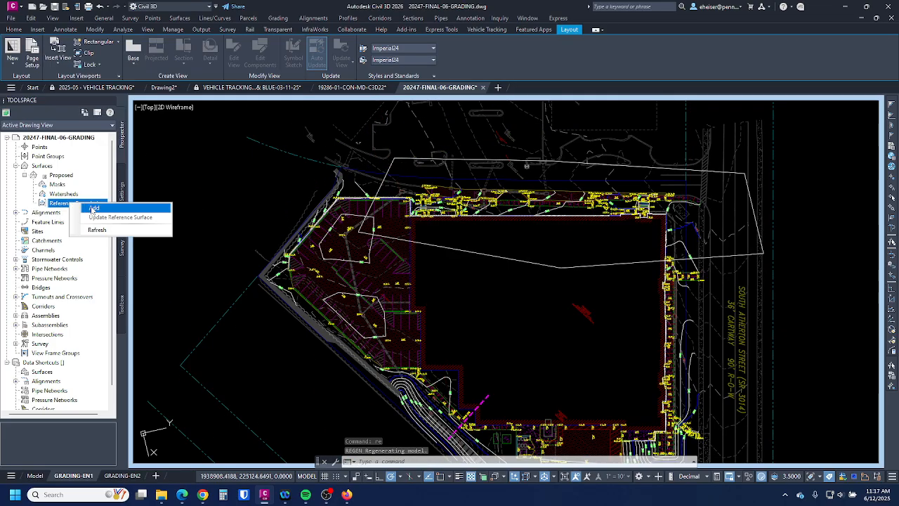
pyautogui.click(94, 208)
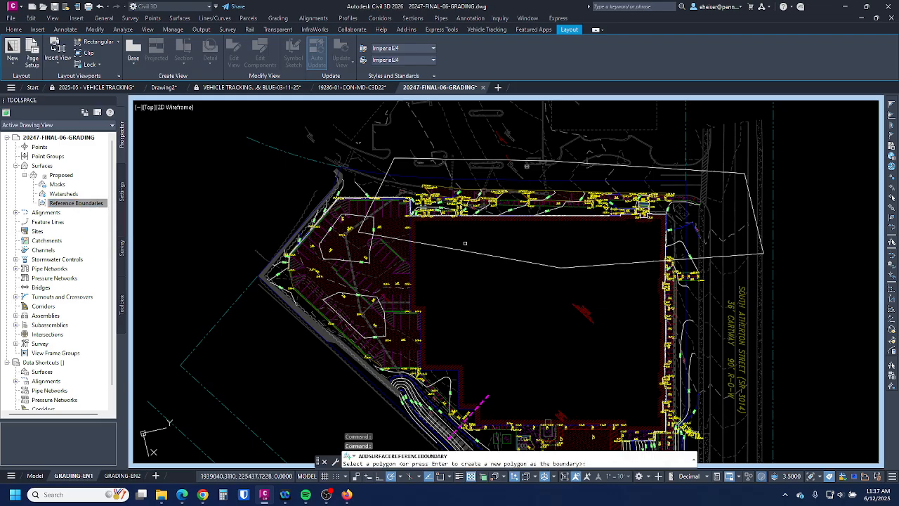
pyautogui.click(512, 259)
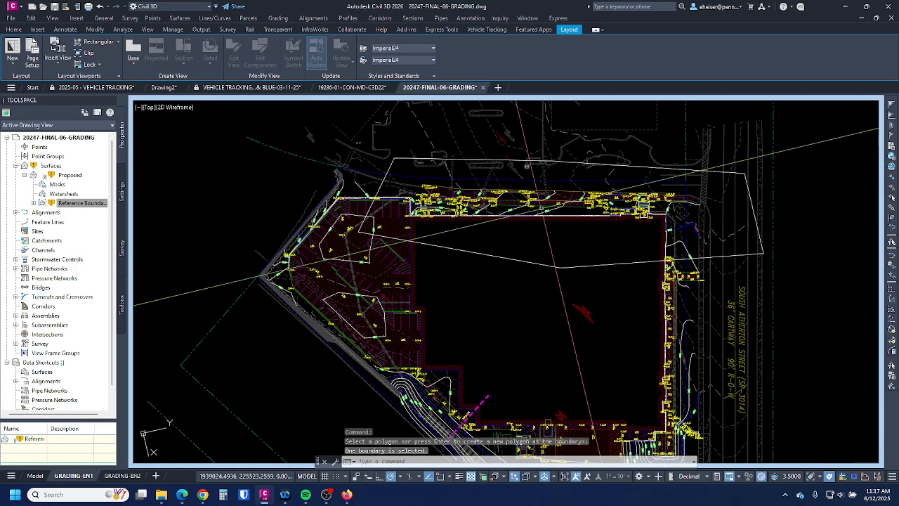
pyautogui.scroll(2, 542, 212)
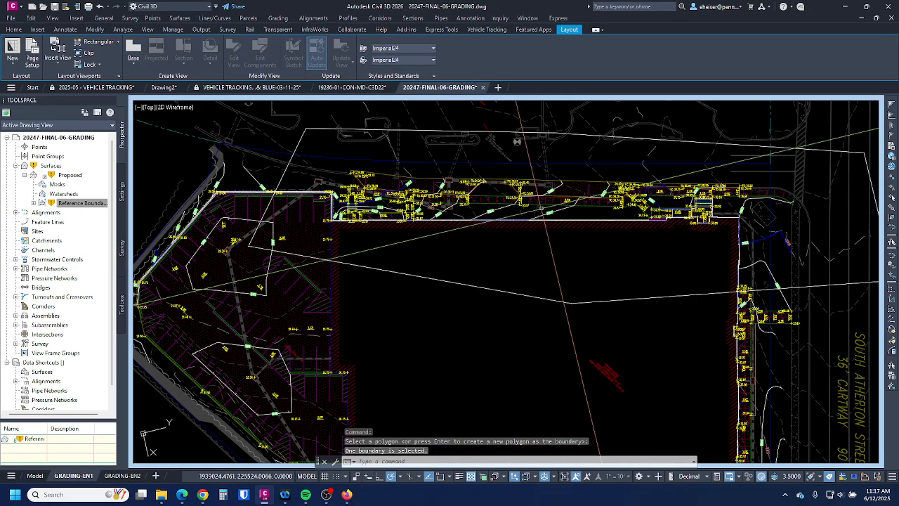
# - Synchronize the Proposed surface with its source, then reopen its context menu
pyautogui.rightClick(81, 175)
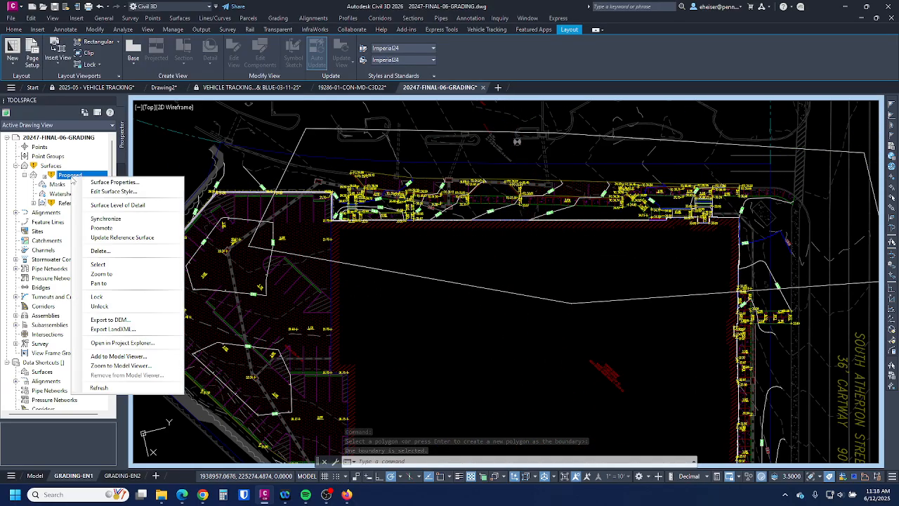
pyautogui.click(102, 219)
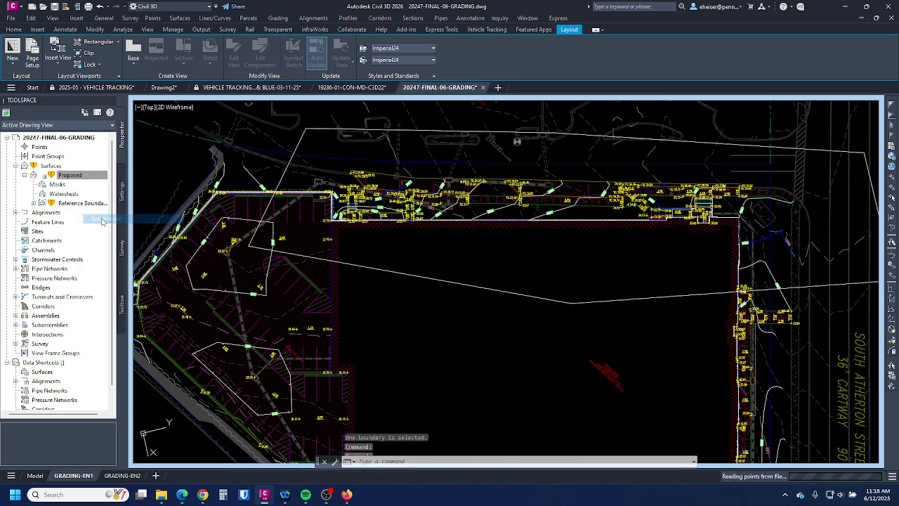
pyautogui.scroll(-3, 373, 274)
pyautogui.scroll(3, 440, 238)
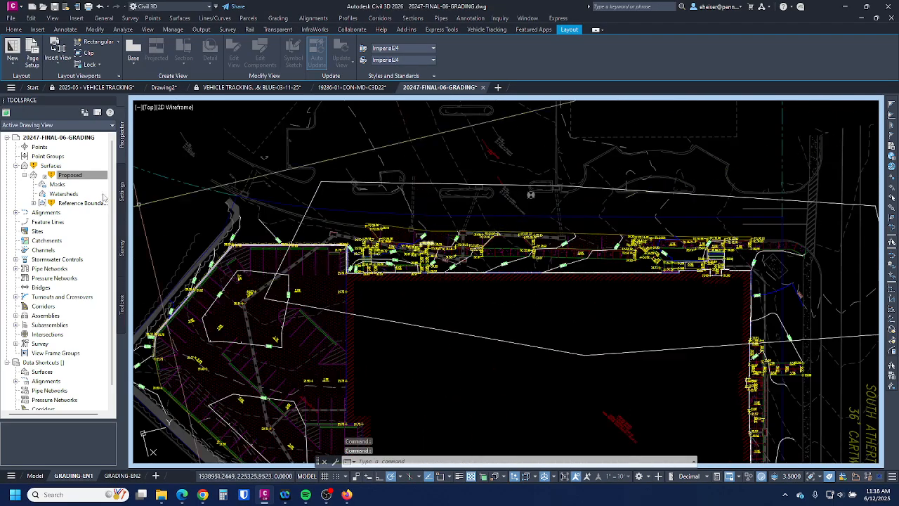
pyautogui.rightClick(74, 175)
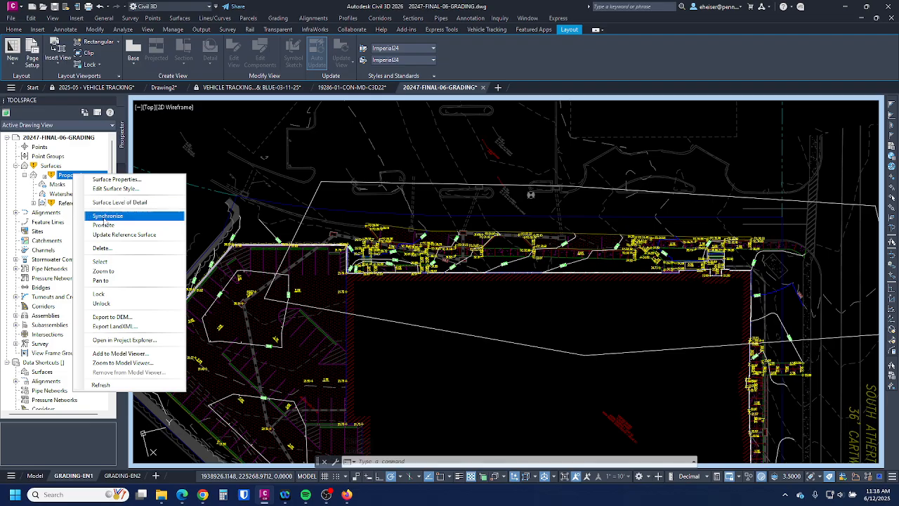
# - Update the Proposed reference surface to the new boundary
pyautogui.click(125, 235)
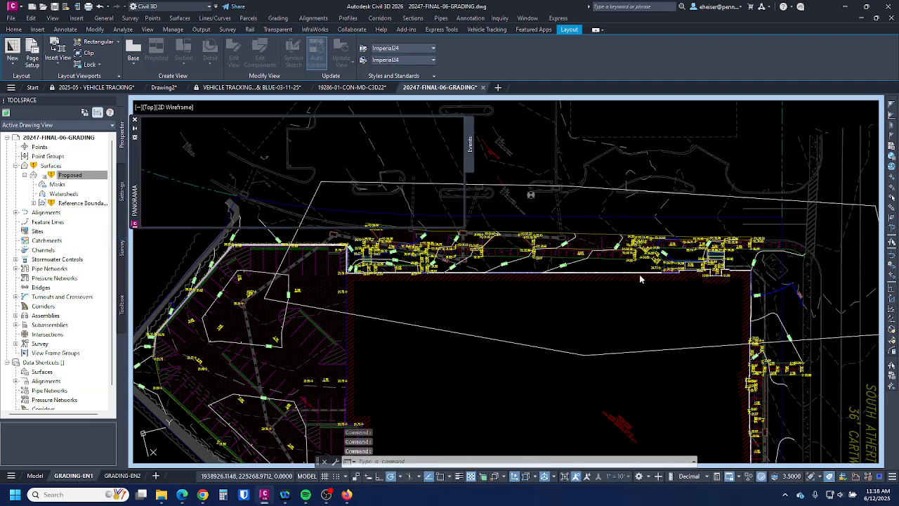
pyautogui.scroll(-2, 667, 278)
pyautogui.scroll(2, 566, 240)
pyautogui.press('Escape')
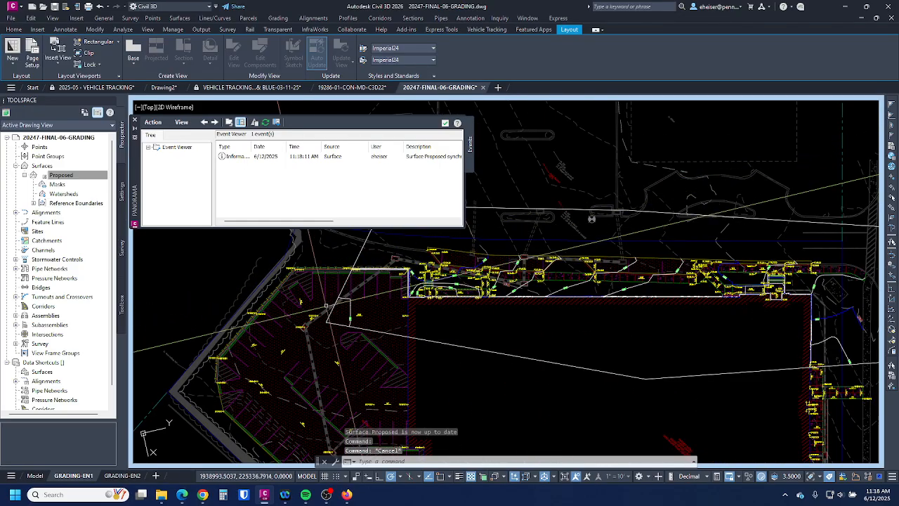
# - Stretch the boundary's upper-left vertex outward and refresh the Proposed surface
pyautogui.click(591, 218)
pyautogui.moveTo(384, 337)
pyautogui.mouseDown(button='middle')
pyautogui.moveTo(583, 344)
pyautogui.moveTo(612, 335)
pyautogui.mouseUp(button='middle')
pyautogui.click(613, 205)
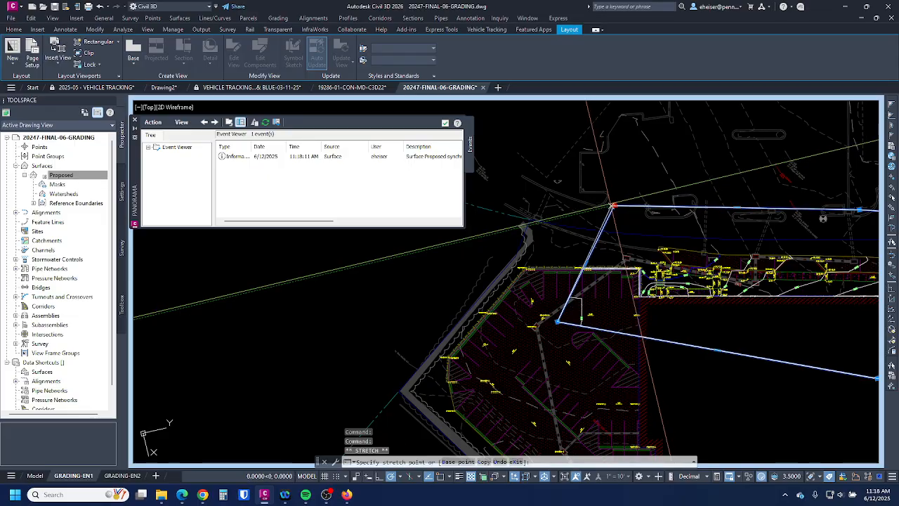
pyautogui.click(533, 175)
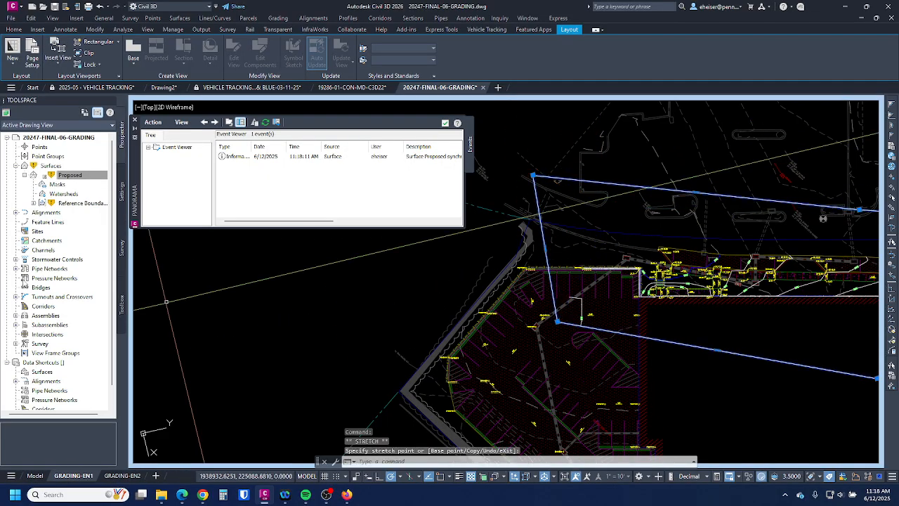
pyautogui.rightClick(79, 179)
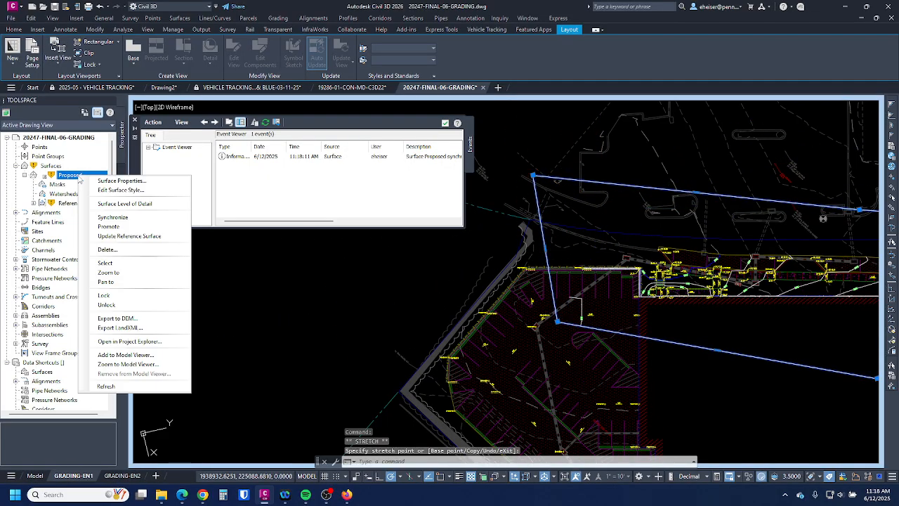
pyautogui.click(129, 236)
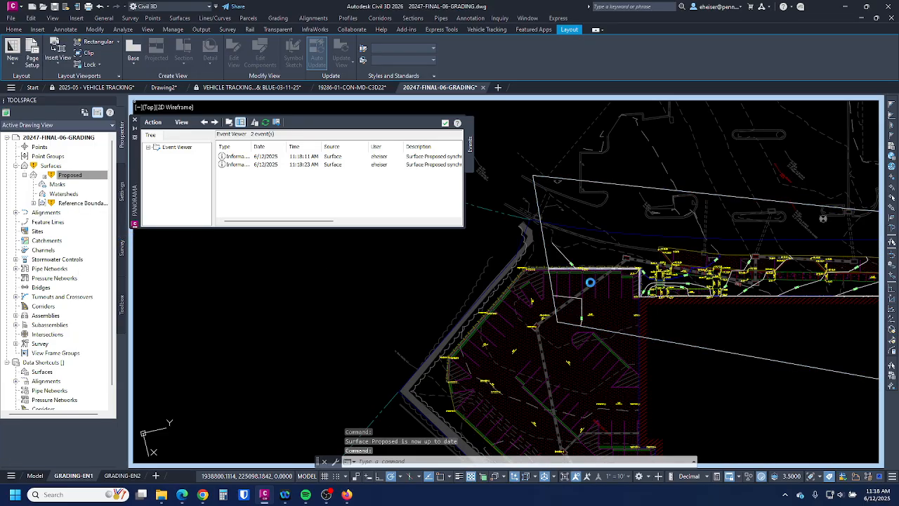
# - Stretch two more vertices outward, the lower-left past the southwest corner, and update Proposed
pyautogui.scroll(-3, 555, 159)
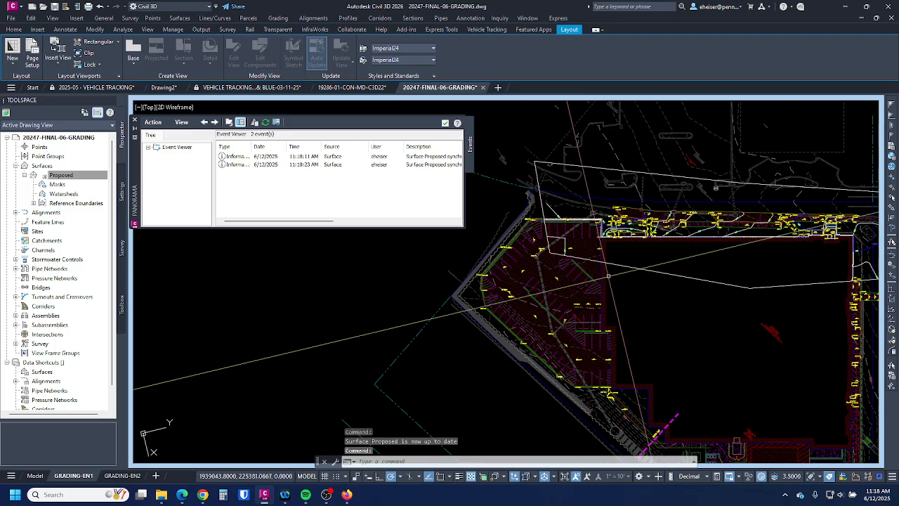
pyautogui.scroll(3, 617, 270)
pyautogui.press('Escape')
pyautogui.click(630, 259)
pyautogui.scroll(-3, 630, 259)
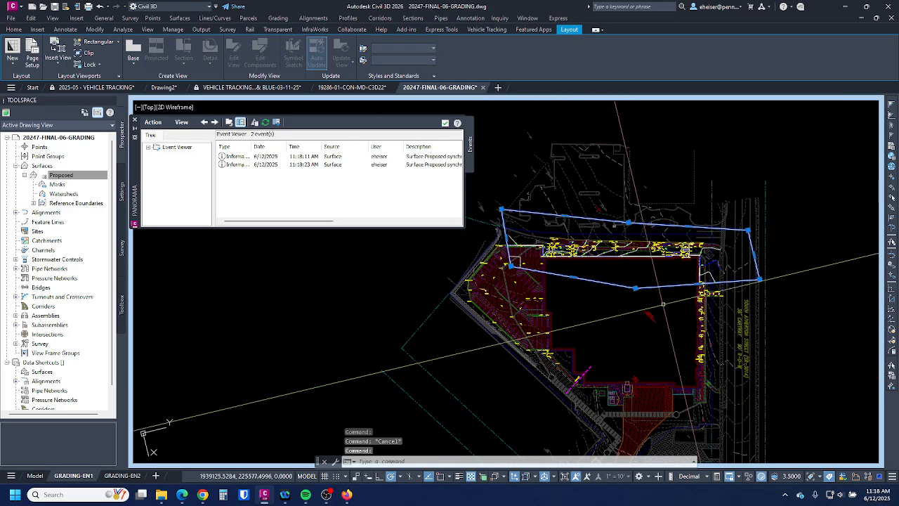
pyautogui.click(636, 288)
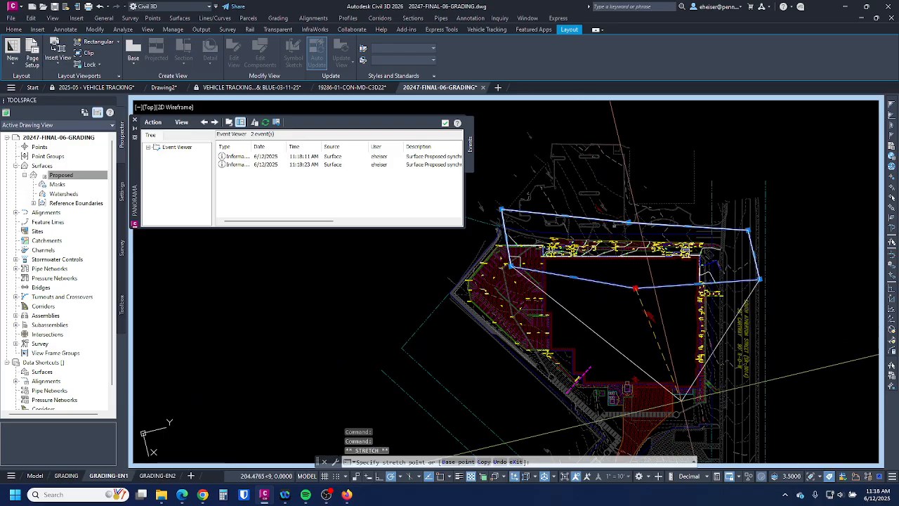
pyautogui.click(719, 429)
pyautogui.click(510, 266)
pyautogui.click(427, 350)
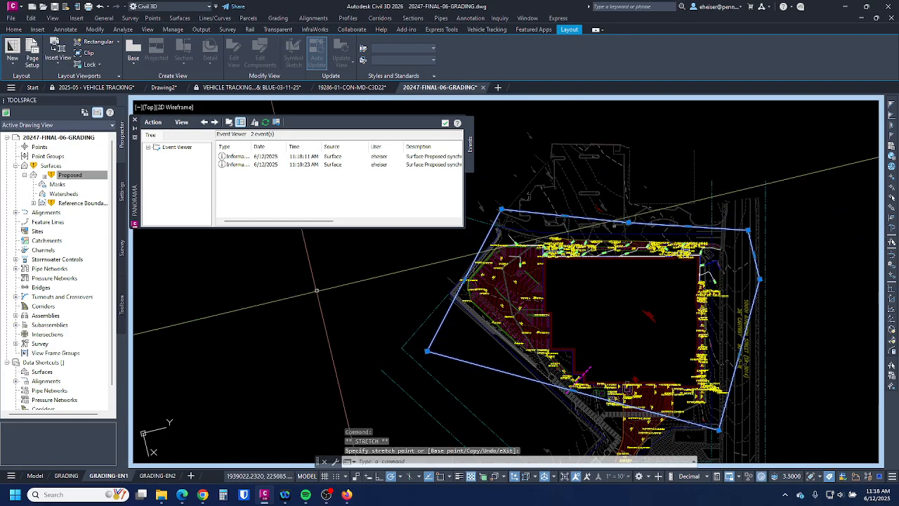
pyautogui.rightClick(76, 175)
pyautogui.click(139, 236)
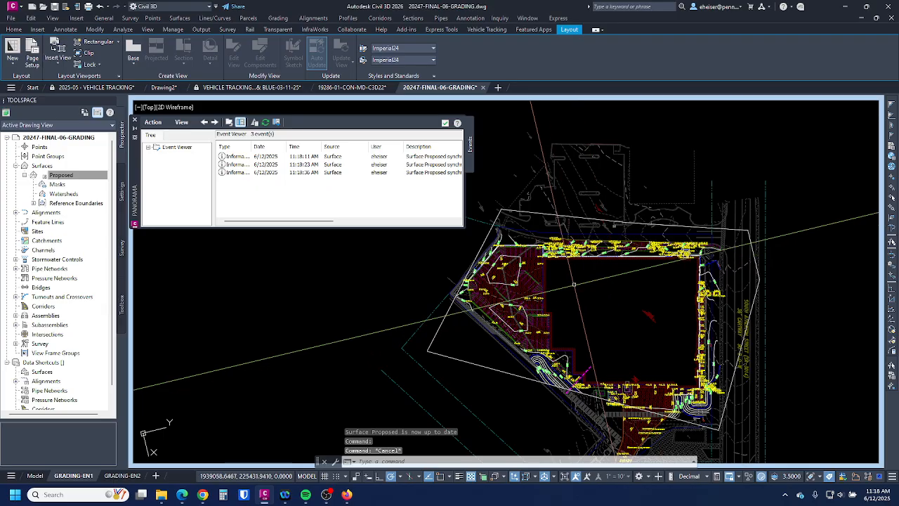
pyautogui.scroll(3, 648, 312)
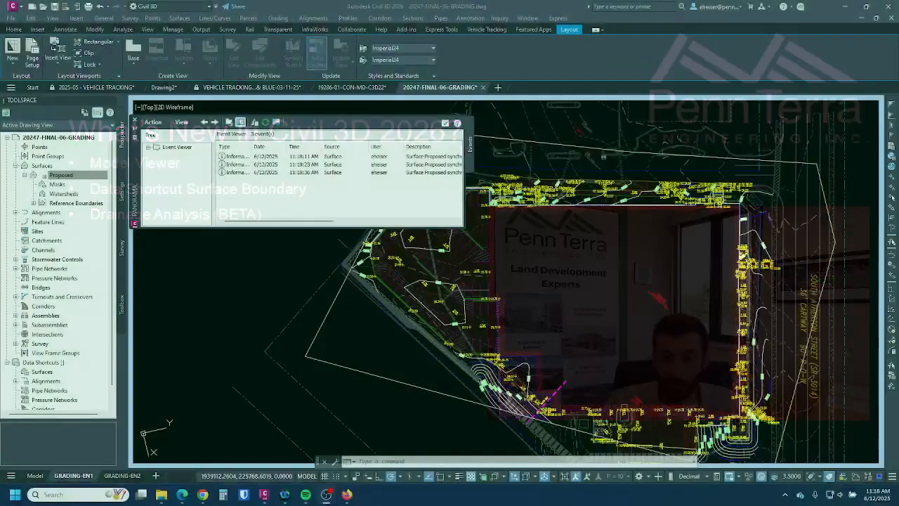
pyautogui.press('Escape')
pyautogui.press('Escape')
pyautogui.press('Escape')
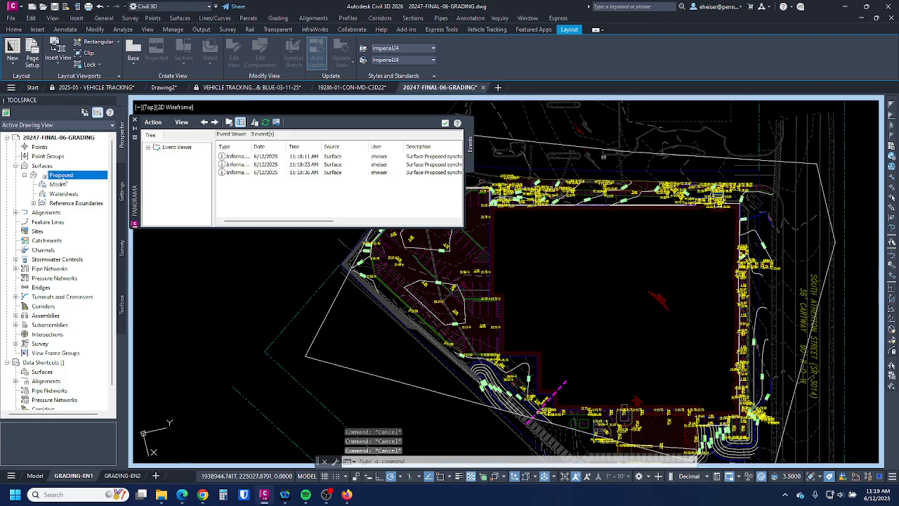
# - From Drawing2, start a new drawing from the chosen template with QNew
pyautogui.click(161, 87)
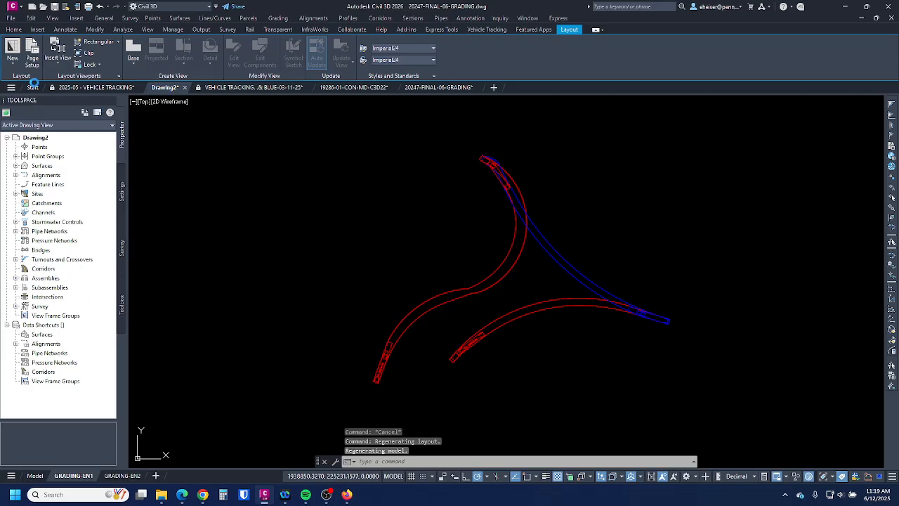
pyautogui.click(32, 6)
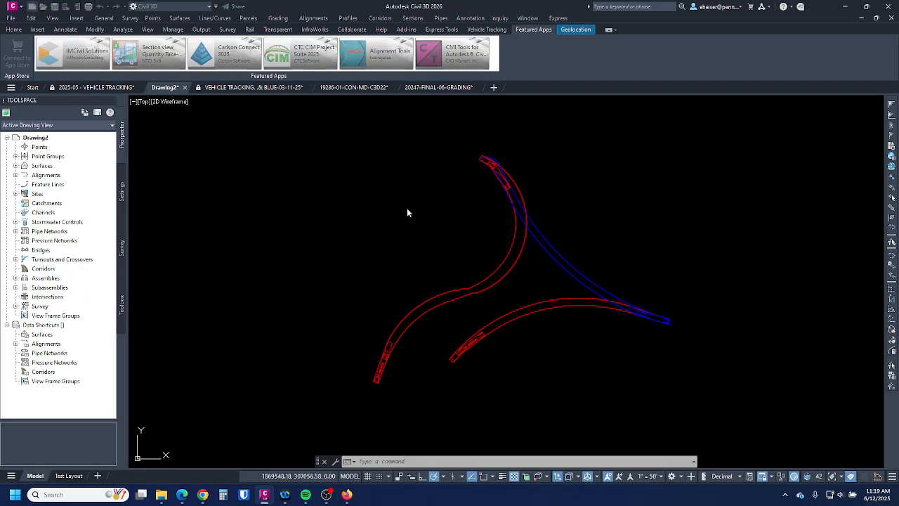
pyautogui.doubleClick(393, 294)
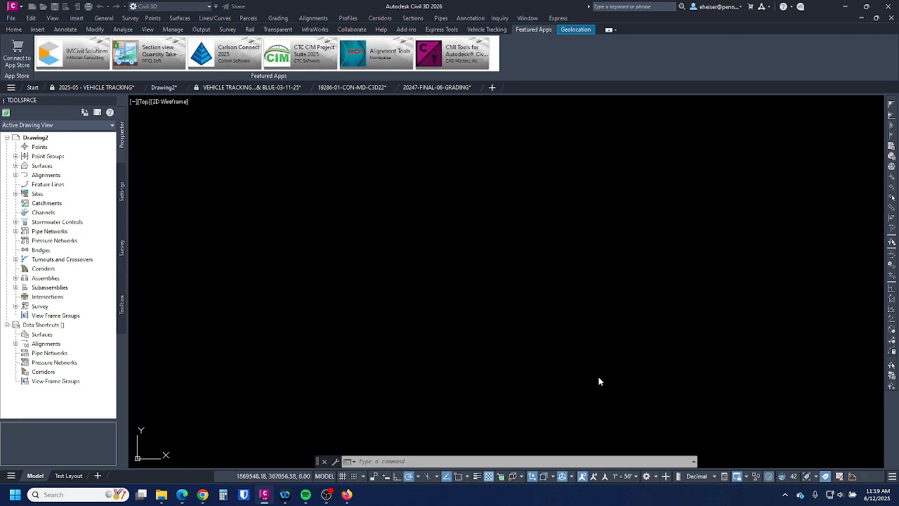
# - Preview the Home tab's Pond, Underground Storage and Channel creation dropdowns
pyautogui.click(14, 30)
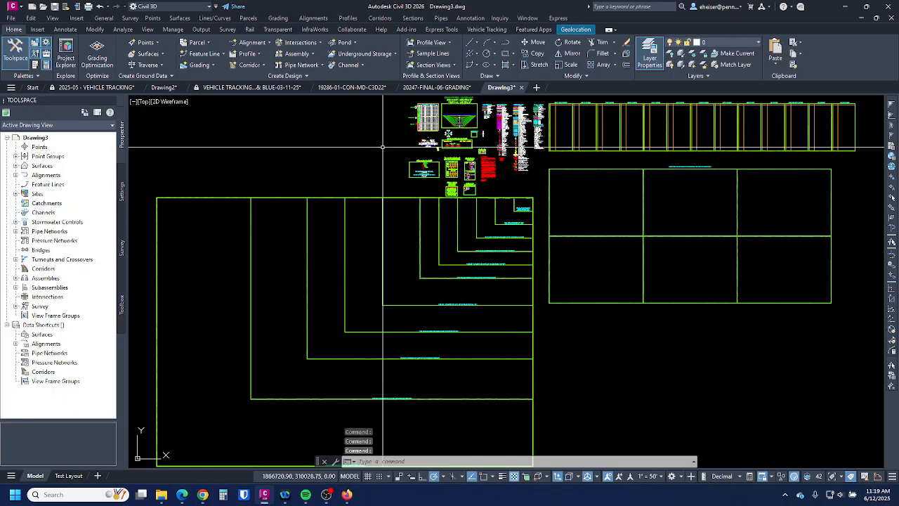
pyautogui.click(349, 43)
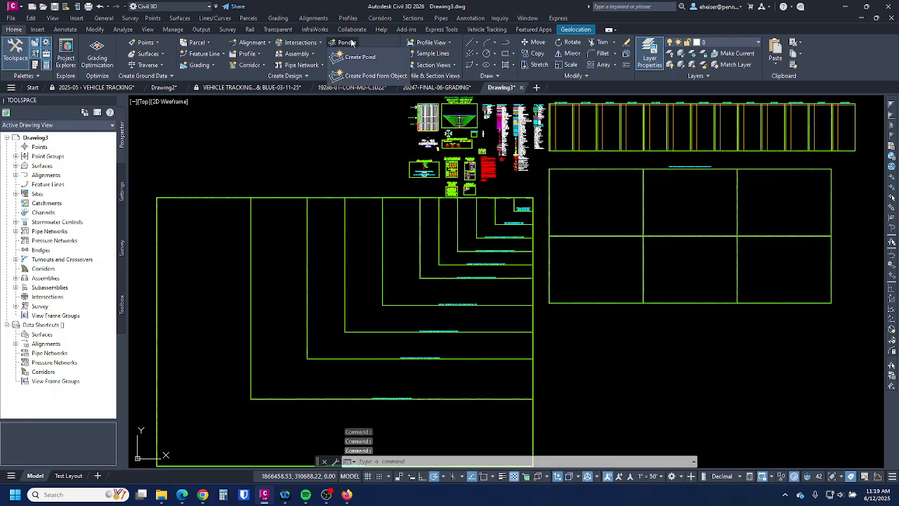
pyautogui.click(354, 56)
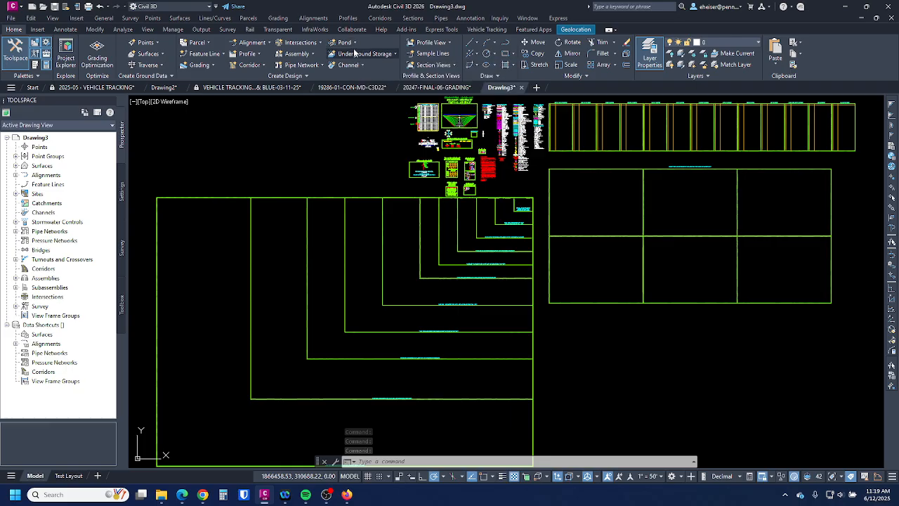
pyautogui.click(370, 54)
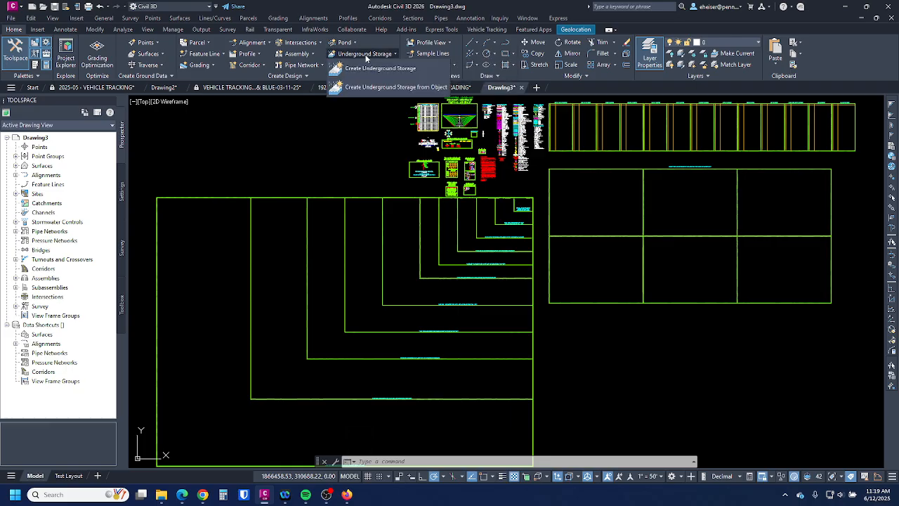
pyautogui.click(360, 65)
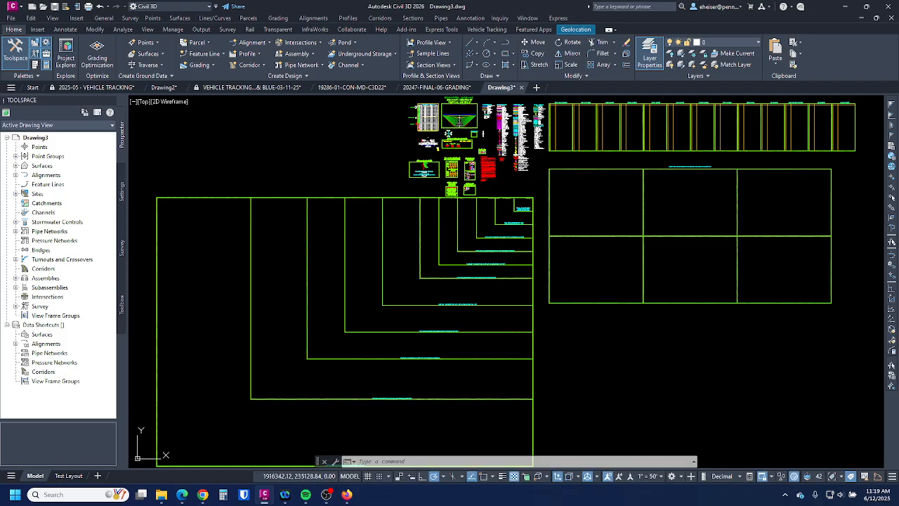
pyautogui.press('Escape')
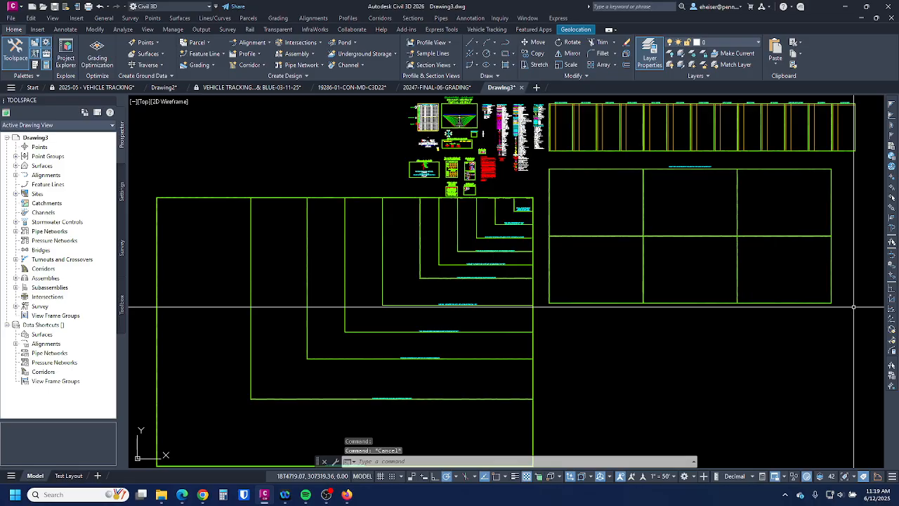